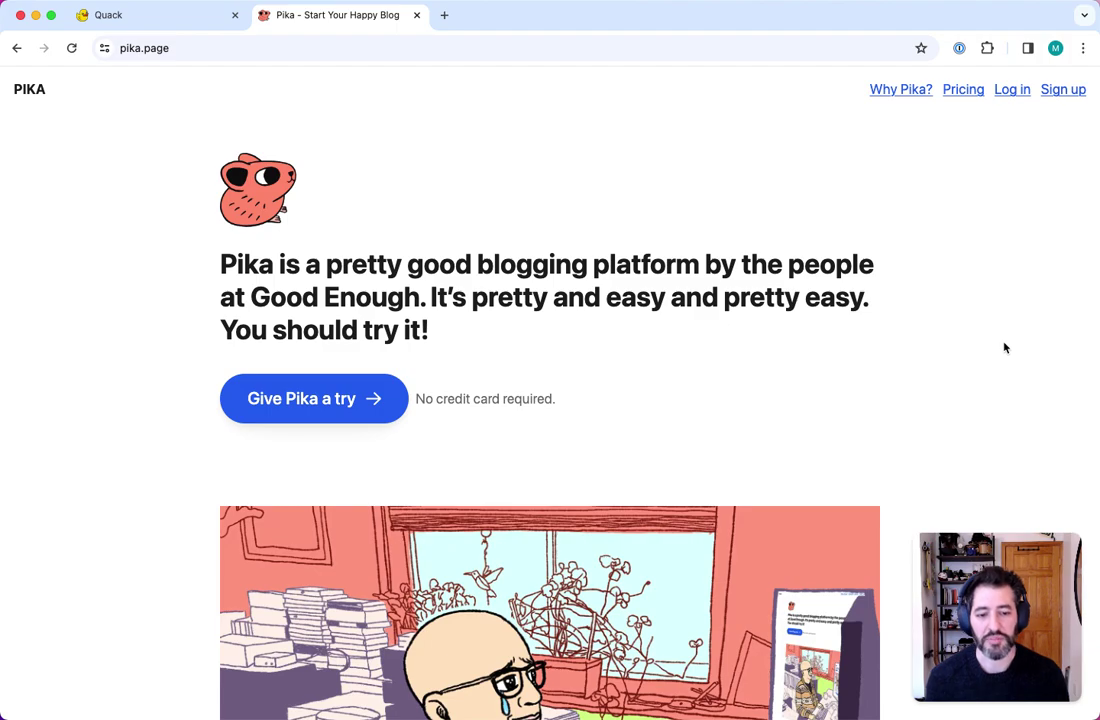
# Look over the Pika homepage's introduction and feature overview, and view the sign-up form
pyautogui.click(1005, 347)
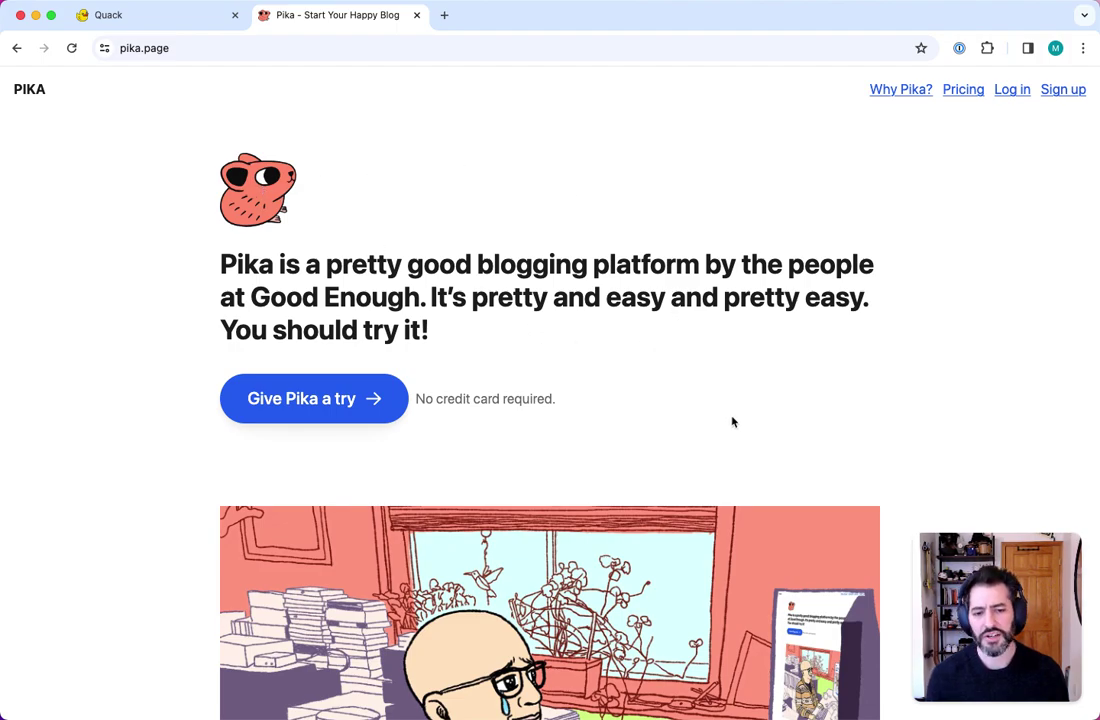
pyautogui.scroll(-5, 697, 430)
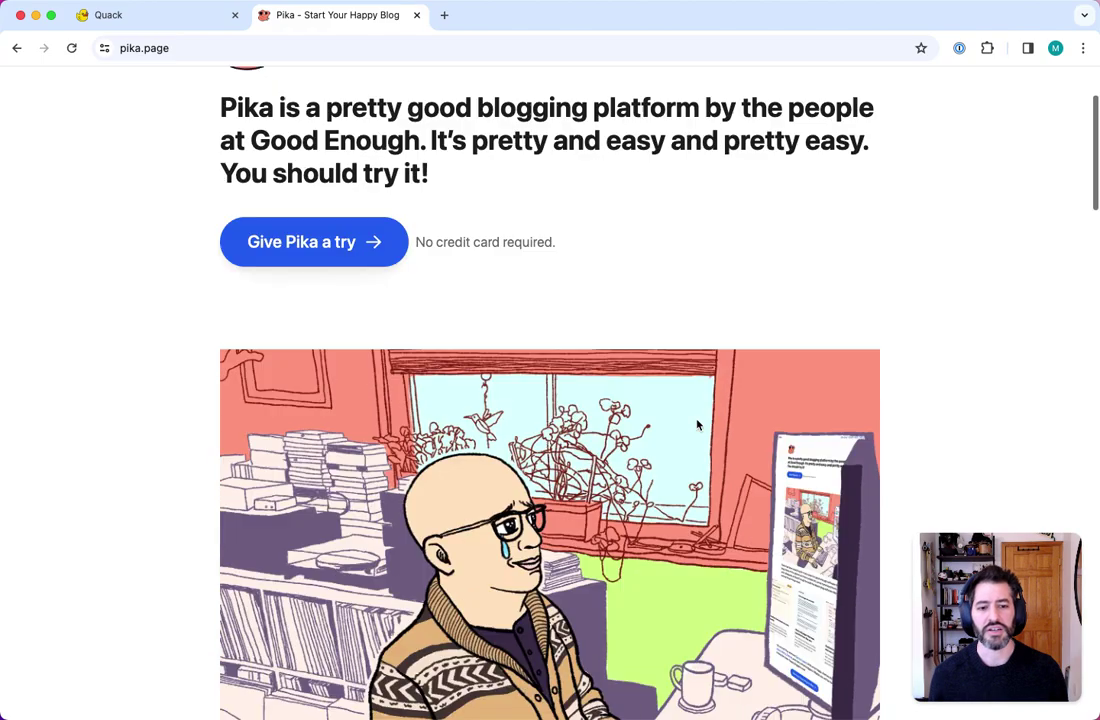
pyautogui.scroll(-5, 697, 425)
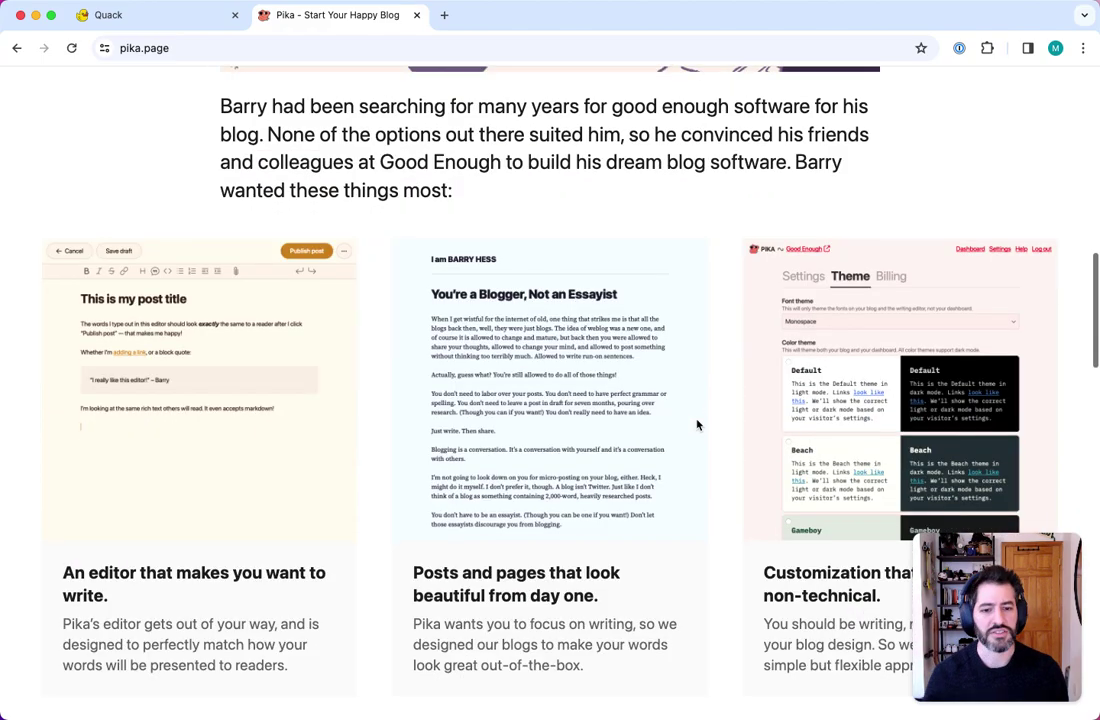
pyautogui.scroll(8, 697, 425)
pyautogui.scroll(4, 697, 425)
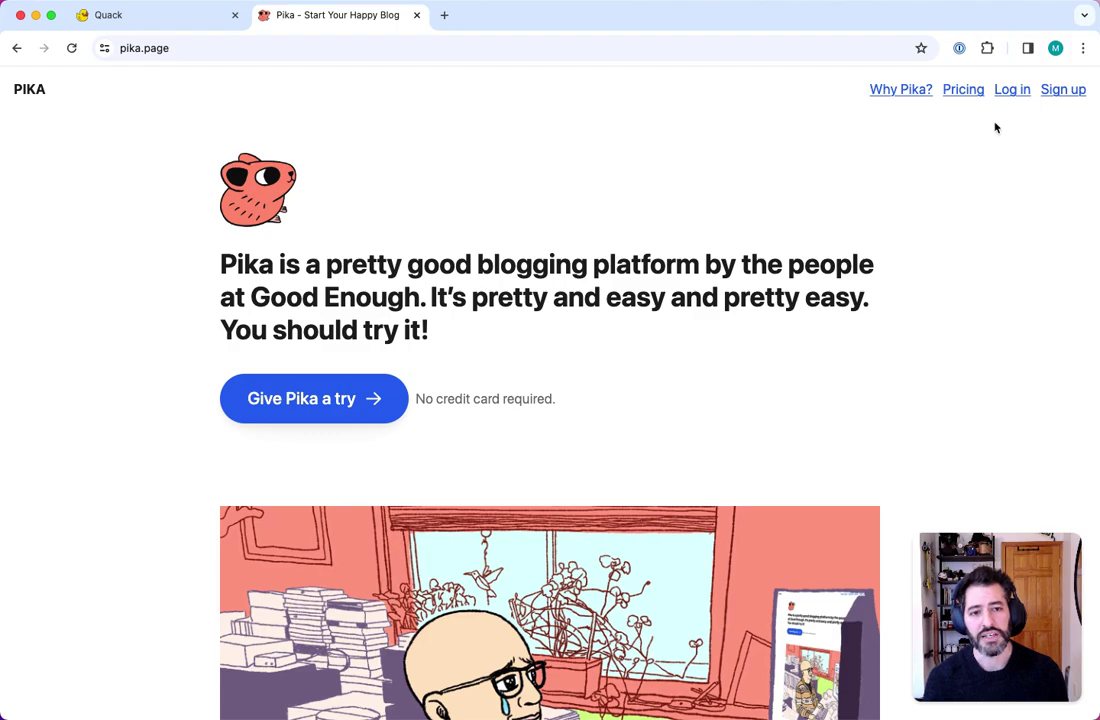
pyautogui.click(1057, 89)
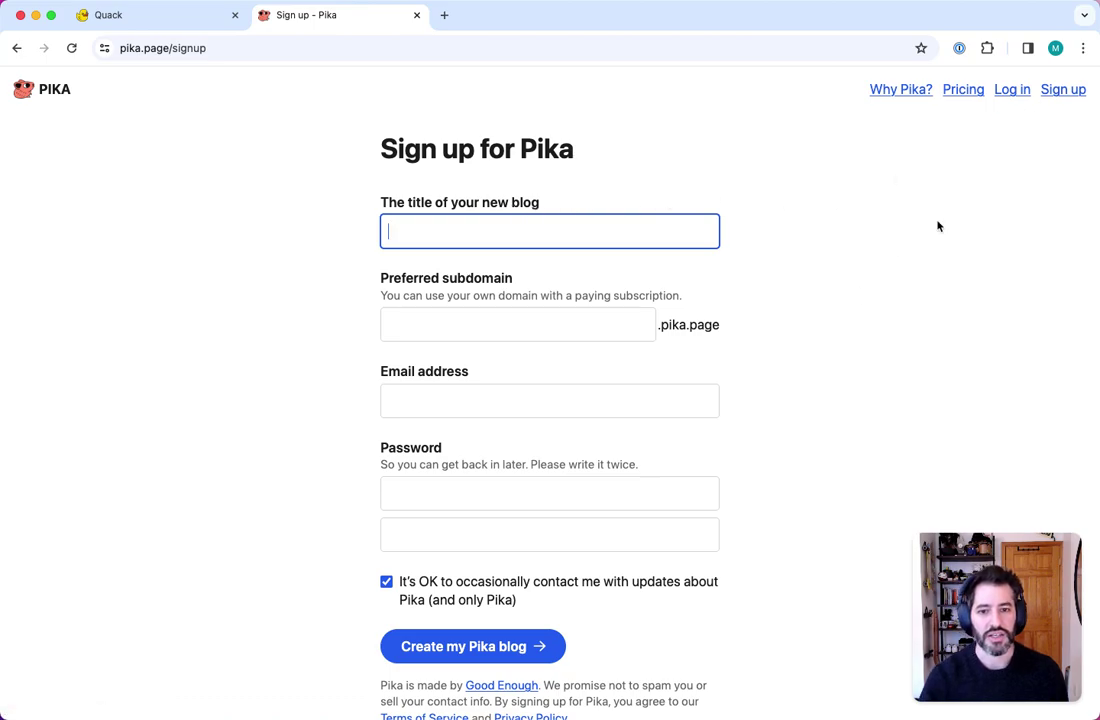
# Log in to Pika with the saved video account, filling in its email and password
pyautogui.click(1009, 90)
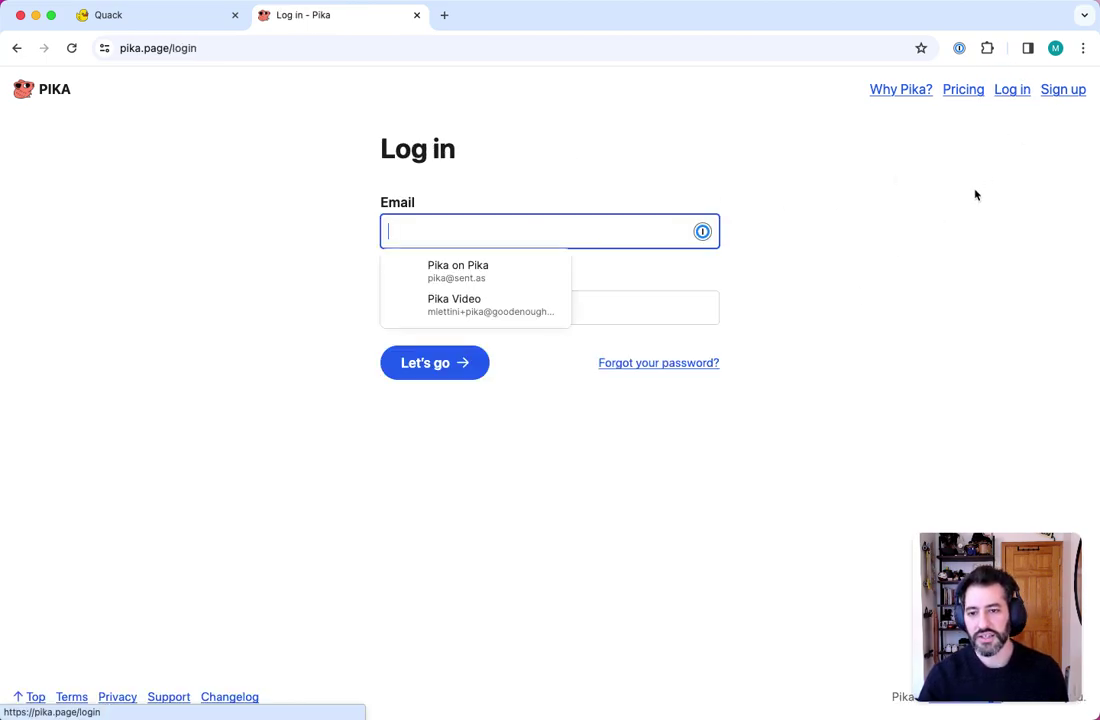
pyautogui.click(517, 308)
pyautogui.click(447, 366)
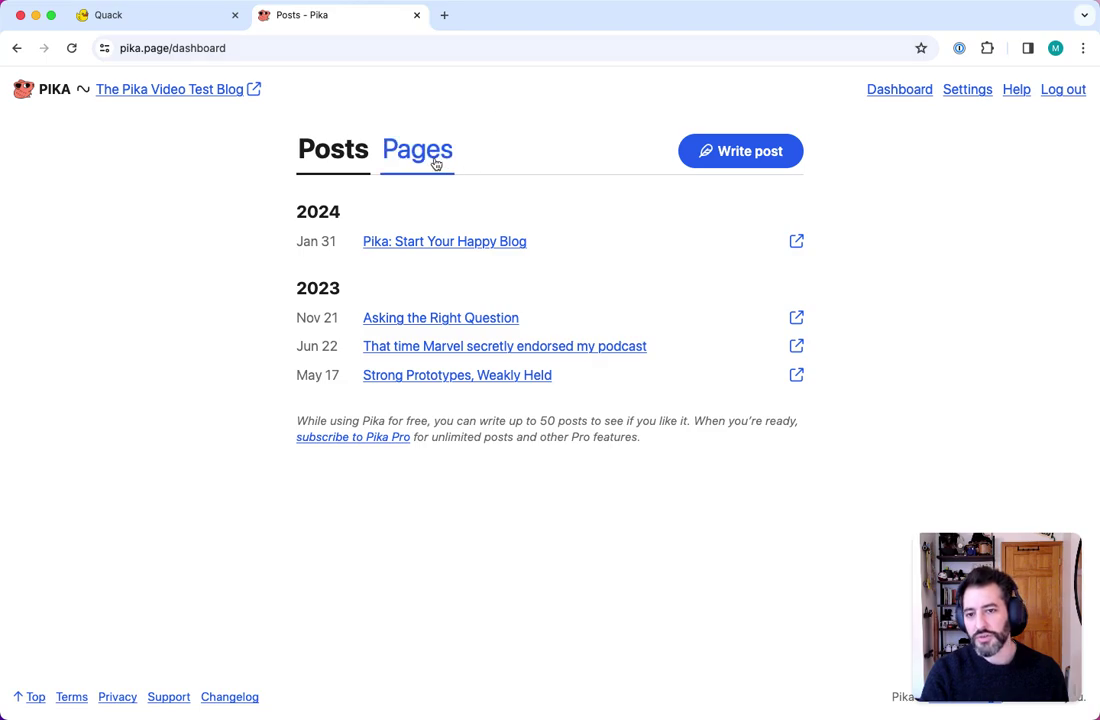
# Create a new post titled "This is our new blog post"
pyautogui.click(775, 150)
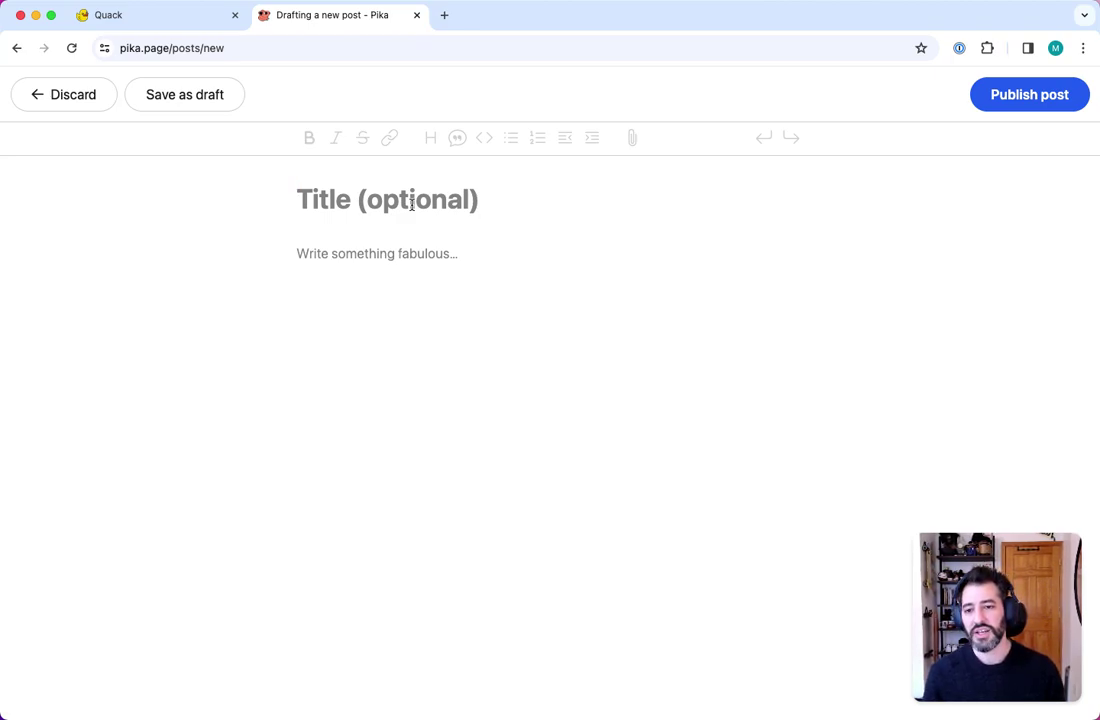
pyautogui.write('This is our ne')
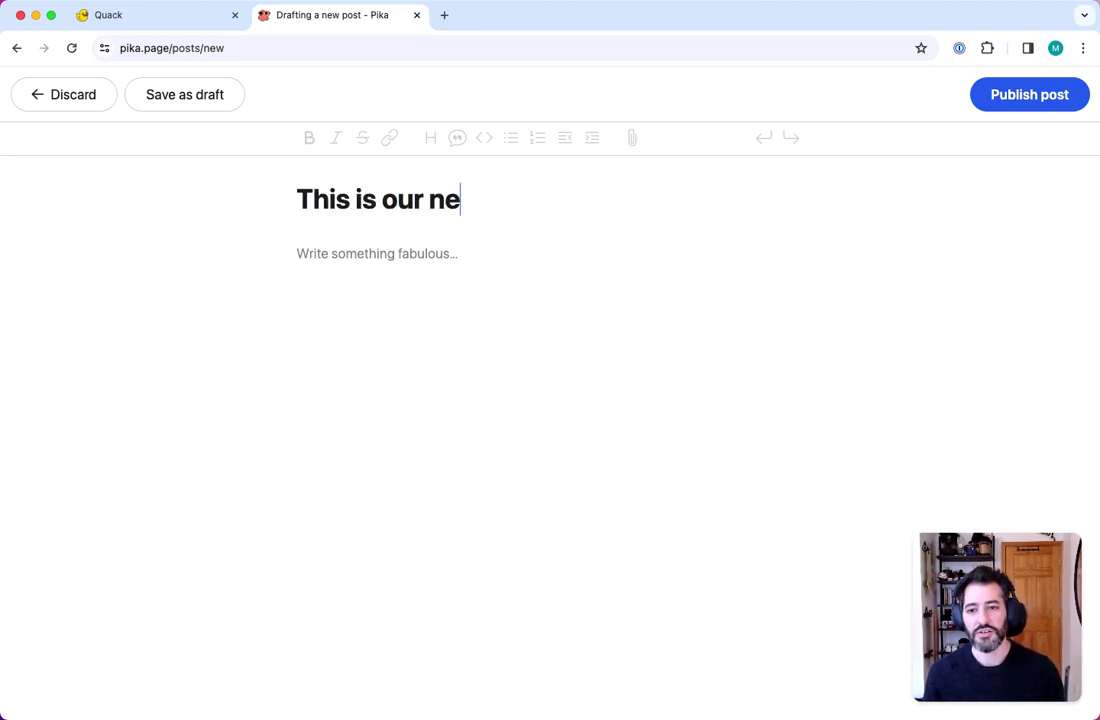
pyautogui.write('w blog post')
pyautogui.press('Return')
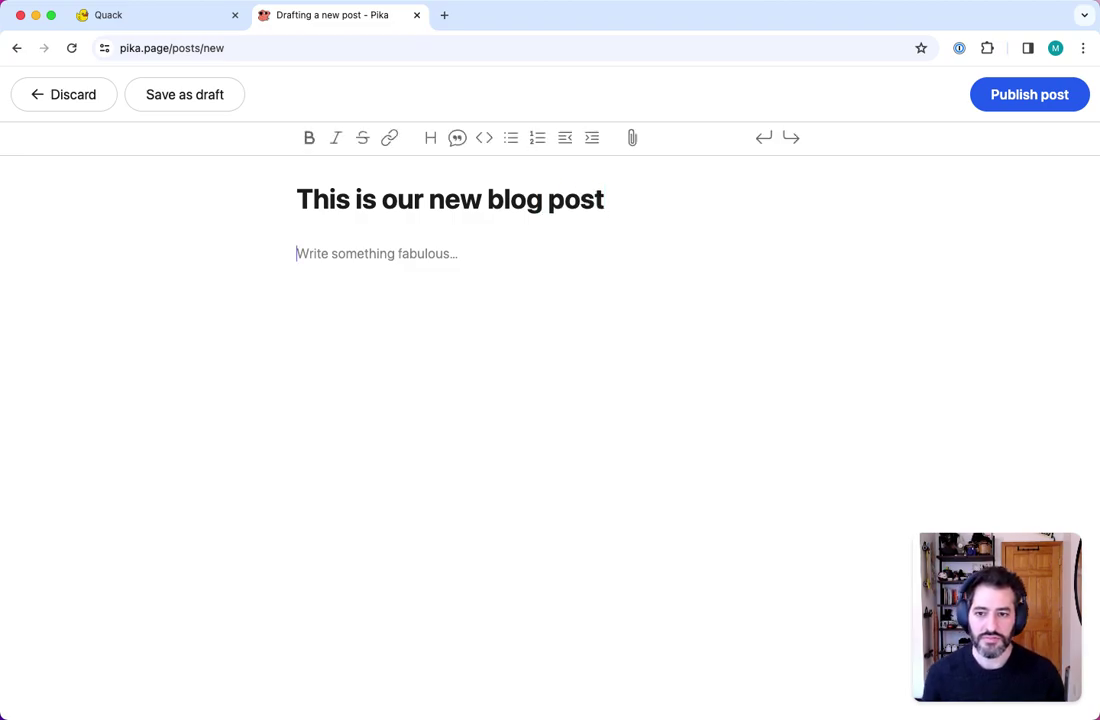
# Begin the post body with "Now I can just start writing," and italicize the word "writing"
pyautogui.write('Now I can ')
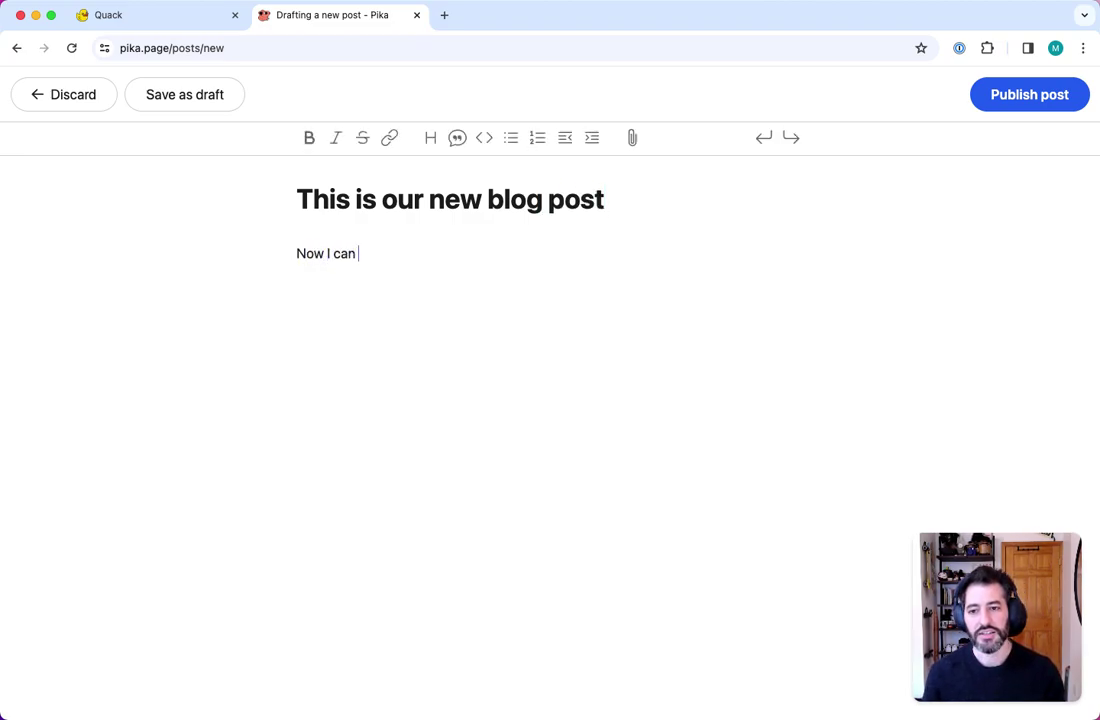
pyautogui.write('just start writin')
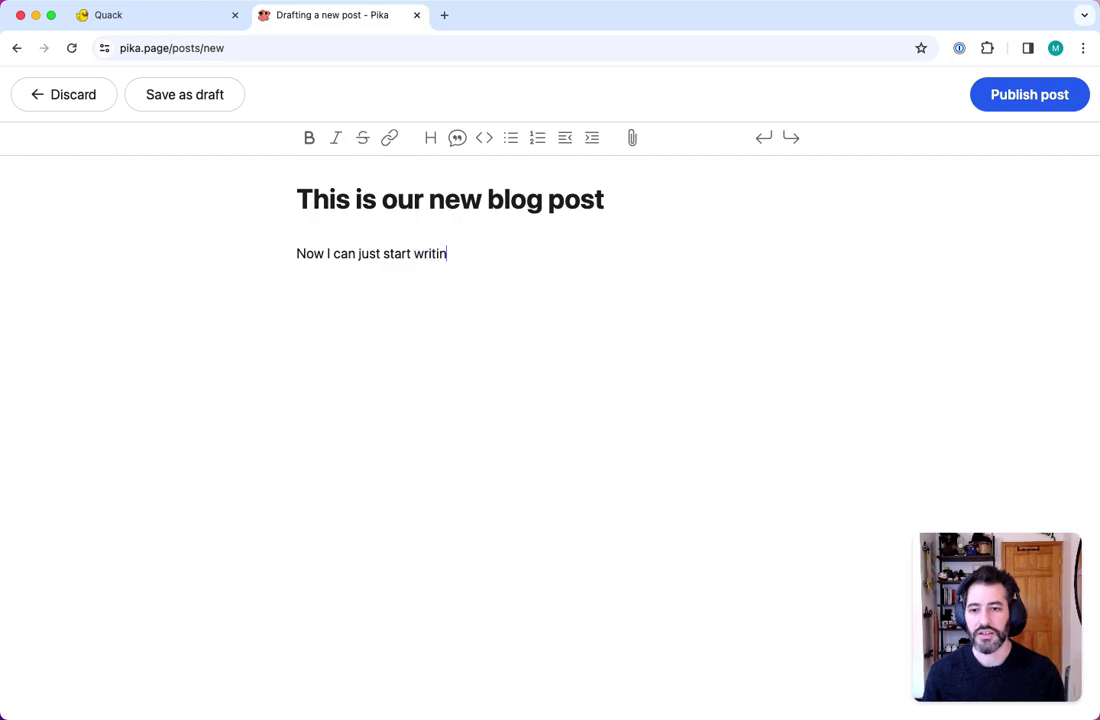
pyautogui.write('g,')
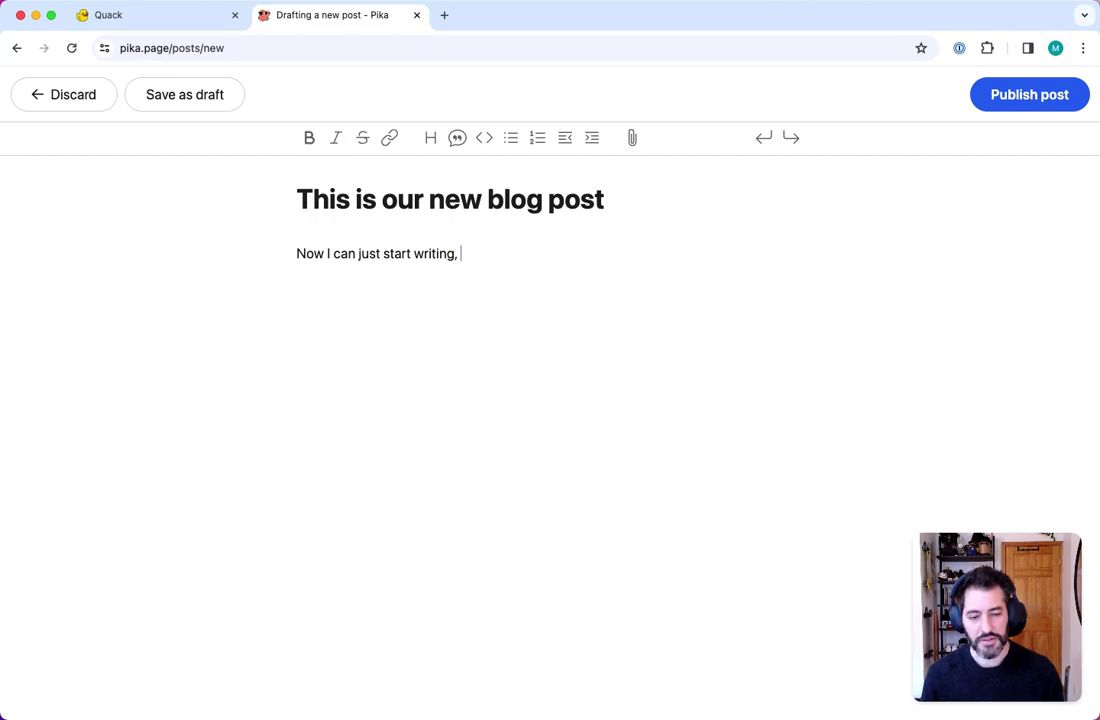
pyautogui.write('th')
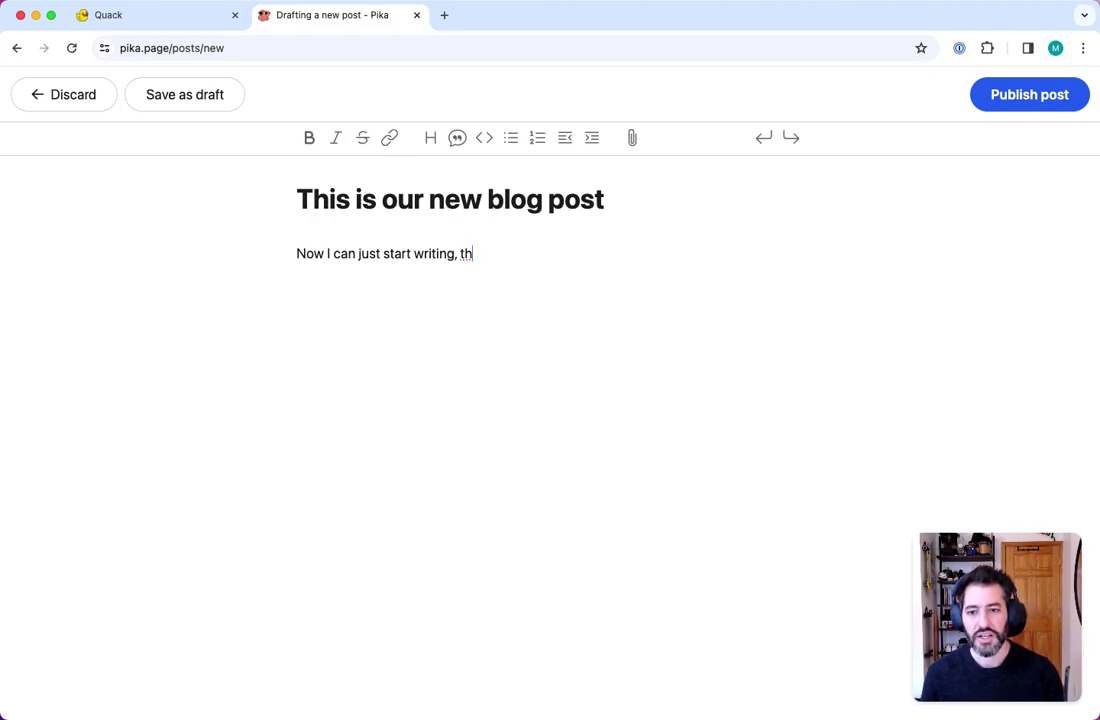
pyautogui.press('BackSpace')
pyautogui.press('BackSpace')
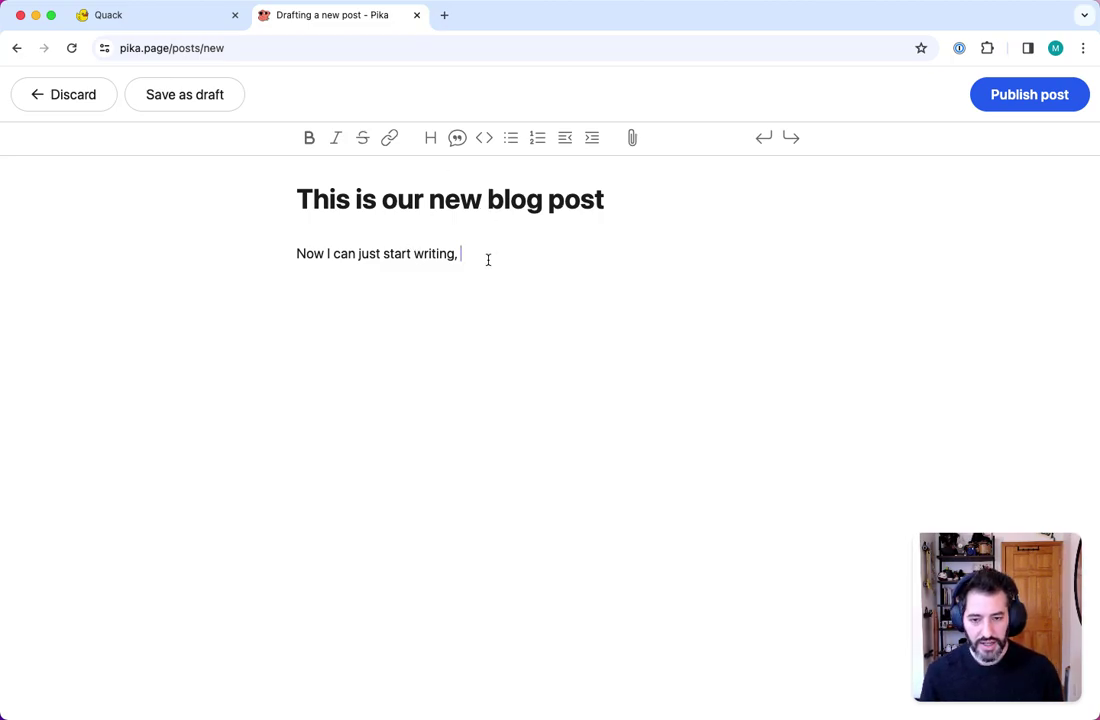
pyautogui.doubleClick(432, 253)
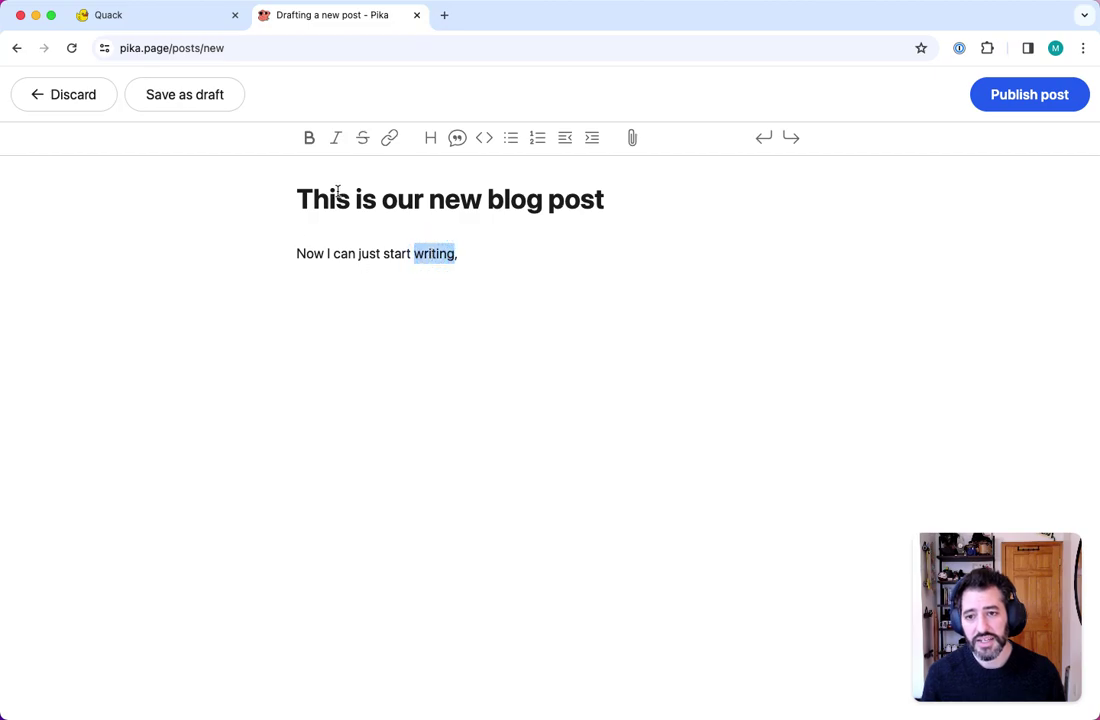
pyautogui.click(336, 137)
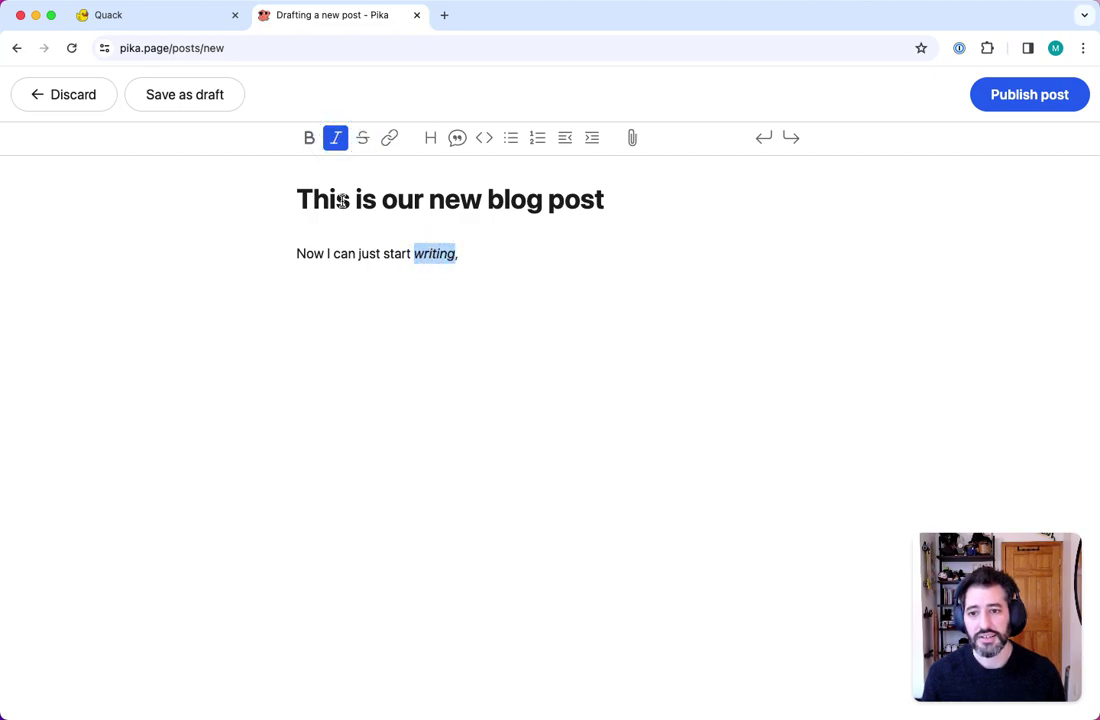
# Continue the sentence with "or maybe keyboard shortcuts", setting "keyboard shortcuts" in italics
pyautogui.click(481, 254)
pyautogui.write('or maybe')
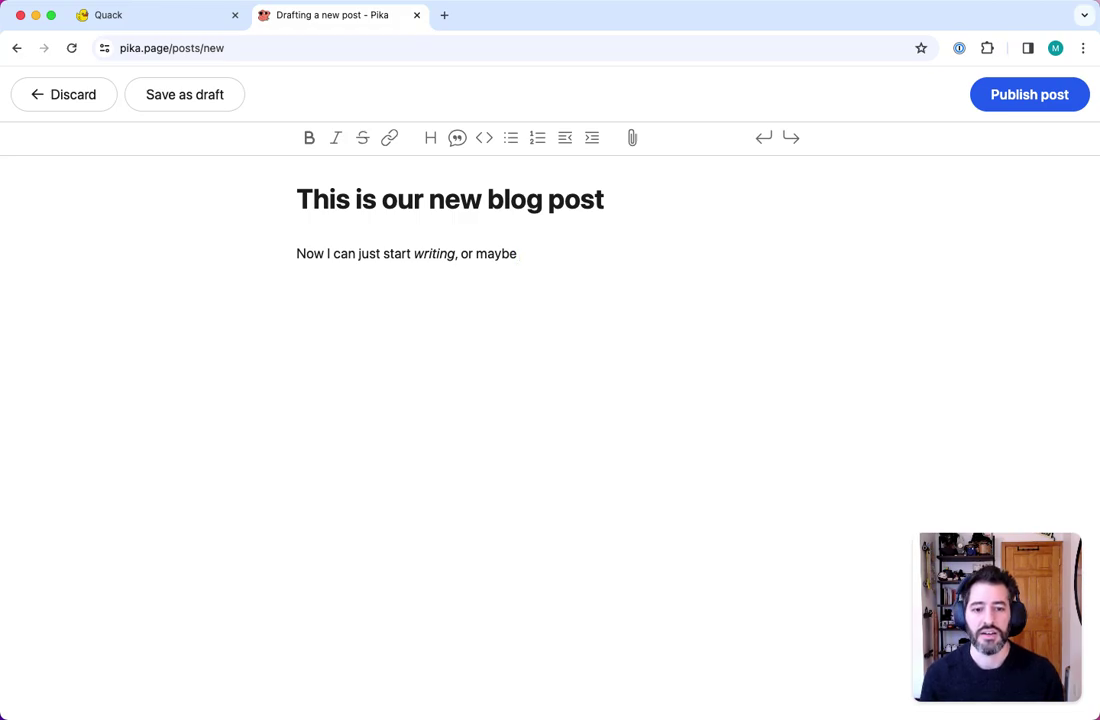
pyautogui.press('super+i')
pyautogui.write('keyboa')
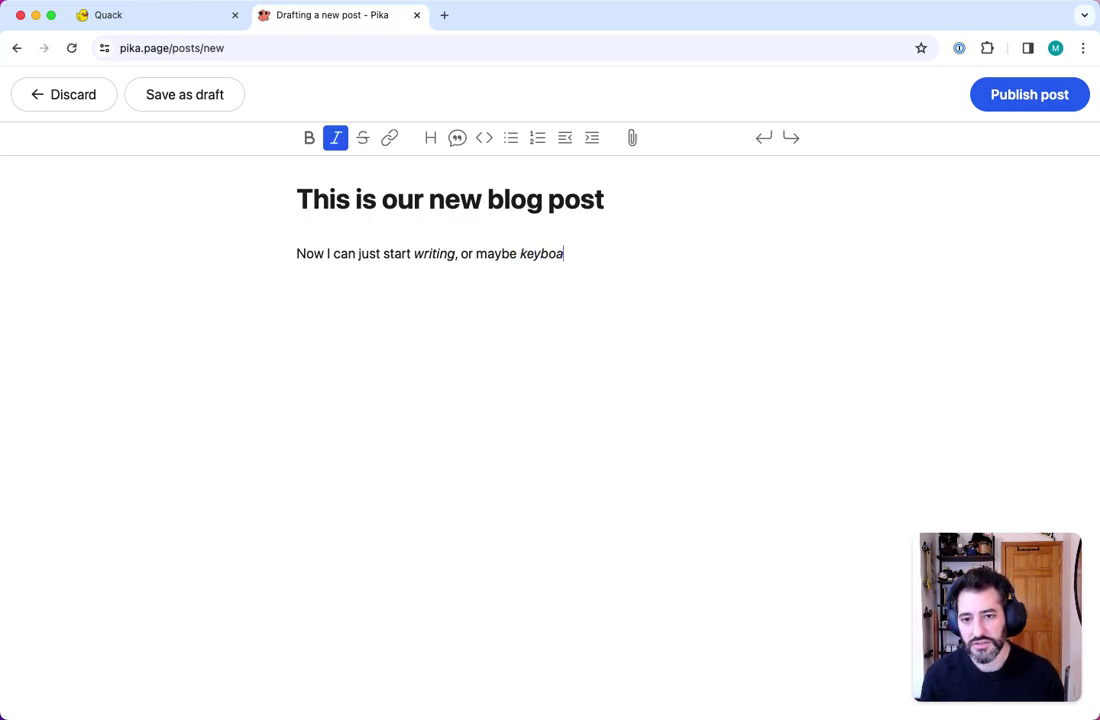
pyautogui.write('rd shortcuts')
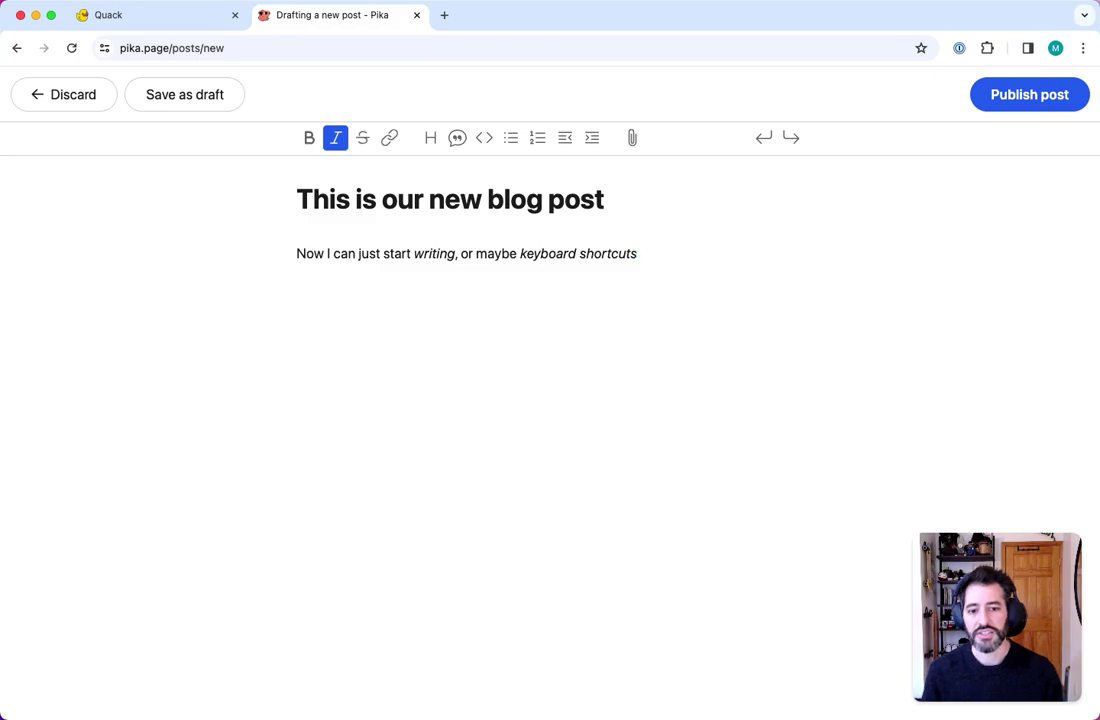
pyautogui.press('super+i')
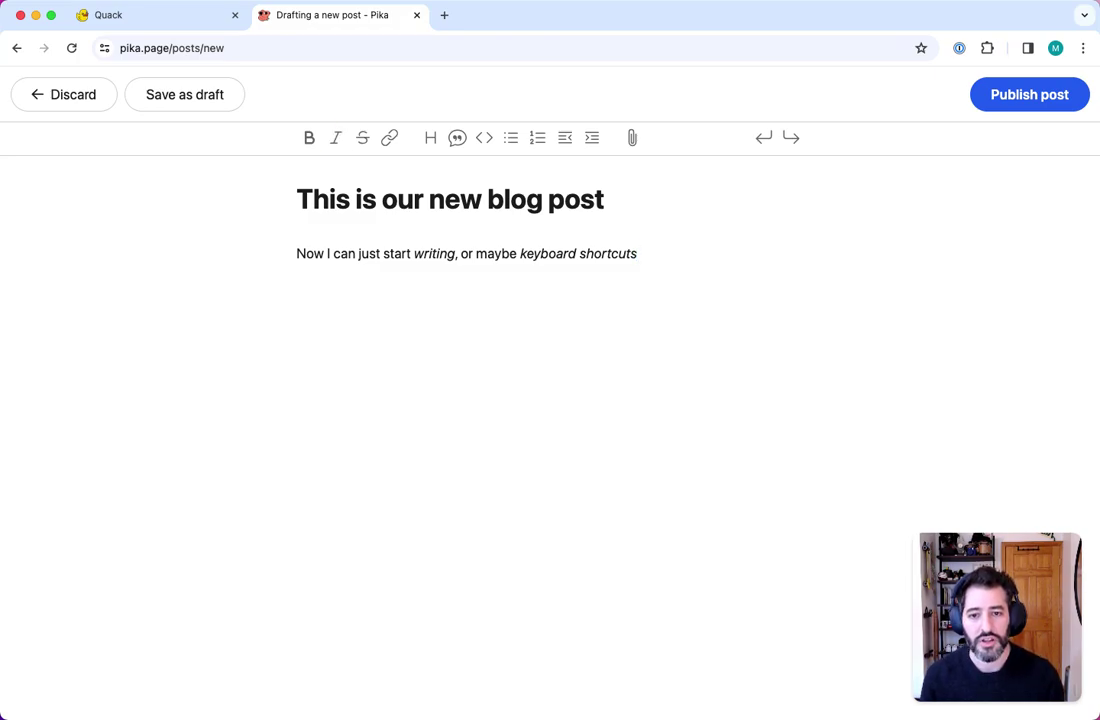
# Extend the sentence with ", and I can just keep writing and make something bold", setting the word "bold" in bold
pyautogui.write(', and I can jus')
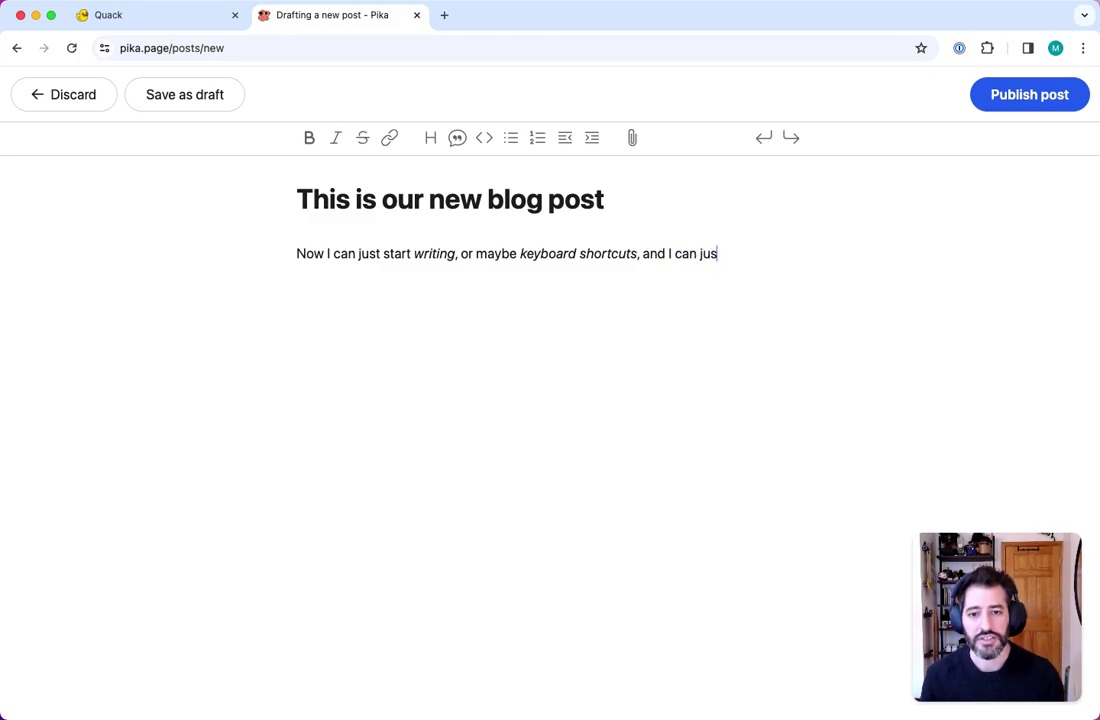
pyautogui.write('t keep writing and make ')
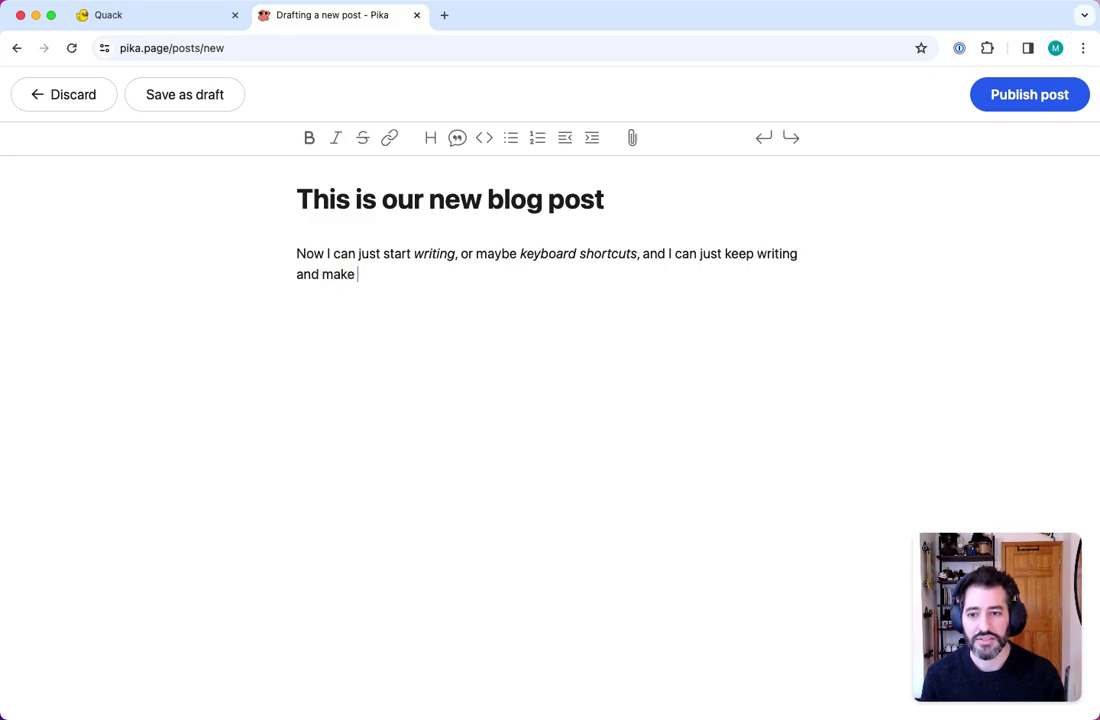
pyautogui.write('something')
pyautogui.press('super+b')
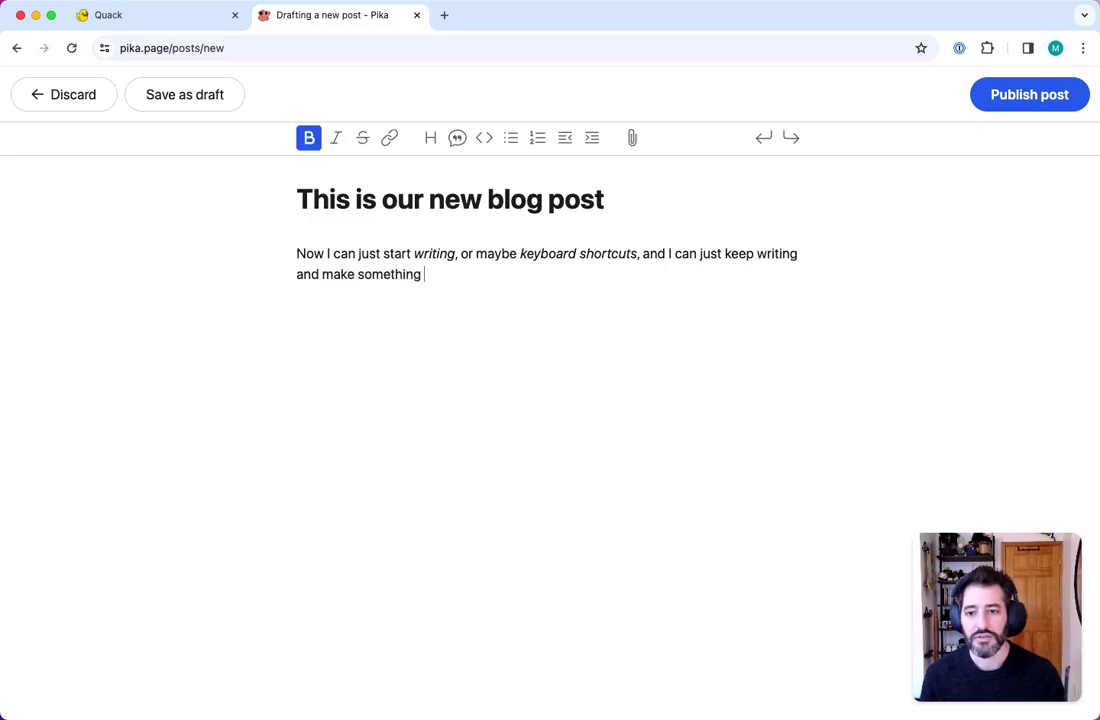
pyautogui.write('bolg')
pyautogui.press('BackSpace')
pyautogui.write('d')
pyautogui.press('super+b')
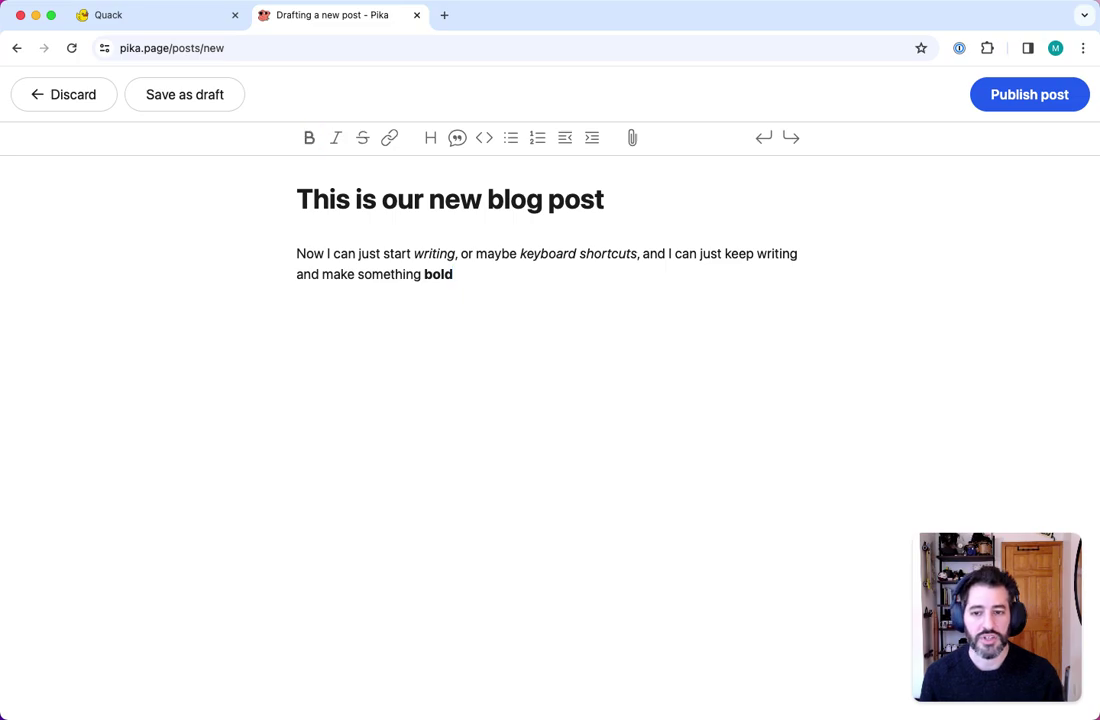
# End the sentence with a period and add "Or I can use markdown.", making "markdown" bold with Markdown syntax
pyautogui.write('. Or I can u')
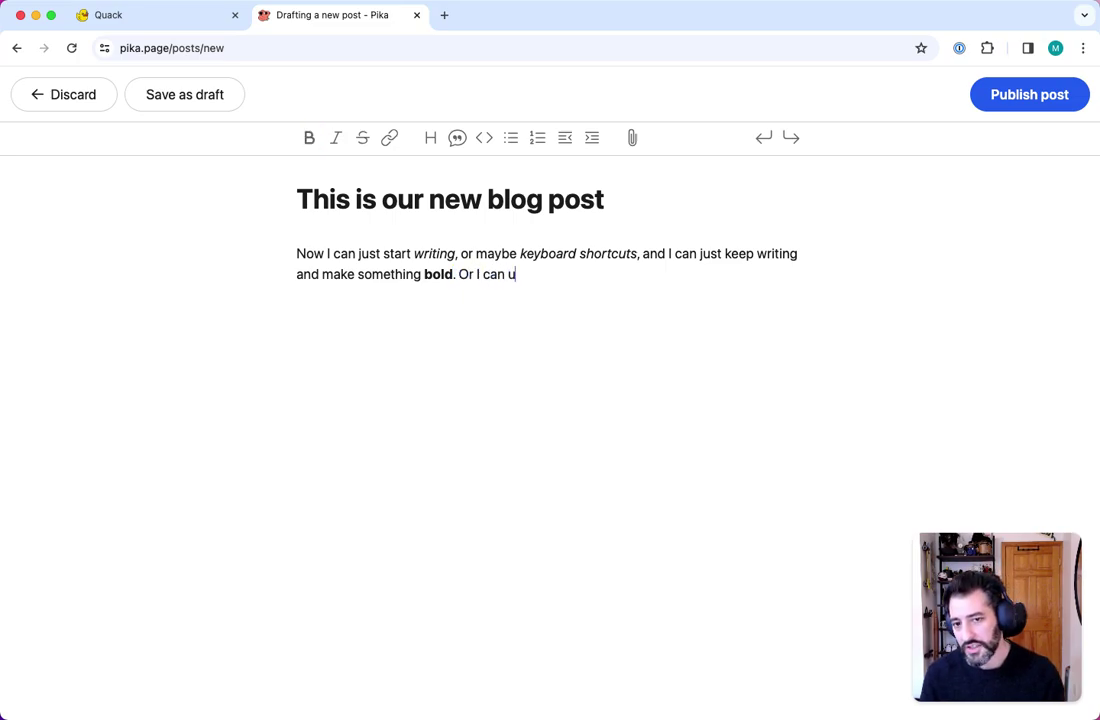
pyautogui.write('sue **markdown**')
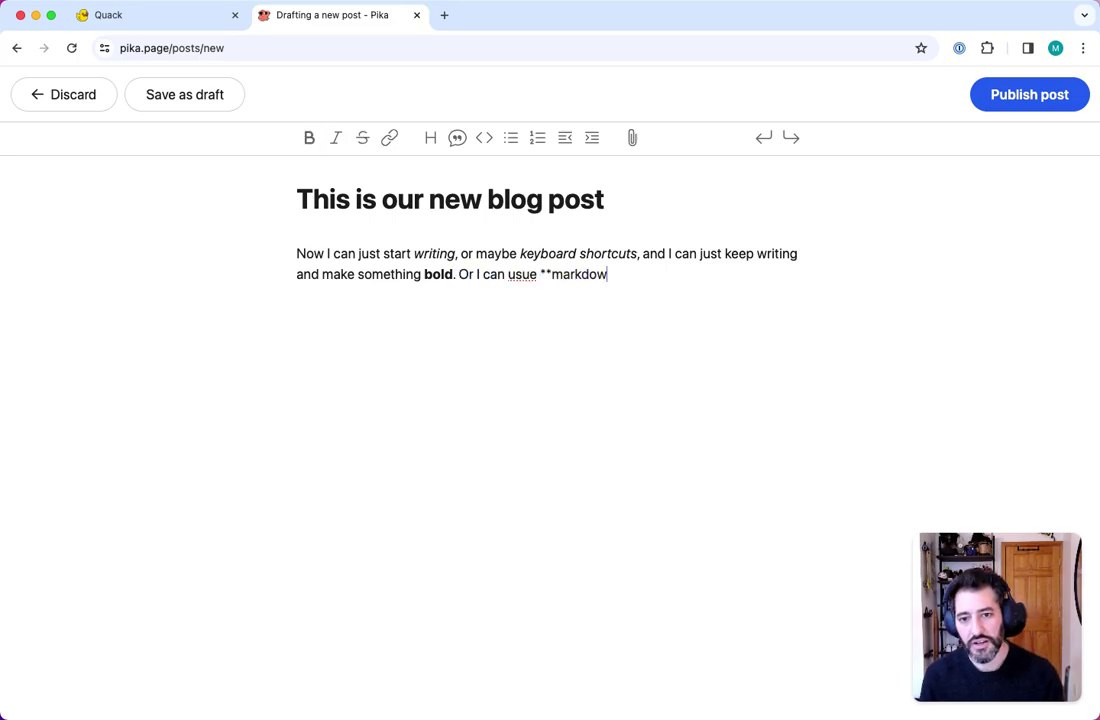
pyautogui.click(527, 274)
pyautogui.press('BackSpace')
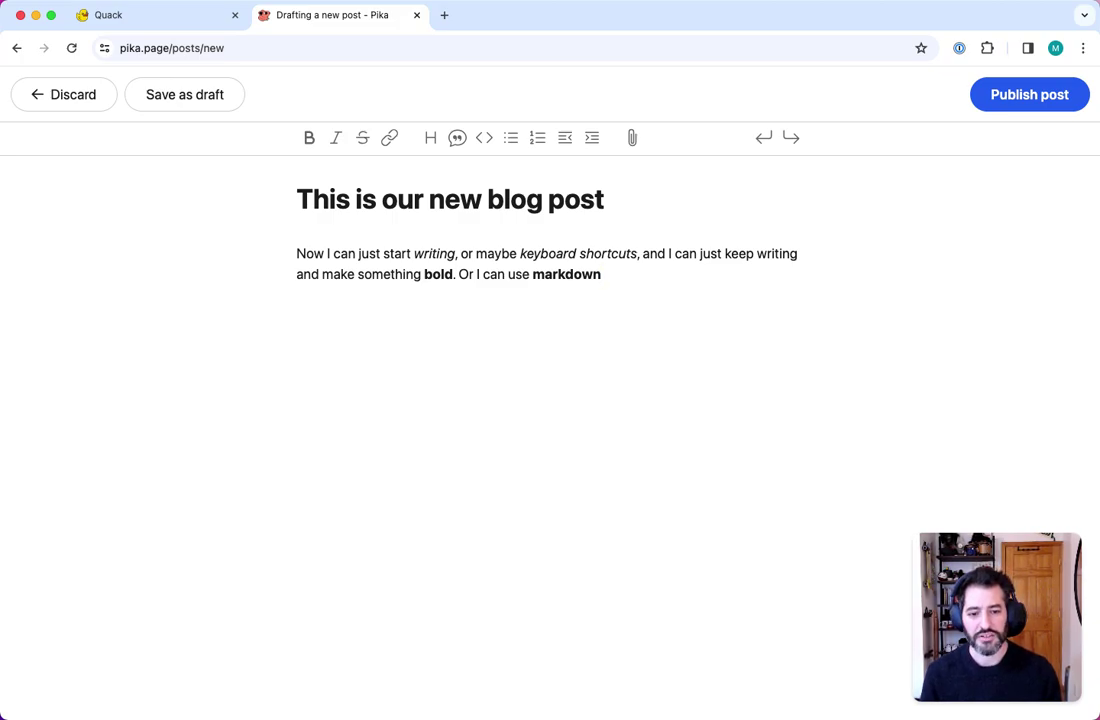
pyautogui.write('.')
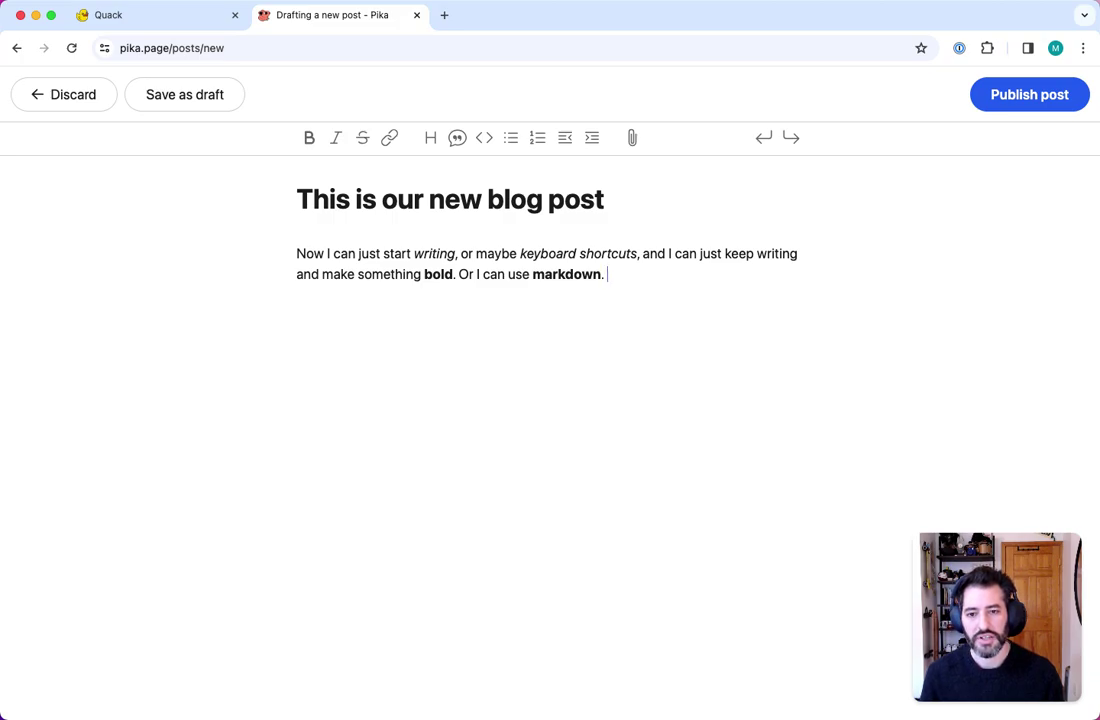
# Add "Create italic." to the end of the paragraph, making "italic" italic with Markdown syntax
pyautogui.write(' Create ')
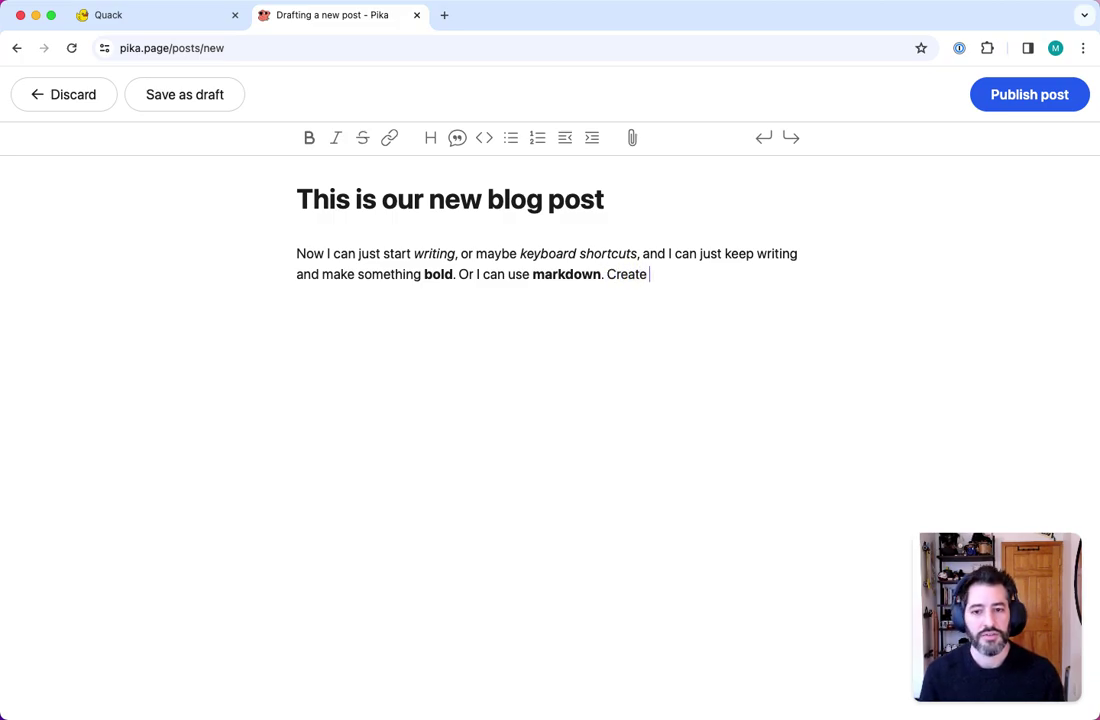
pyautogui.write('*italic')
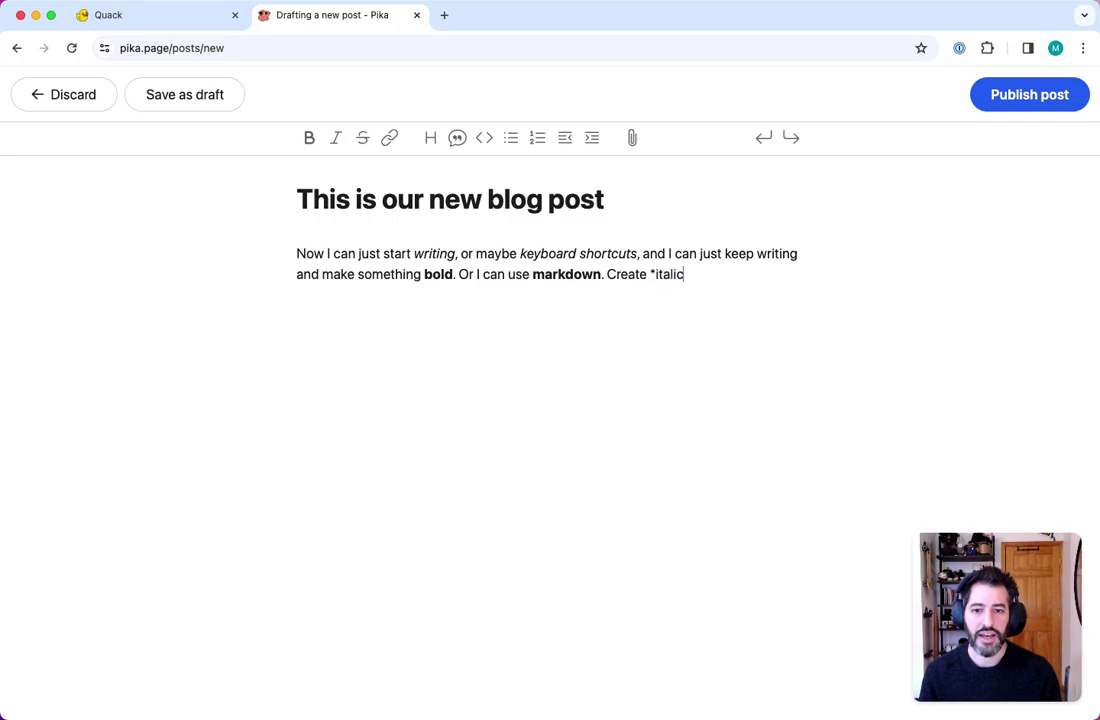
pyautogui.write('*')
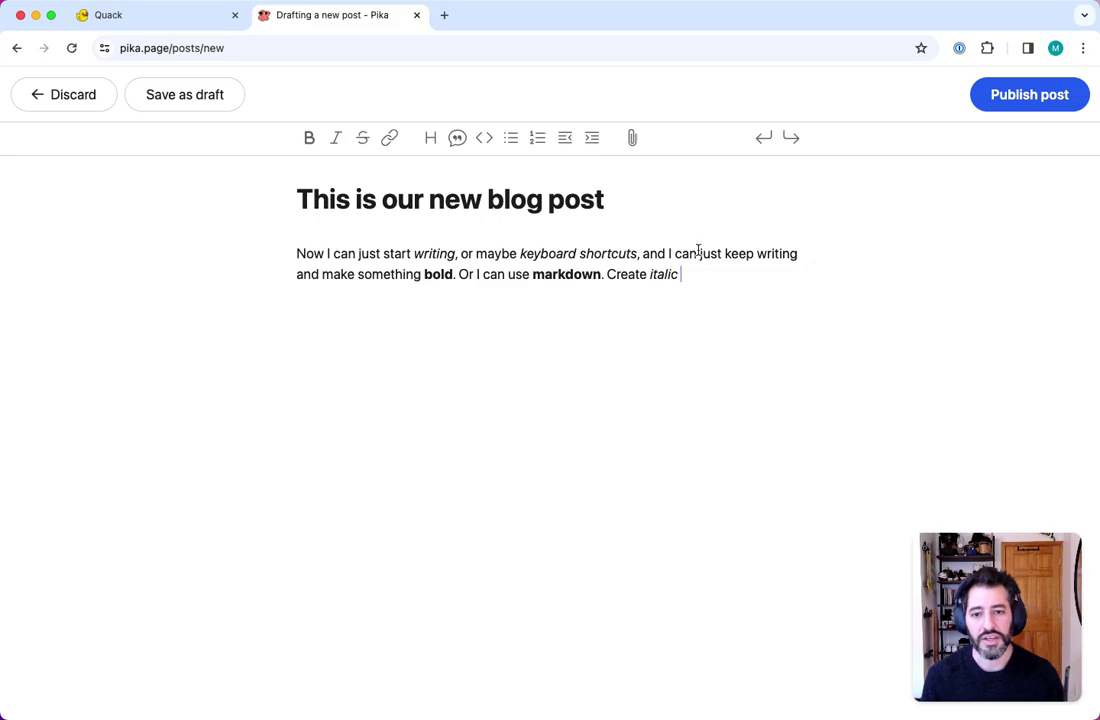
pyautogui.write('.')
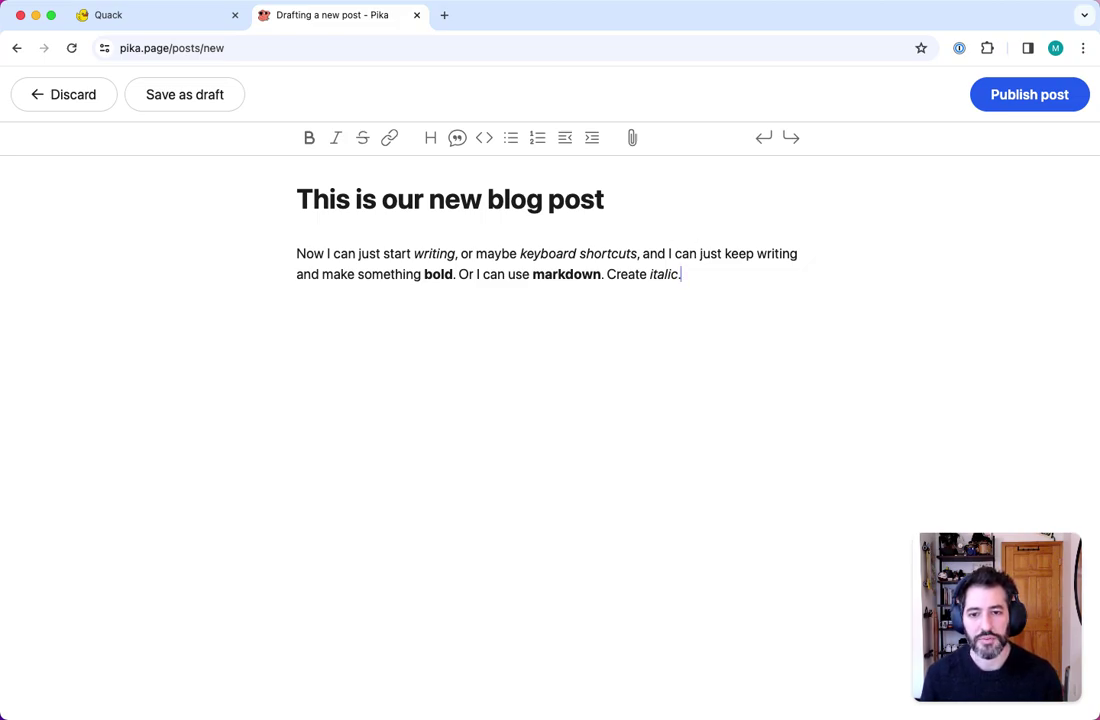
# Start a bulleted list below the paragraph using Markdown, with the items "bulleted list", "of", "maybe", "movies" and "you"
pyautogui.press('Return')
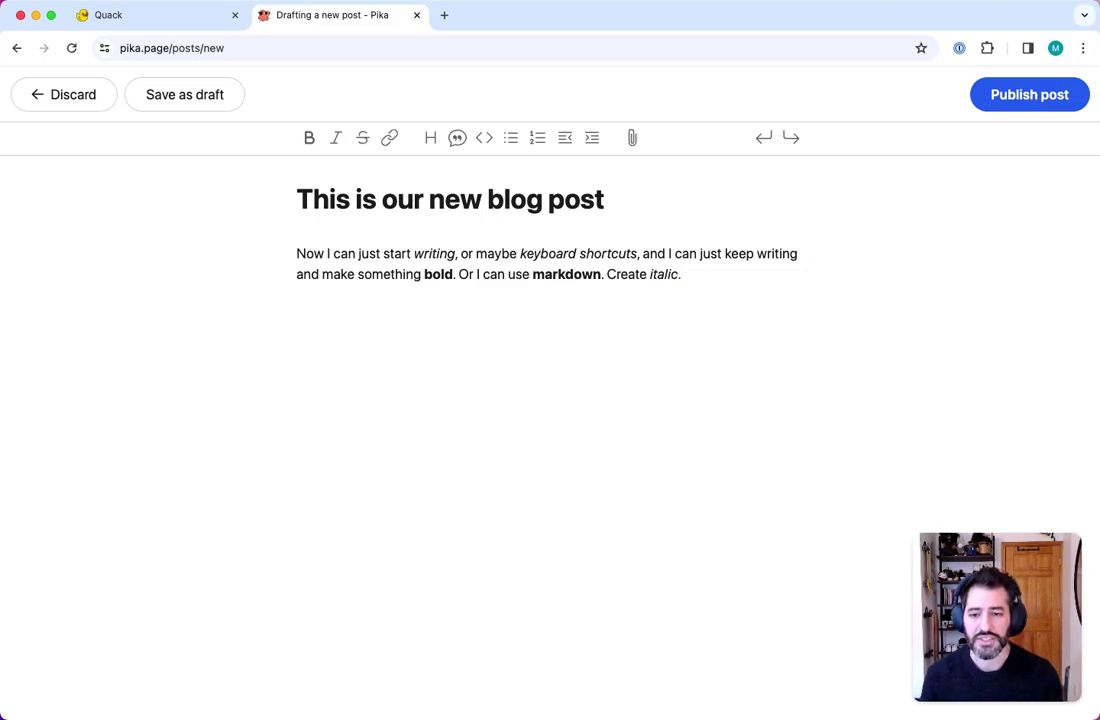
pyautogui.write('*')
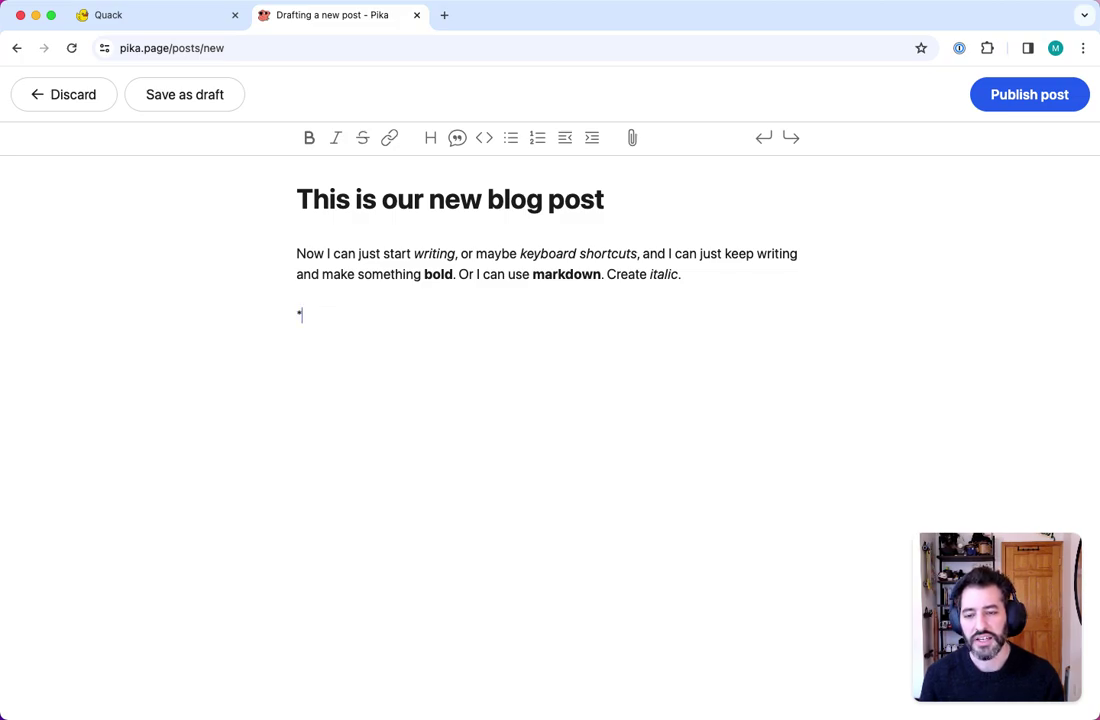
pyautogui.write(' bulleted list')
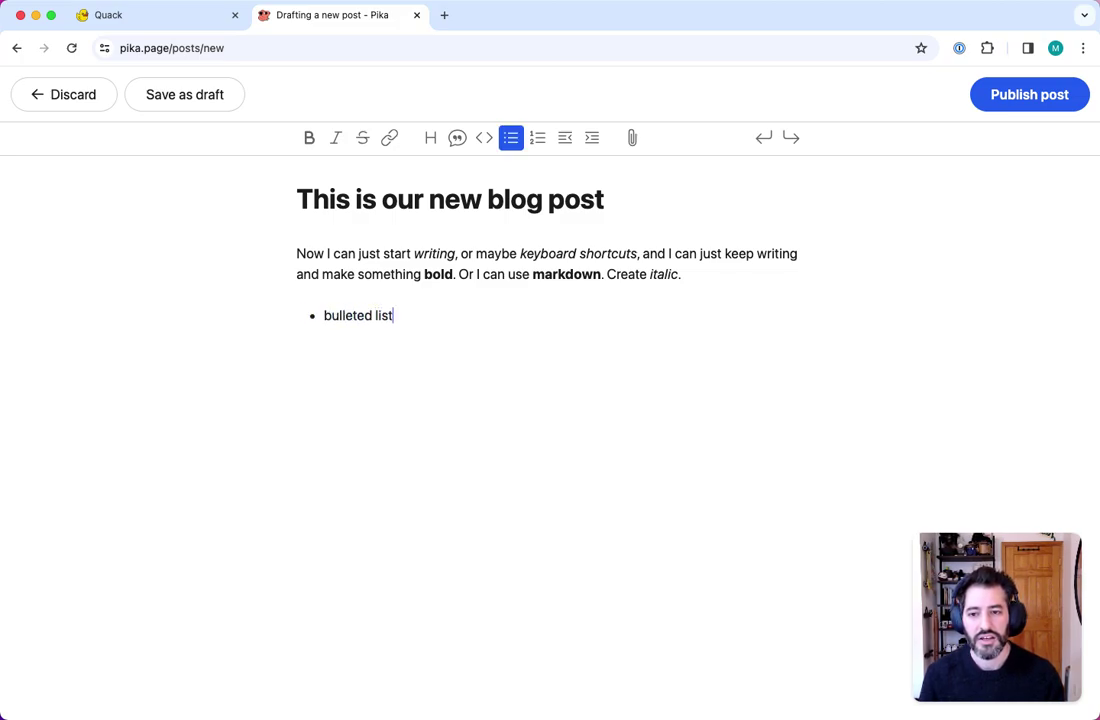
pyautogui.press('Return')
pyautogui.write('of')
pyautogui.press('Return')
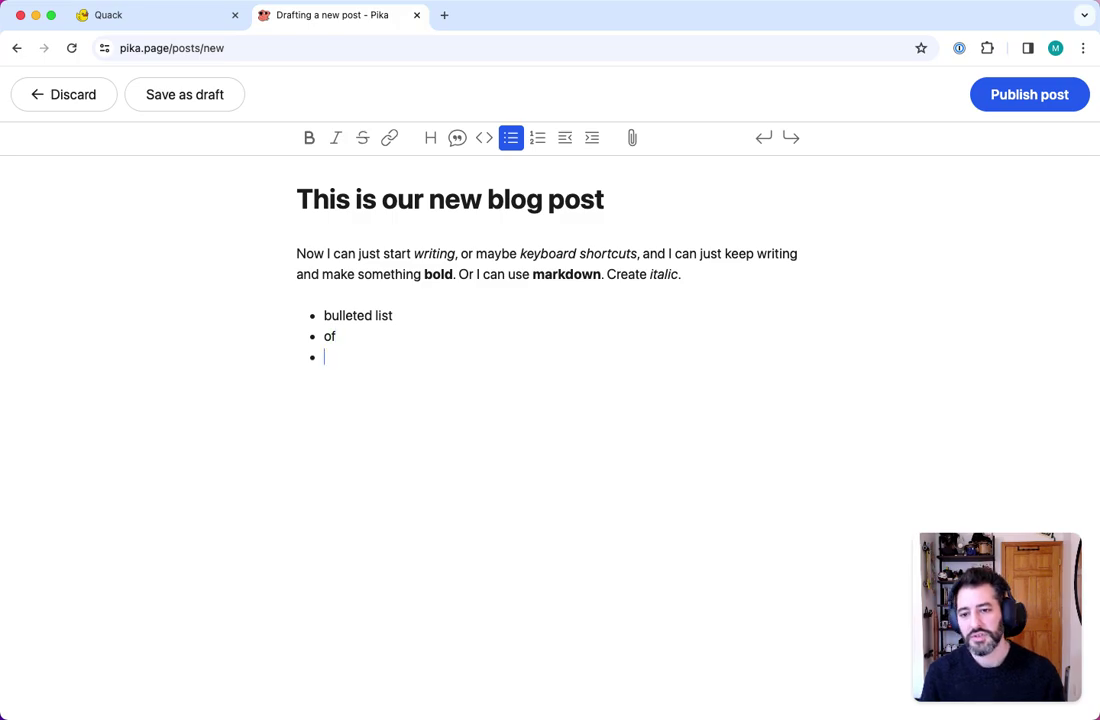
pyautogui.write('maybe')
pyautogui.press('Return')
pyautogui.write('movies')
pyautogui.press('Return')
pyautogui.write('you')
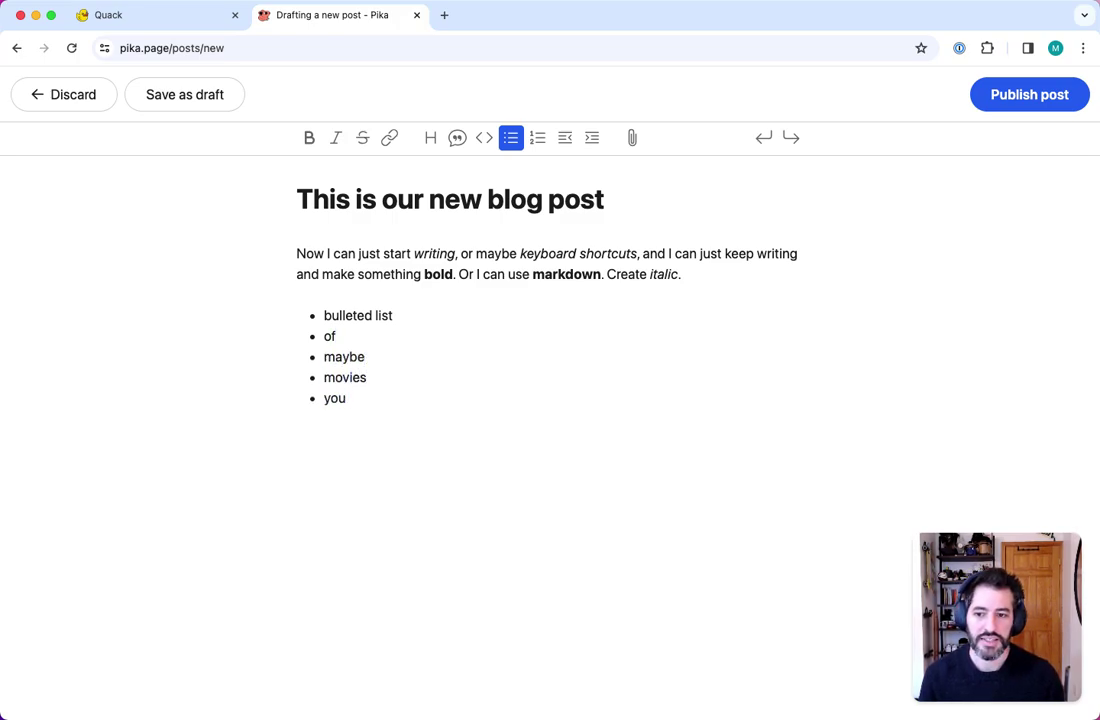
# Add "in 2023" as the last bullet and end the bulleted list
pyautogui.press('Return')
pyautogui.write('in 20223')
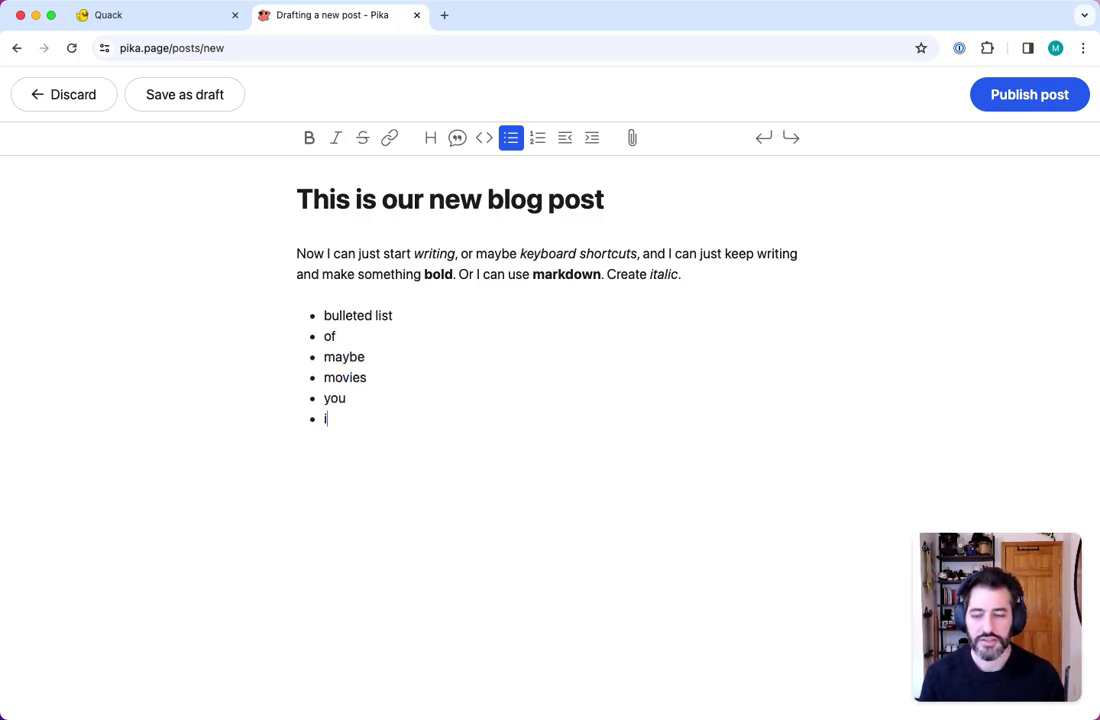
pyautogui.press('BackSpace')
pyautogui.press('BackSpace')
pyautogui.write('3')
pyautogui.press('Return')
pyautogui.press('Return')
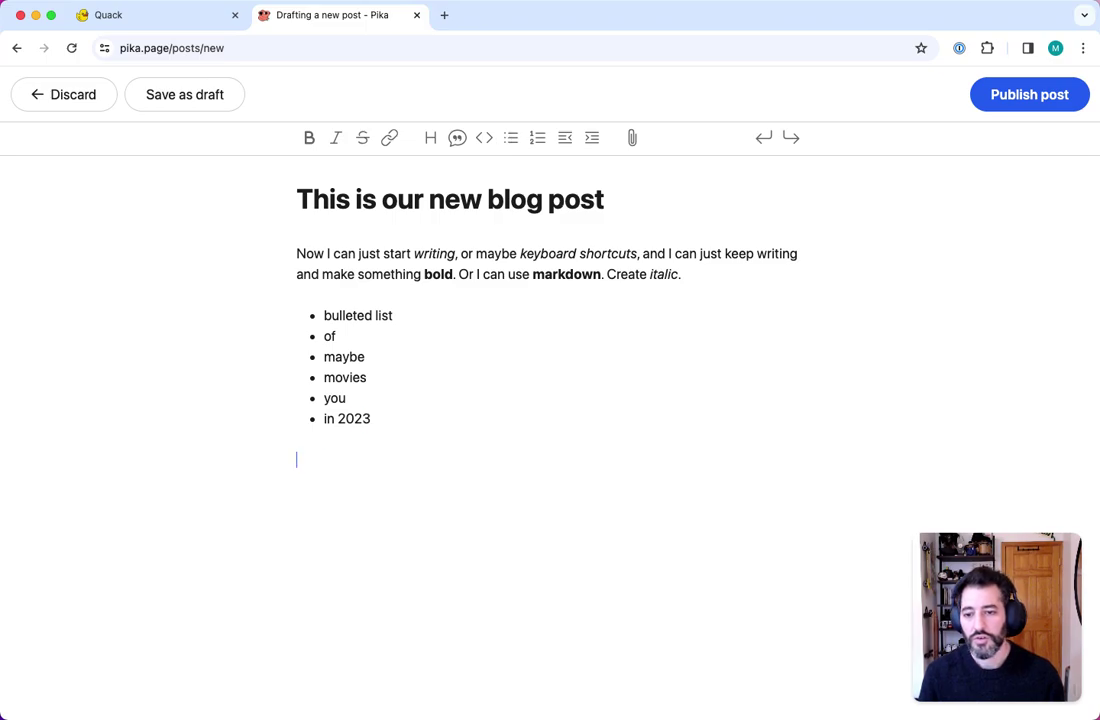
# Write "or maybe your" as a separate paragraph below the bulleted list
pyautogui.write('or mayeb')
pyautogui.press('BackSpace')
pyautogui.write('be you')
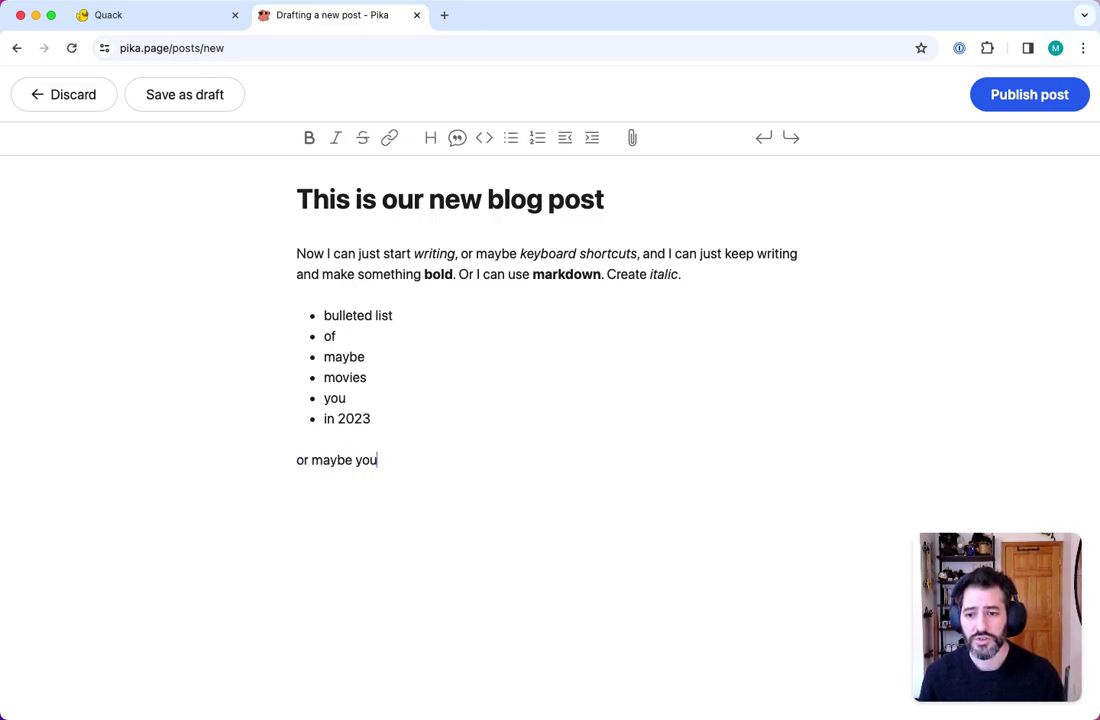
pyautogui.write('r')
pyautogui.press('Return')
# Create a numbered list using Markdown with the items "movies", "I", "like", "in", "an" and "order"
pyautogui.write('1. ')
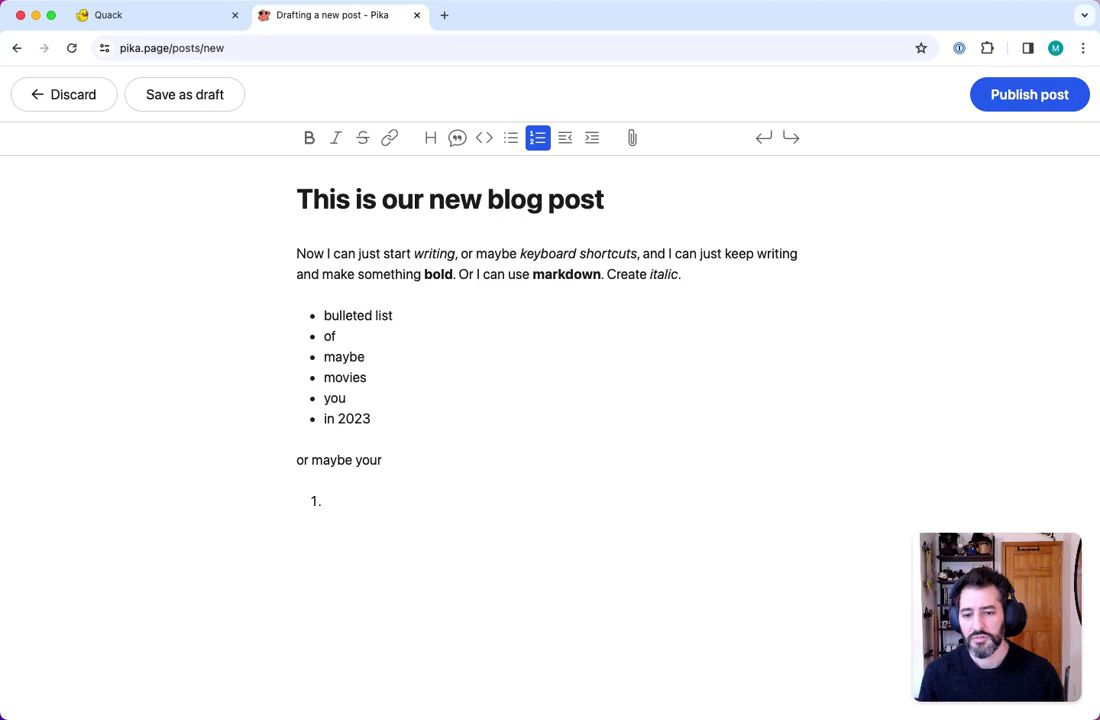
pyautogui.write('movies')
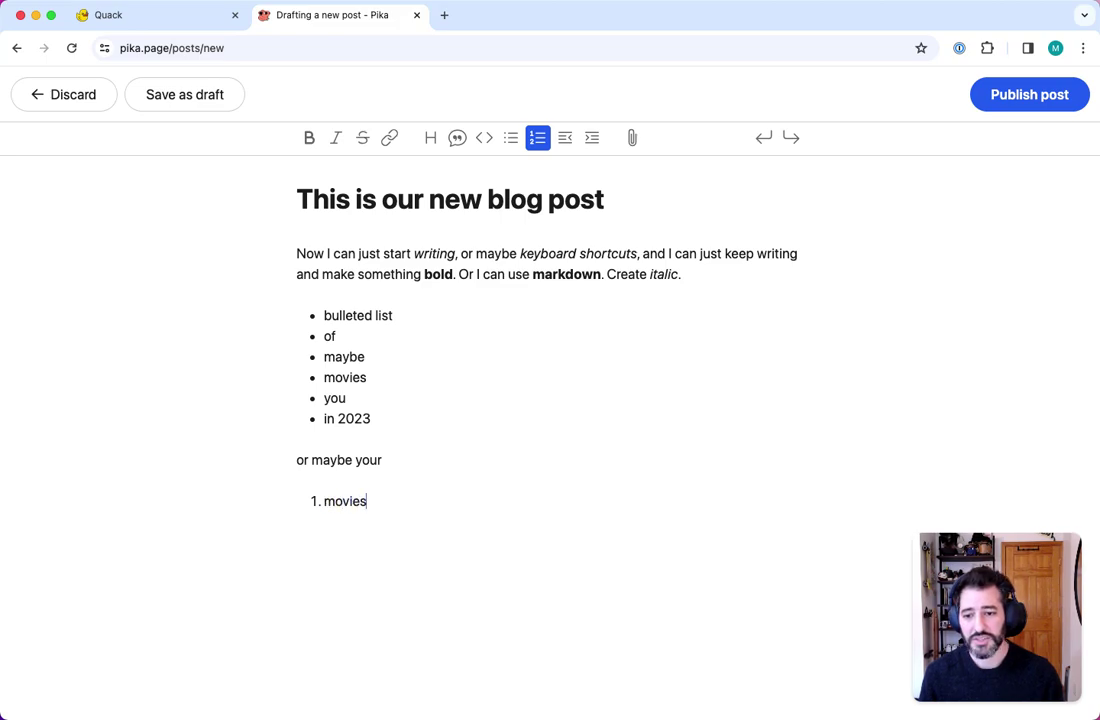
pyautogui.press('Return')
pyautogui.write('I')
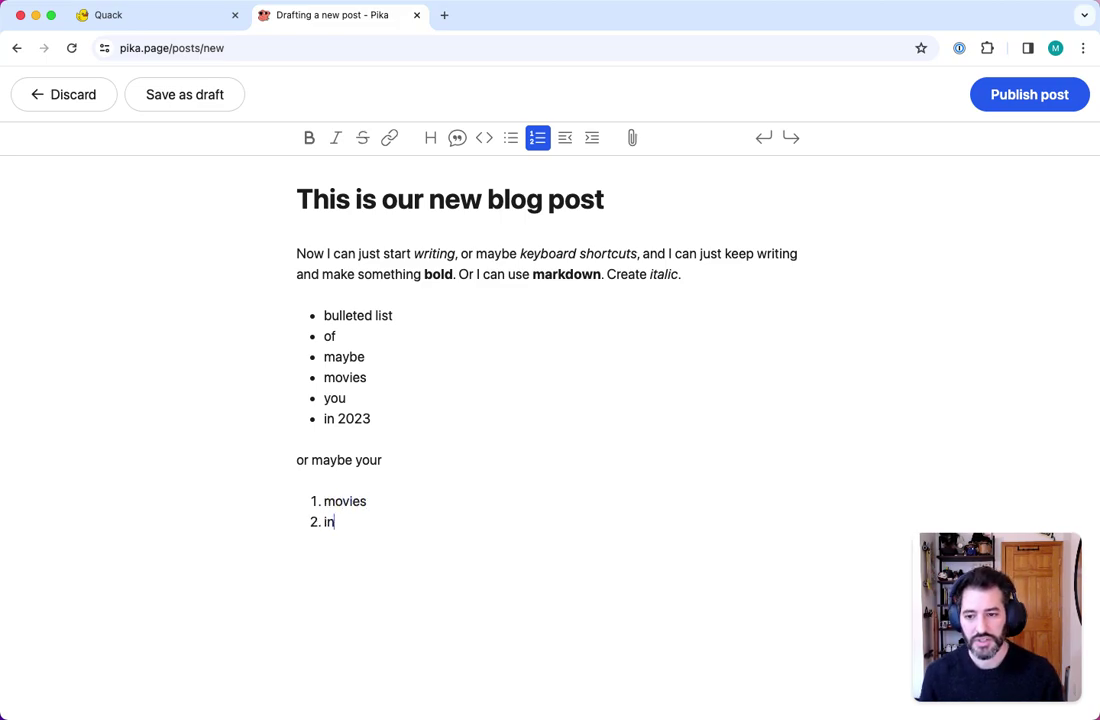
pyautogui.press('Return')
pyautogui.write('like')
pyautogui.press('Return')
pyautogui.write('in')
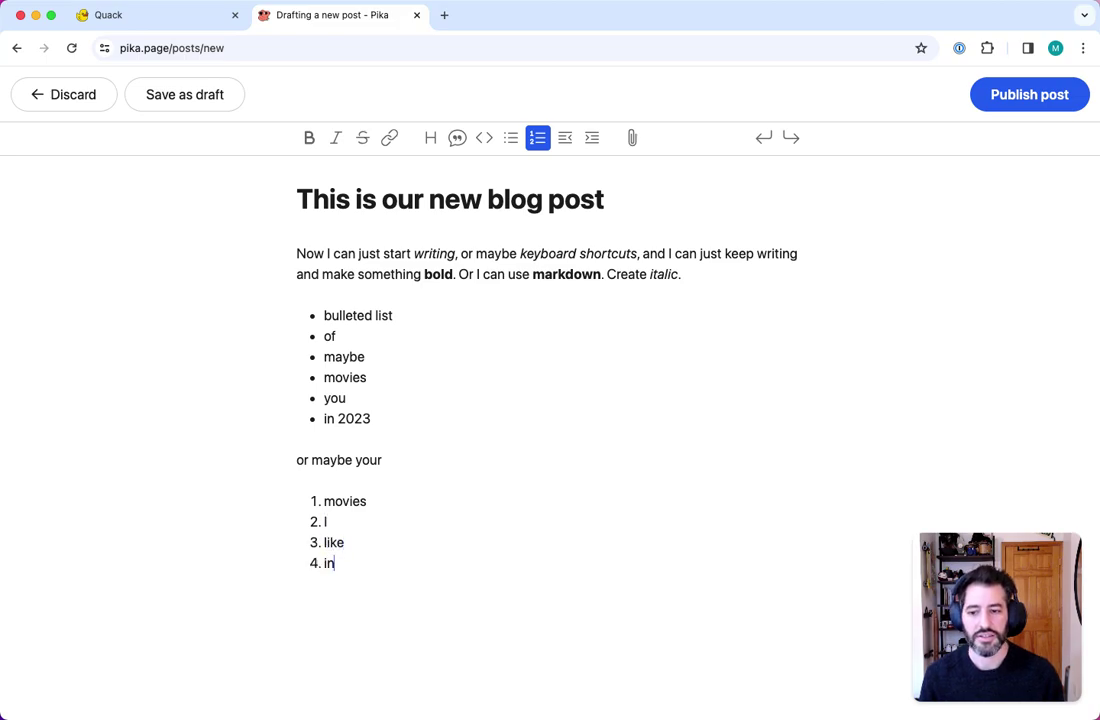
pyautogui.press('Return')
pyautogui.write('an')
pyautogui.press('Return')
pyautogui.write('order')
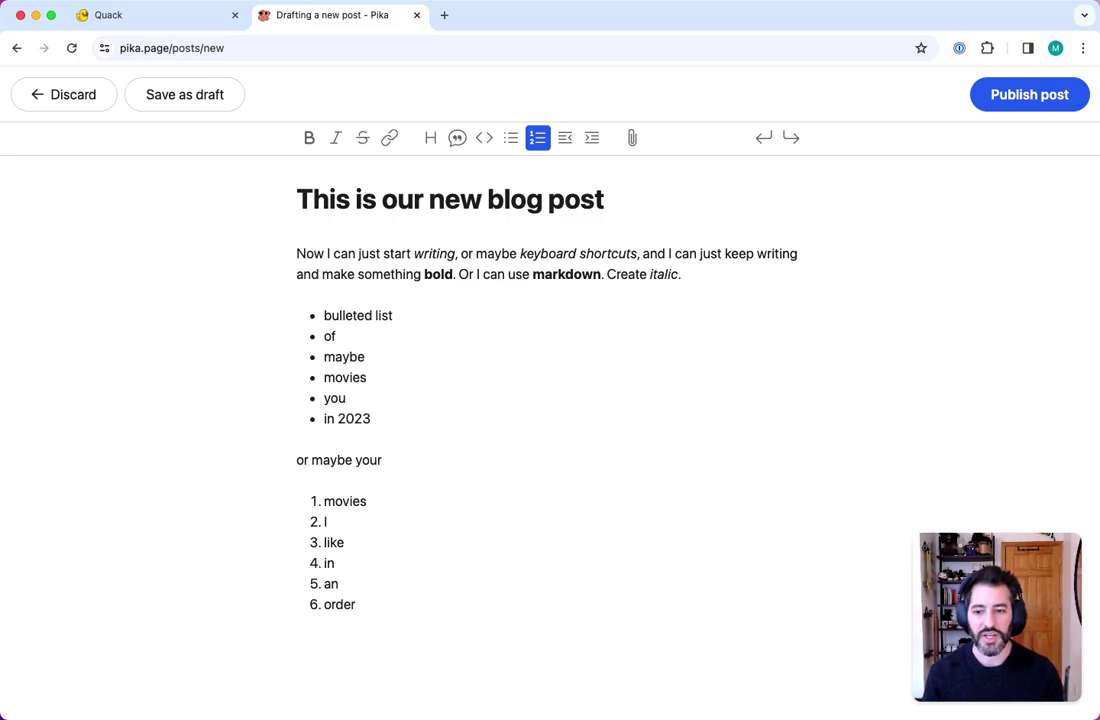
pyautogui.press('Return')
pyautogui.press('Return')
# Add a block quote containing "quote" below the numbered list using Markdown, and end the quote
pyautogui.write('> ')
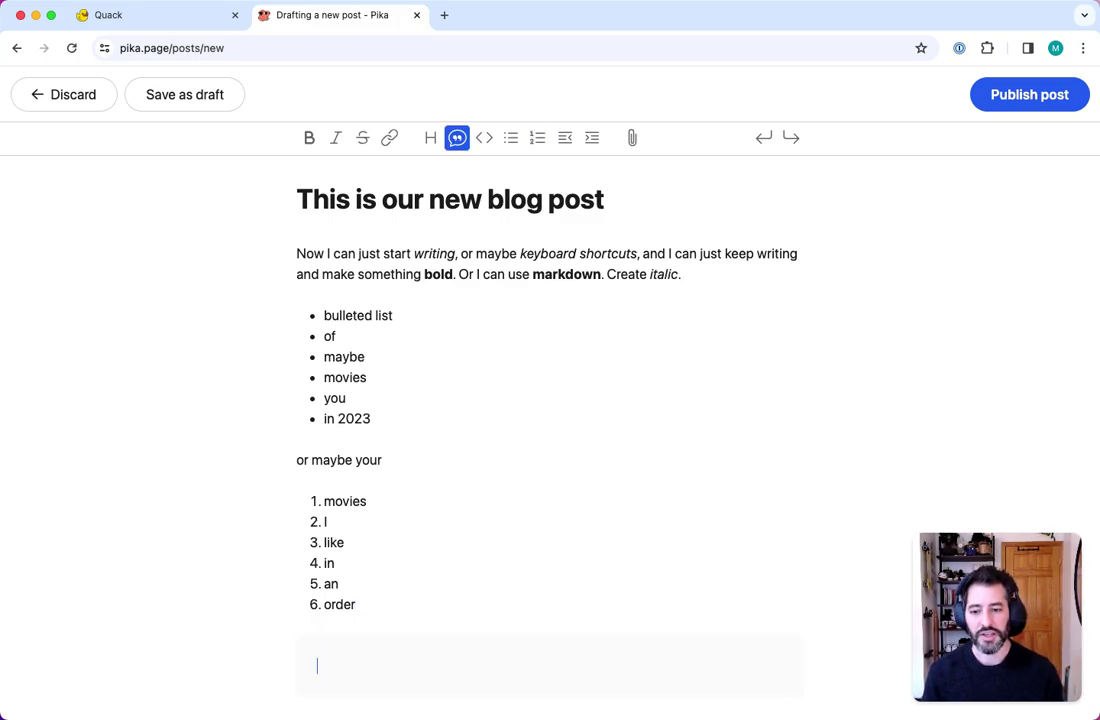
pyautogui.write('quote')
pyautogui.press('Return')
pyautogui.press('Return')
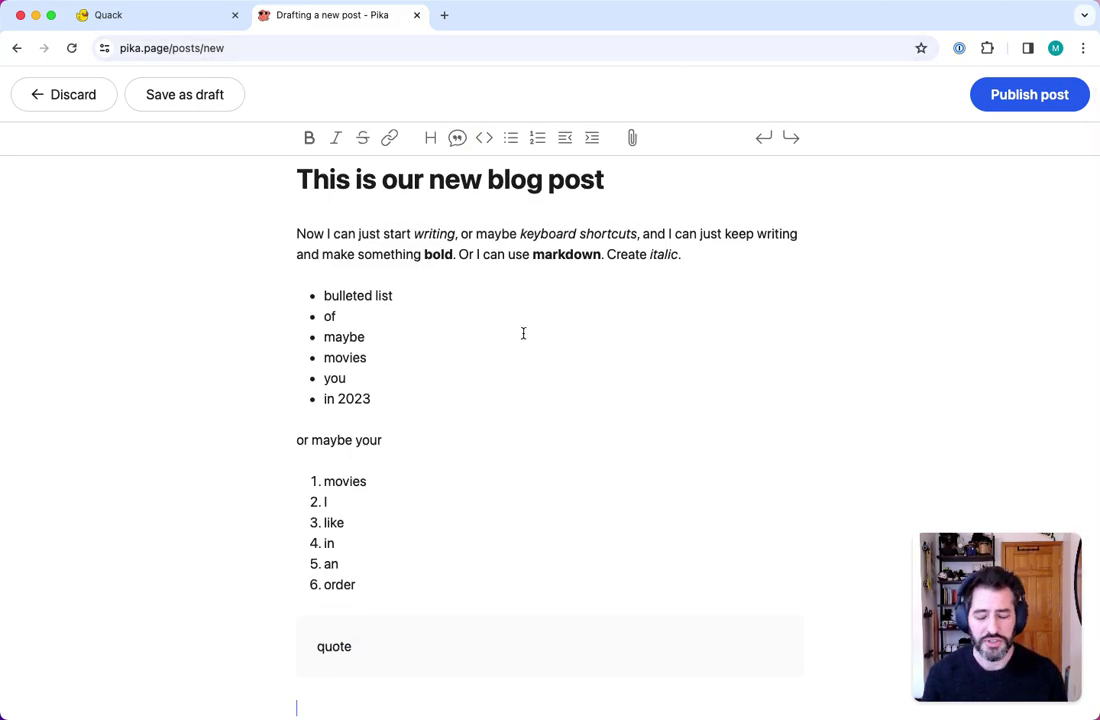
pyautogui.scroll(-2, 523, 331)
pyautogui.scroll(2, 523, 331)
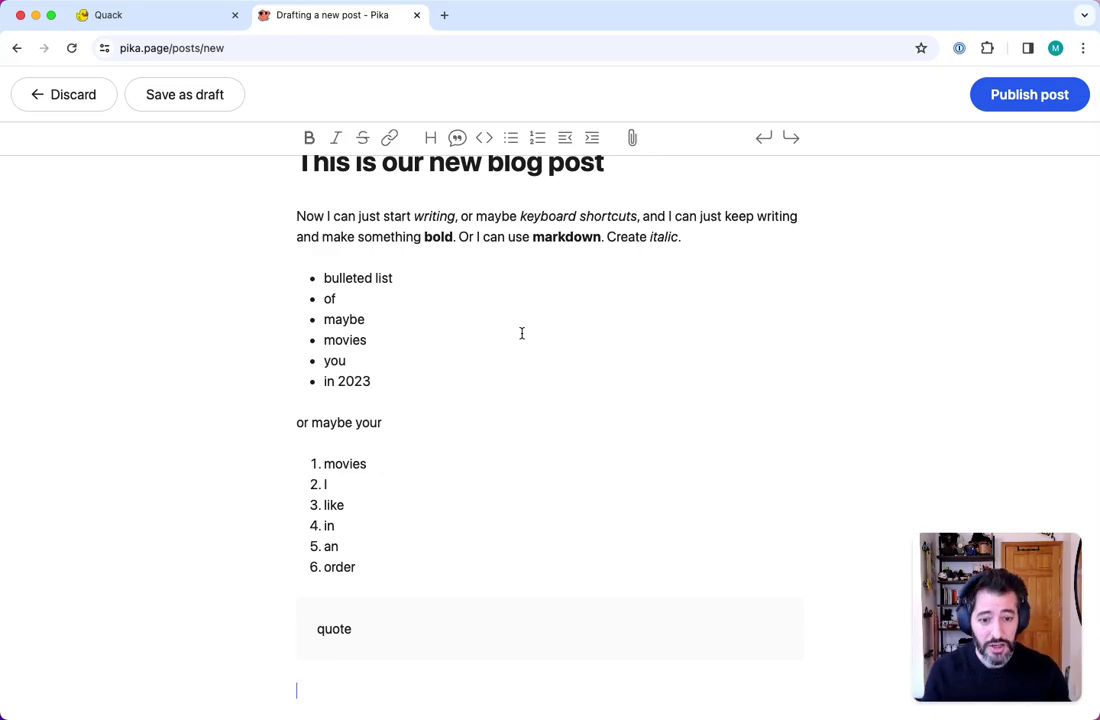
pyautogui.scroll(1, 522, 333)
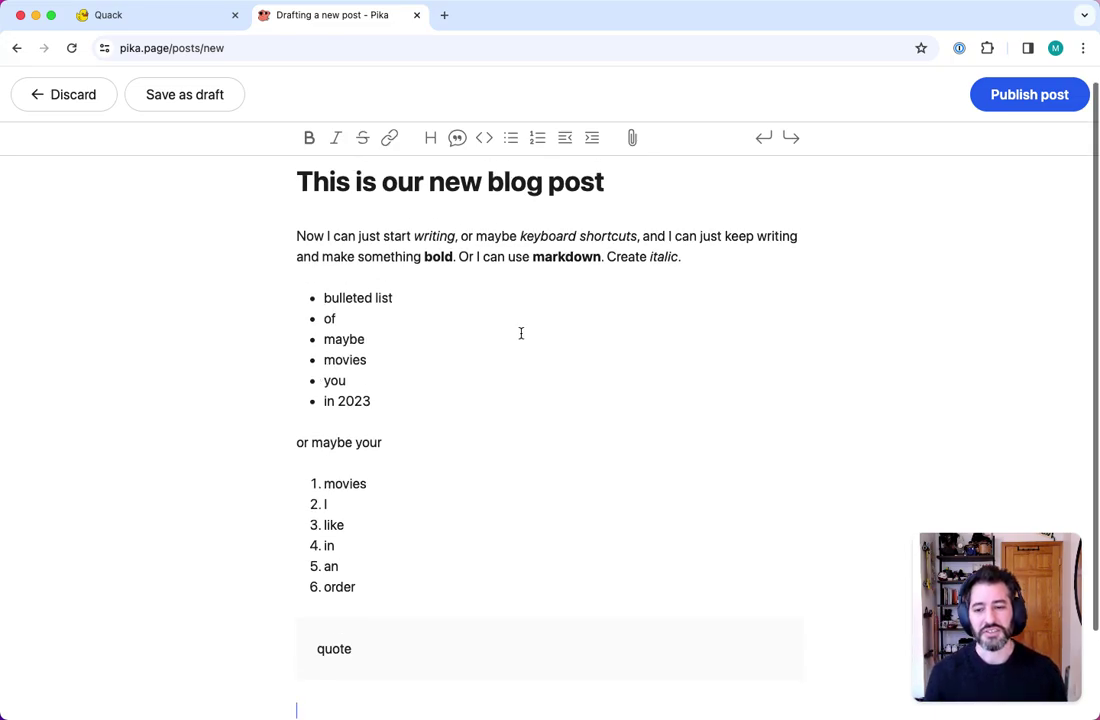
pyautogui.scroll(-2, 518, 331)
pyautogui.scroll(3, 409, 401)
pyautogui.scroll(1, 409, 401)
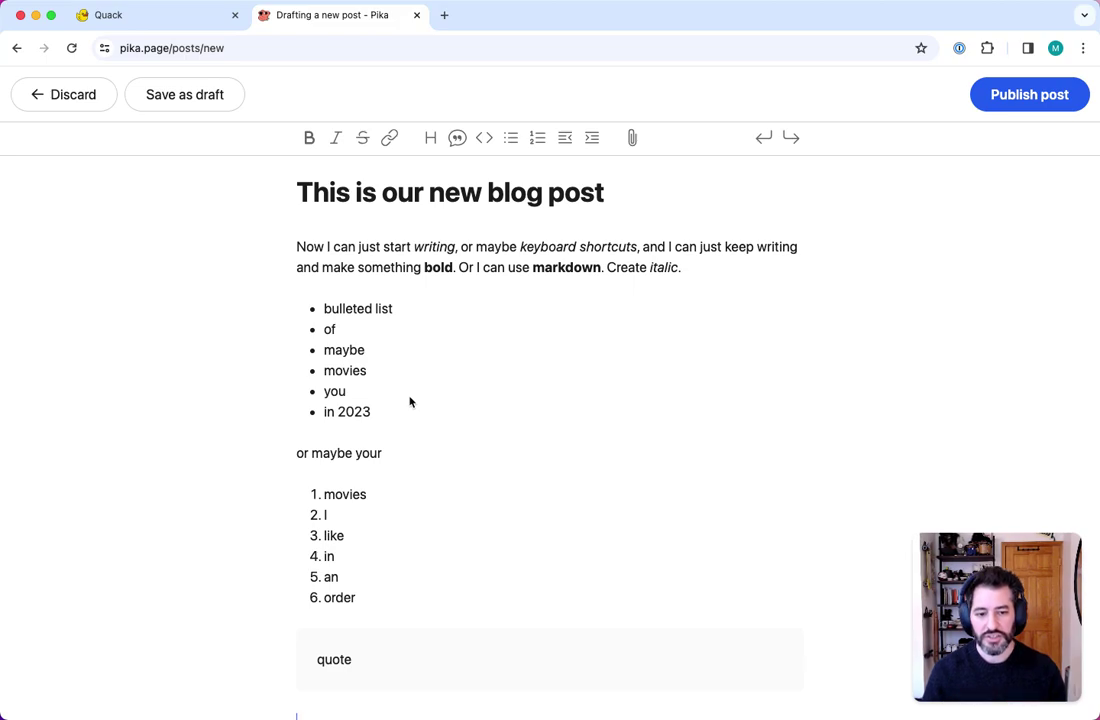
pyautogui.scroll(1, 469, 349)
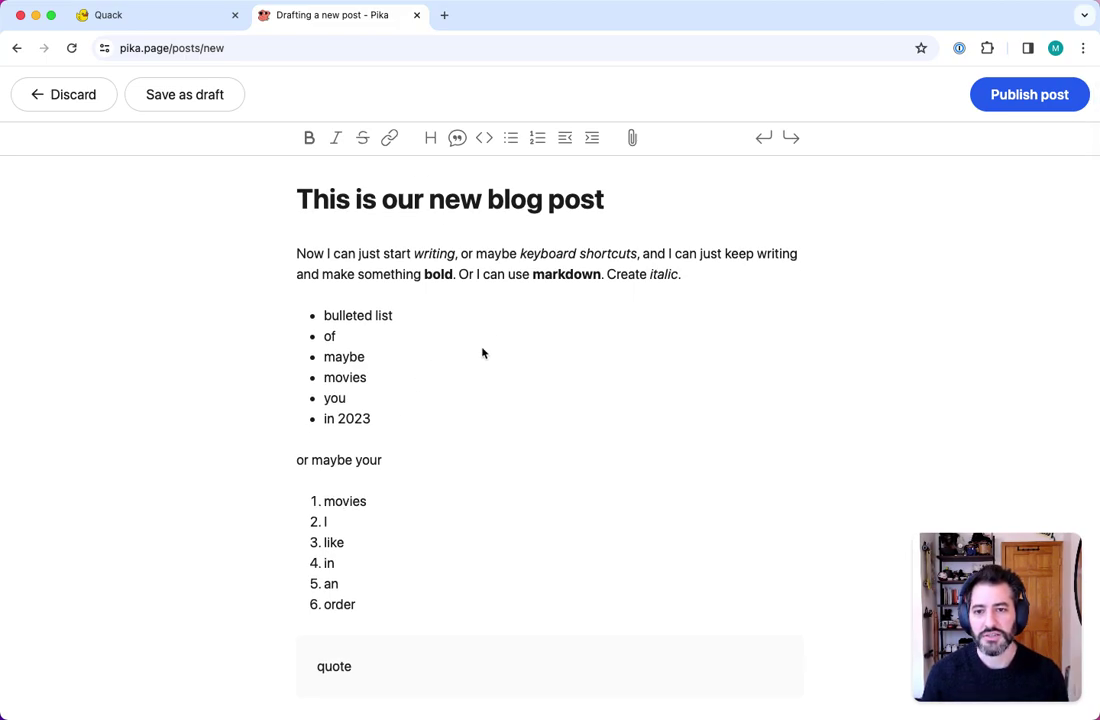
# Switch to the Quack document and copy its entire Markdown text
pyautogui.click(147, 25)
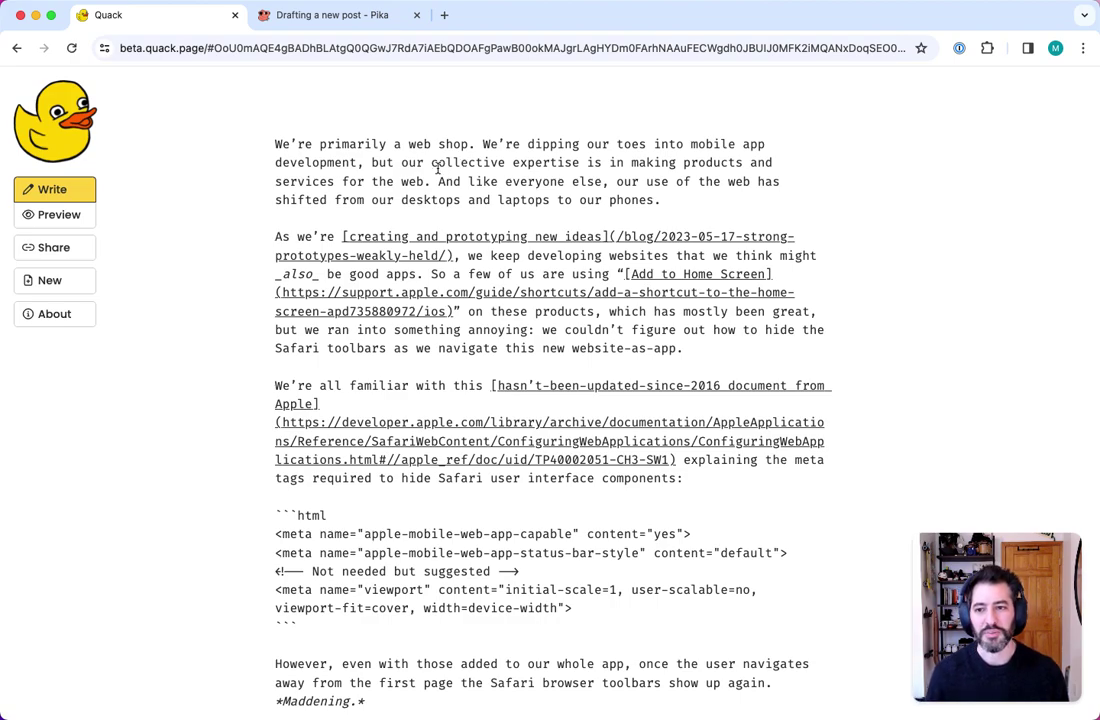
pyautogui.click(279, 145)
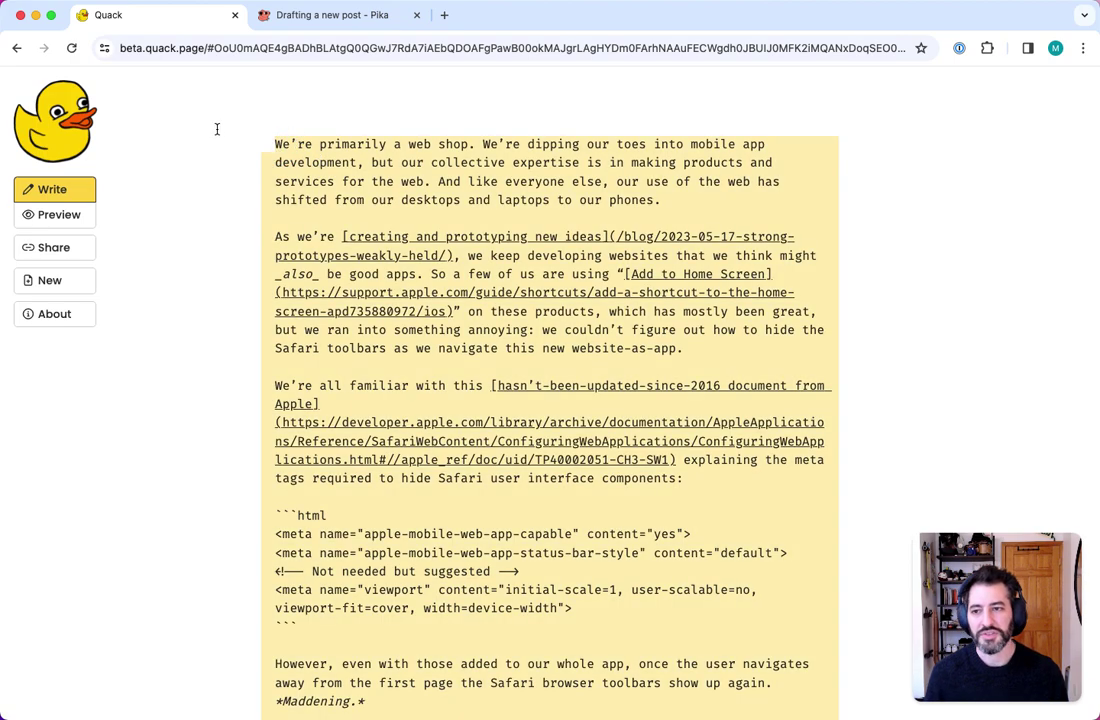
pyautogui.moveTo(55, 115)
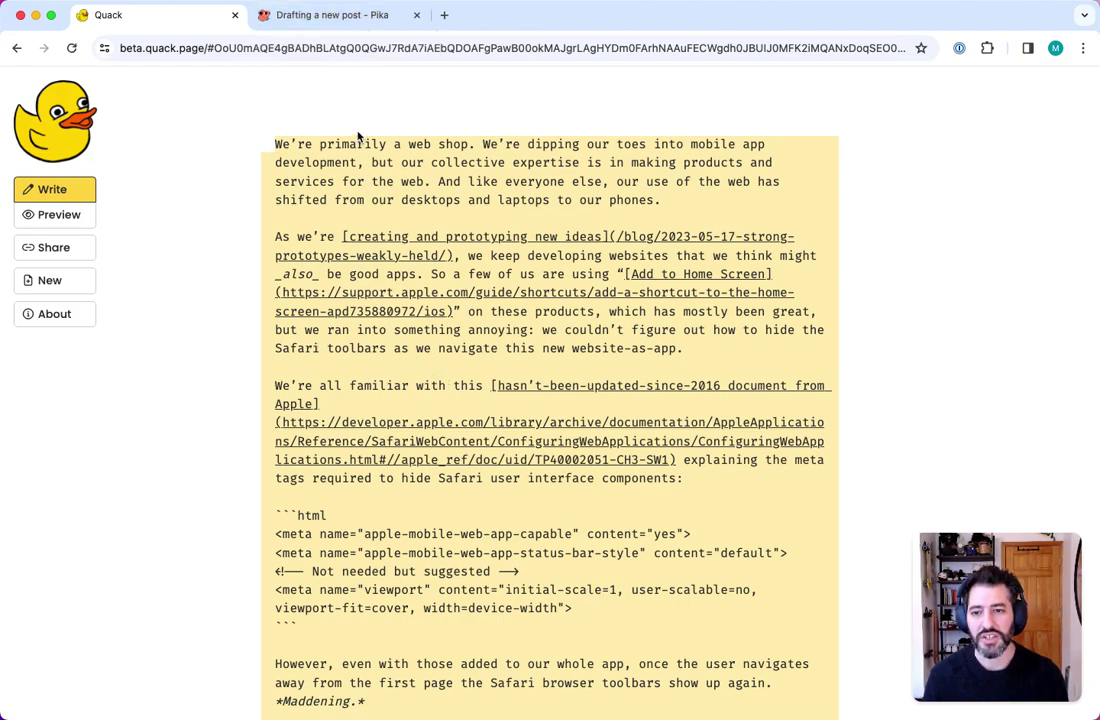
# Return to the Pika draft and replace the entire post body with the copied Markdown text
pyautogui.click(302, 16)
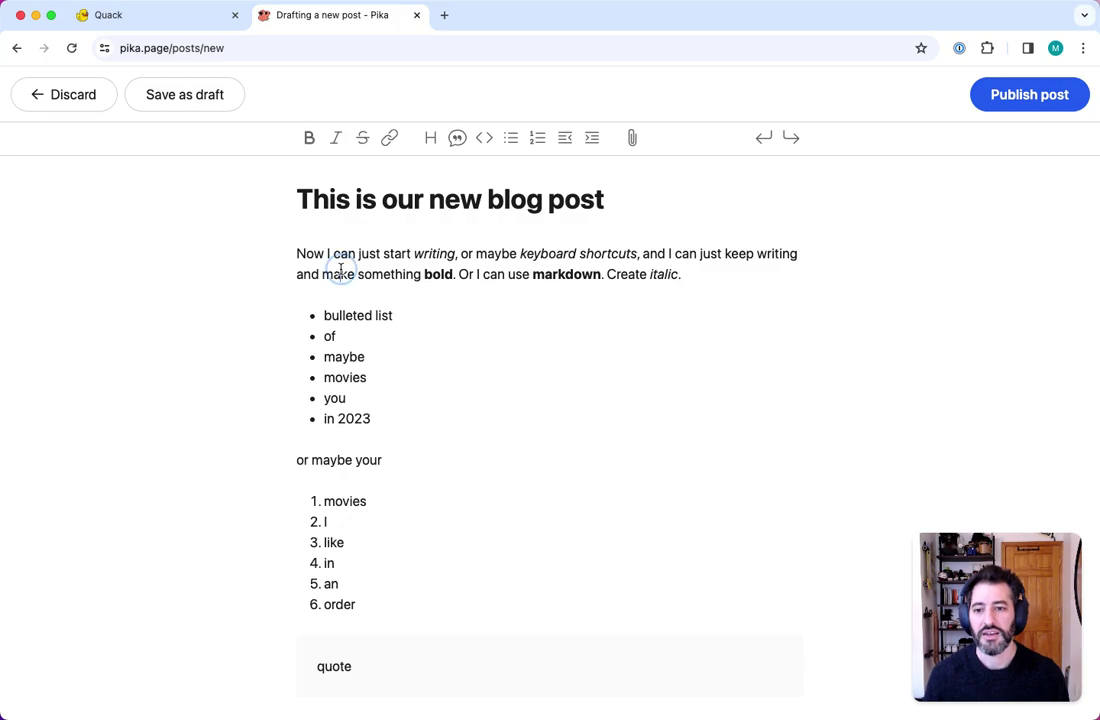
pyautogui.press('super+a')
pyautogui.press('BackSpace')
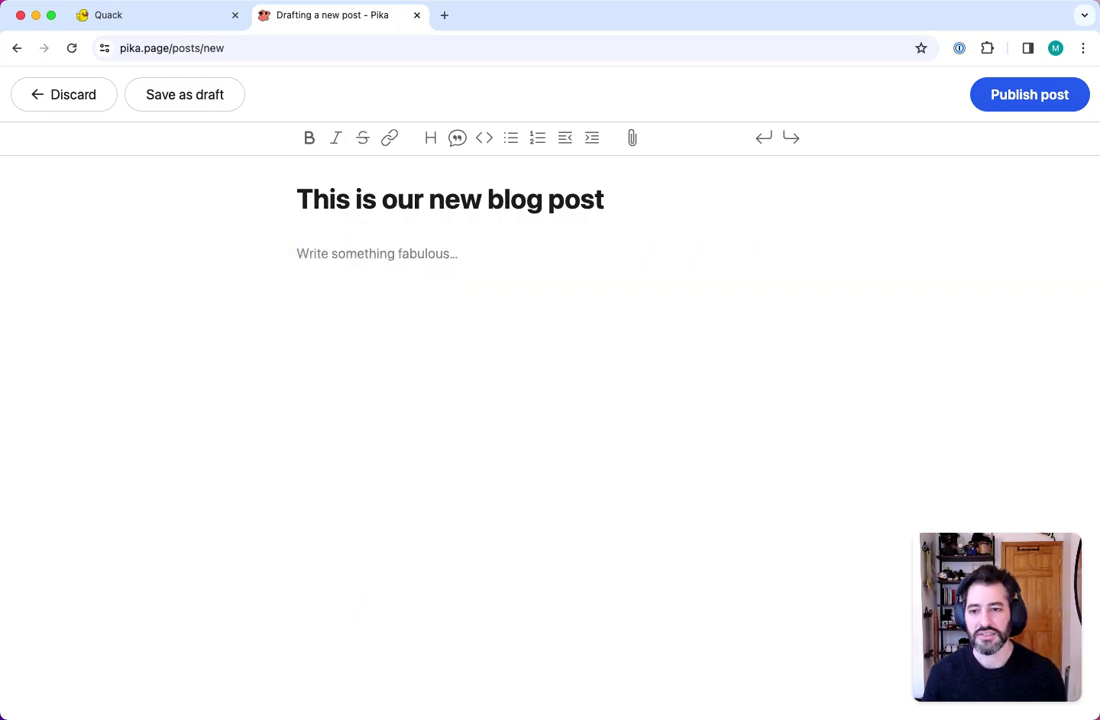
pyautogui.press('super+v')
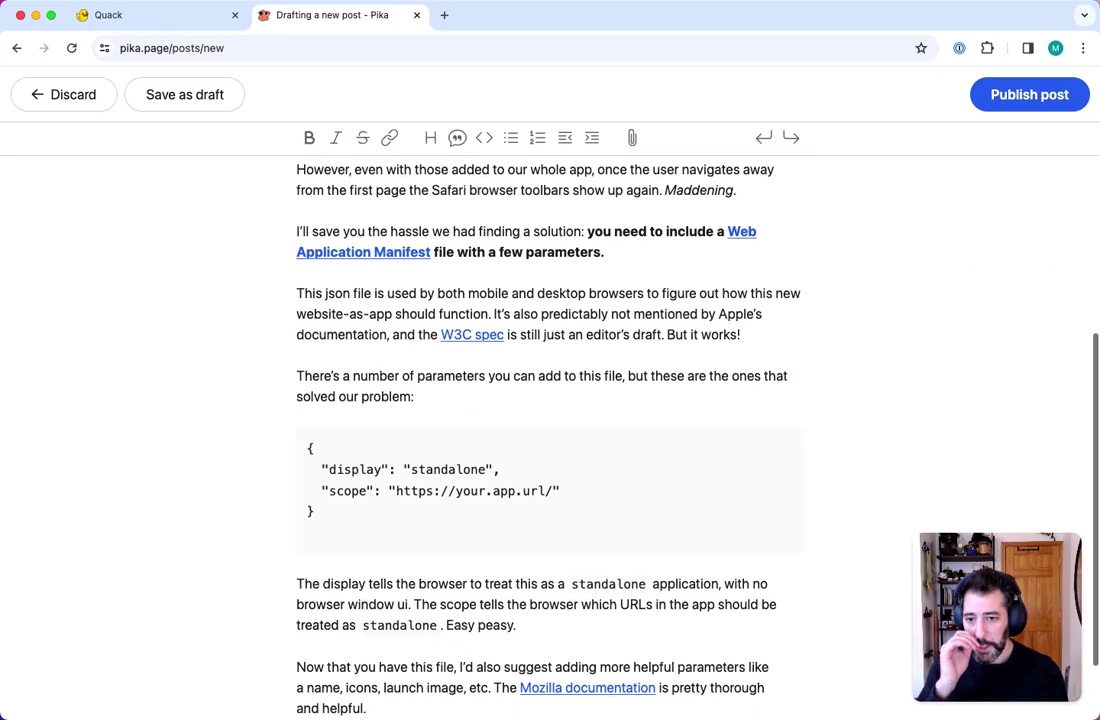
# Delete the empty last line of the code block containing the HTML meta tags
pyautogui.click(337, 532)
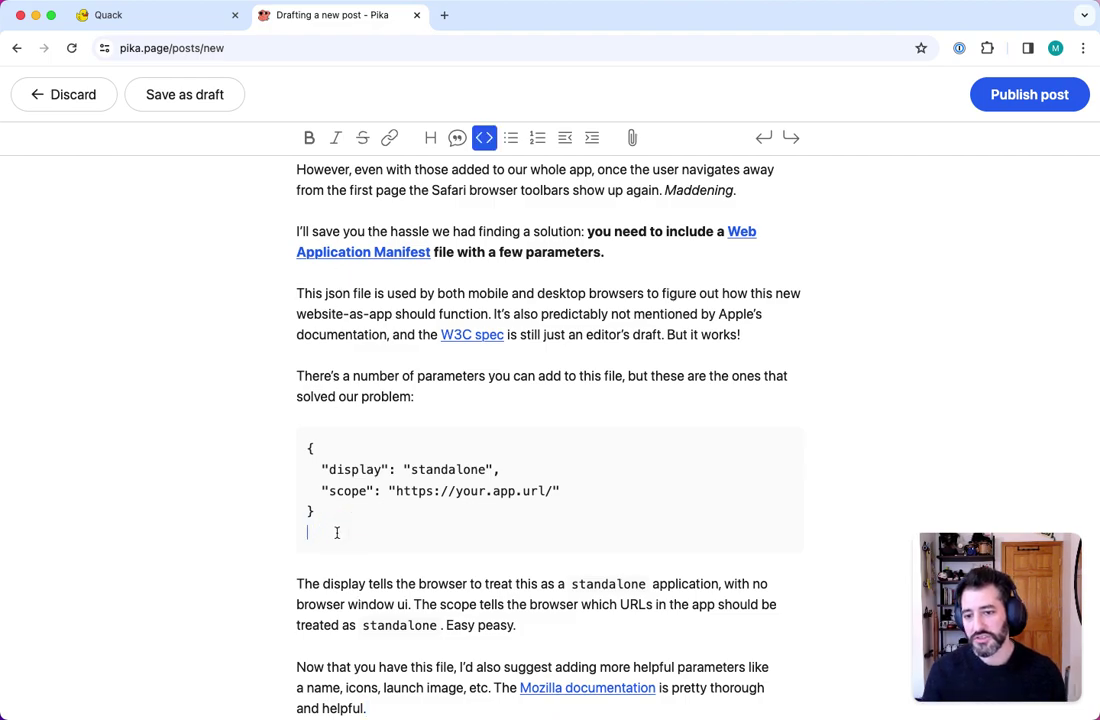
pyautogui.scroll(5, 337, 532)
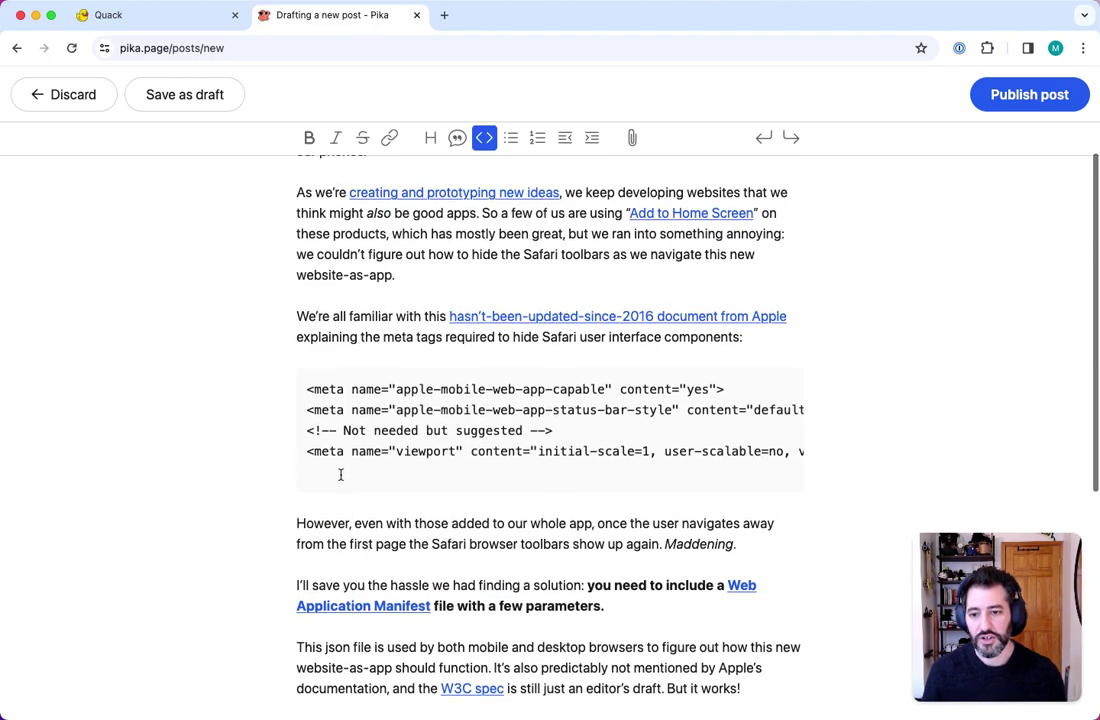
pyautogui.click(340, 474)
pyautogui.press('BackSpace')
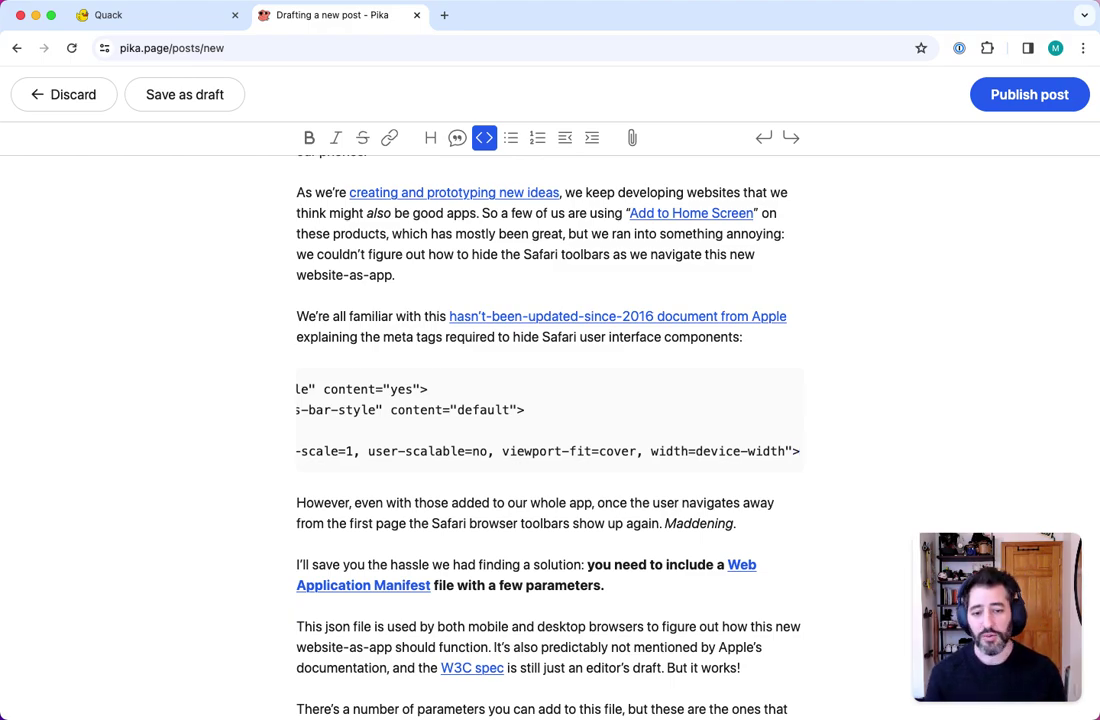
# Check the link settings of the "creating and prototyping new ideas" link without changing them
pyautogui.scroll(3, 336, 490)
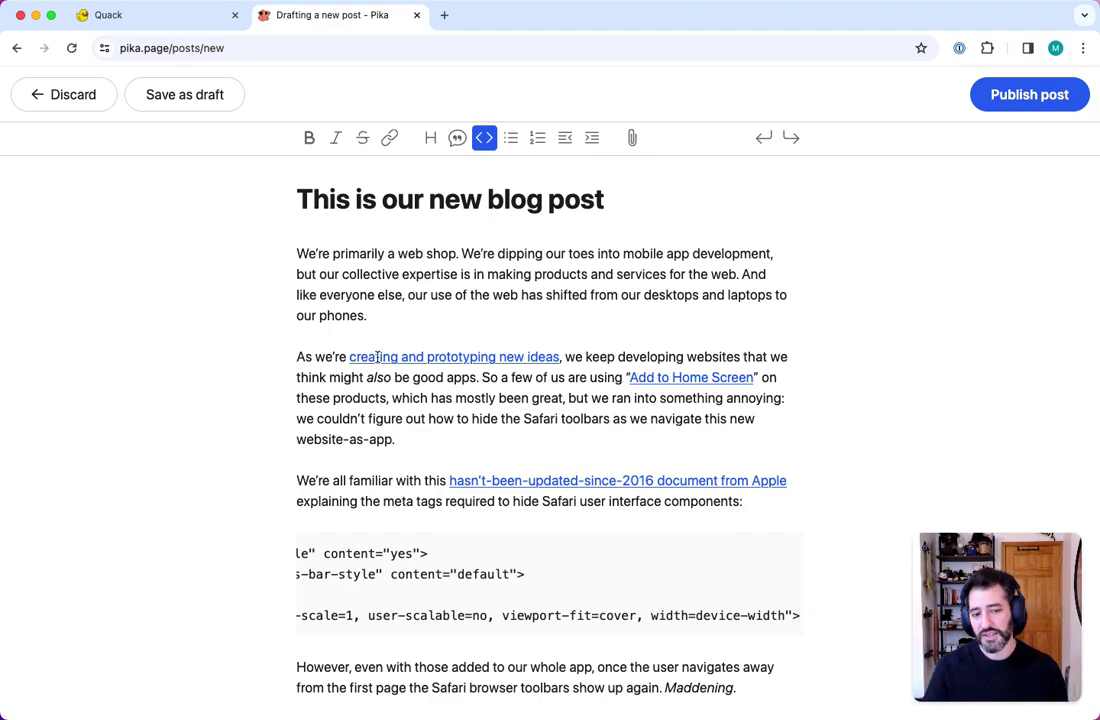
pyautogui.click(377, 357)
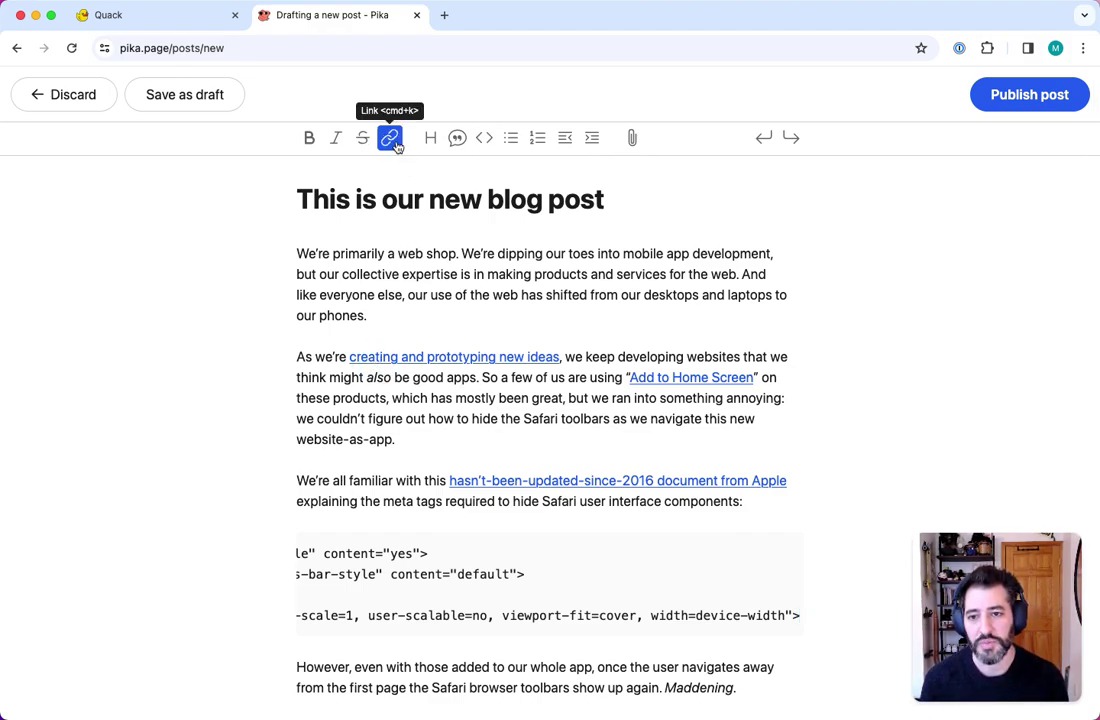
pyautogui.click(390, 137)
pyautogui.click(390, 137)
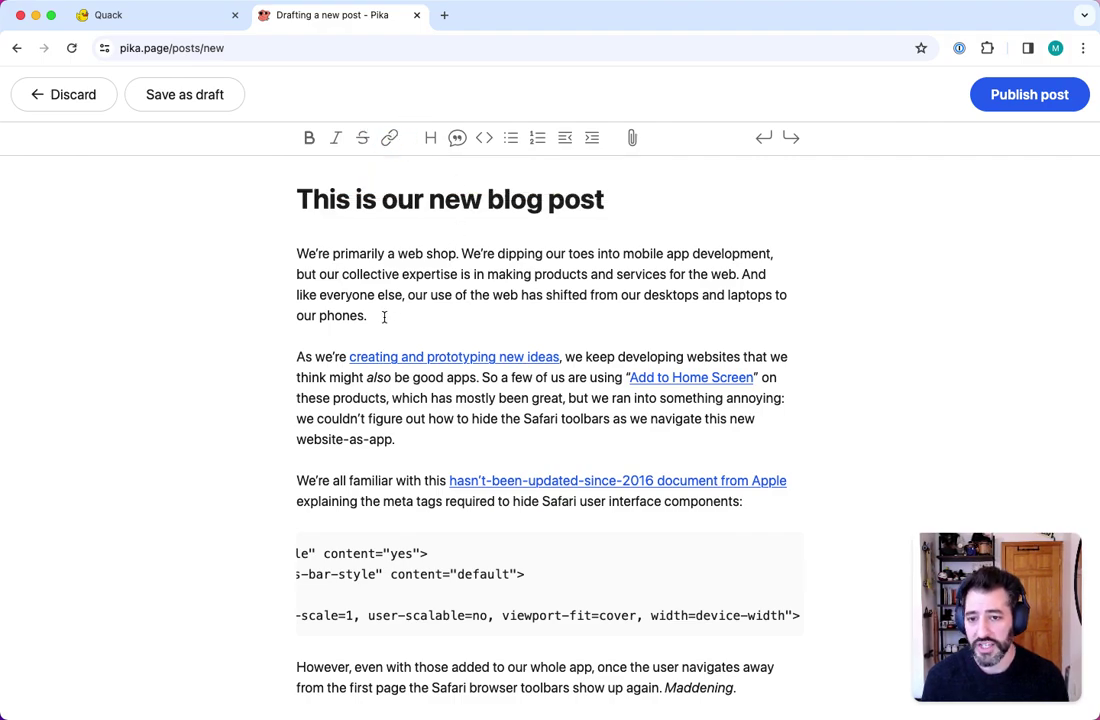
# Change the post title to "Web Manifest Files" and return to the post body
pyautogui.tripleClick(393, 200)
pyautogui.write('Web')
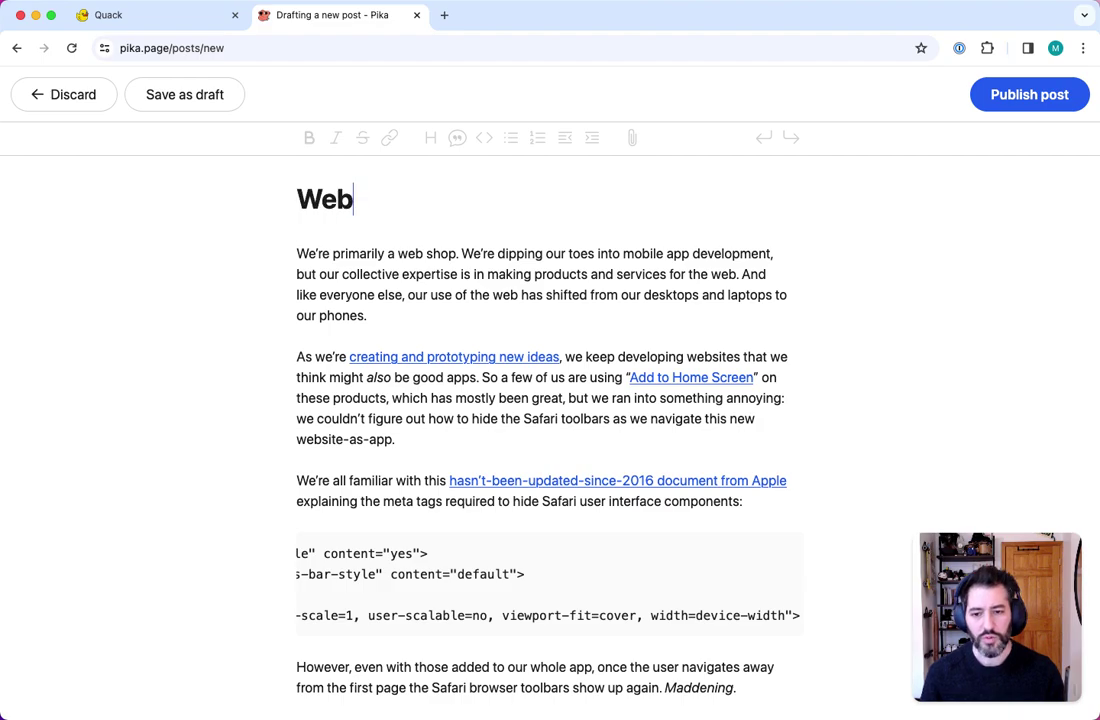
pyautogui.write(' Manifest Files')
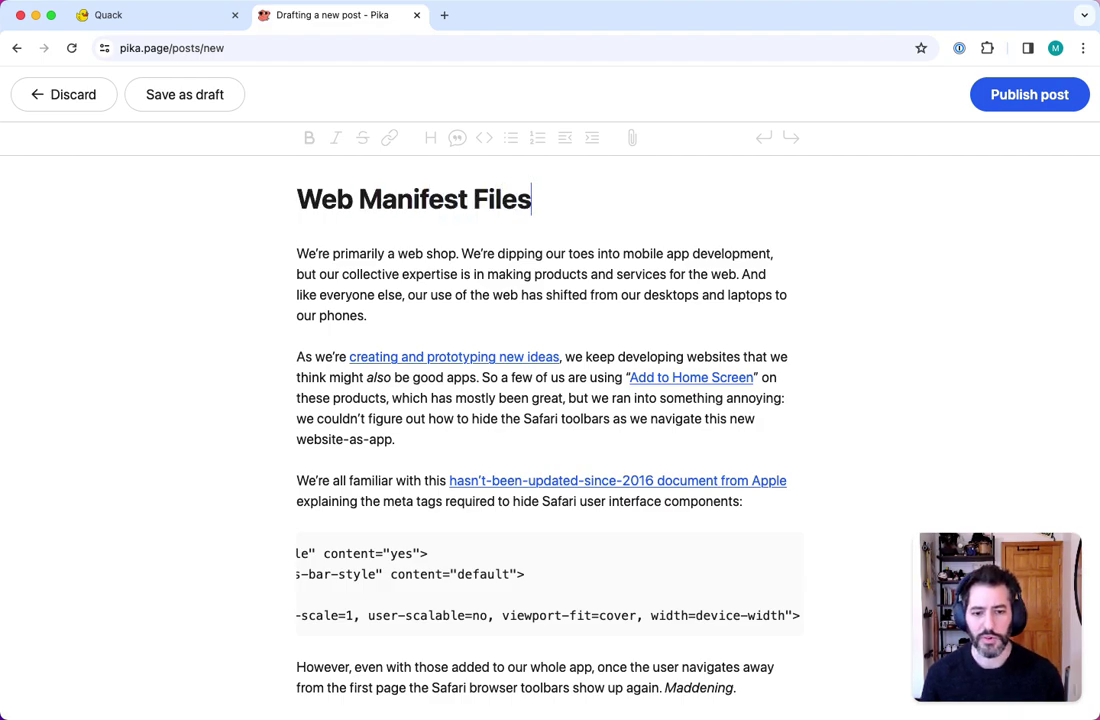
pyautogui.hscroll(-5, 481, 580)
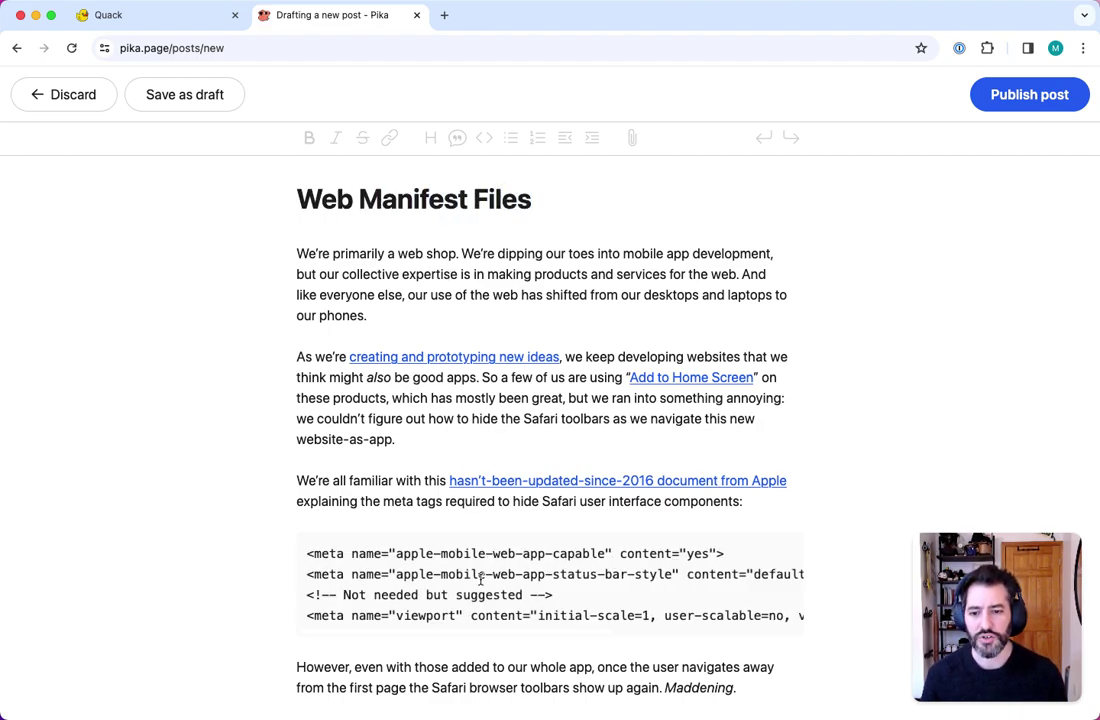
pyautogui.click(383, 314)
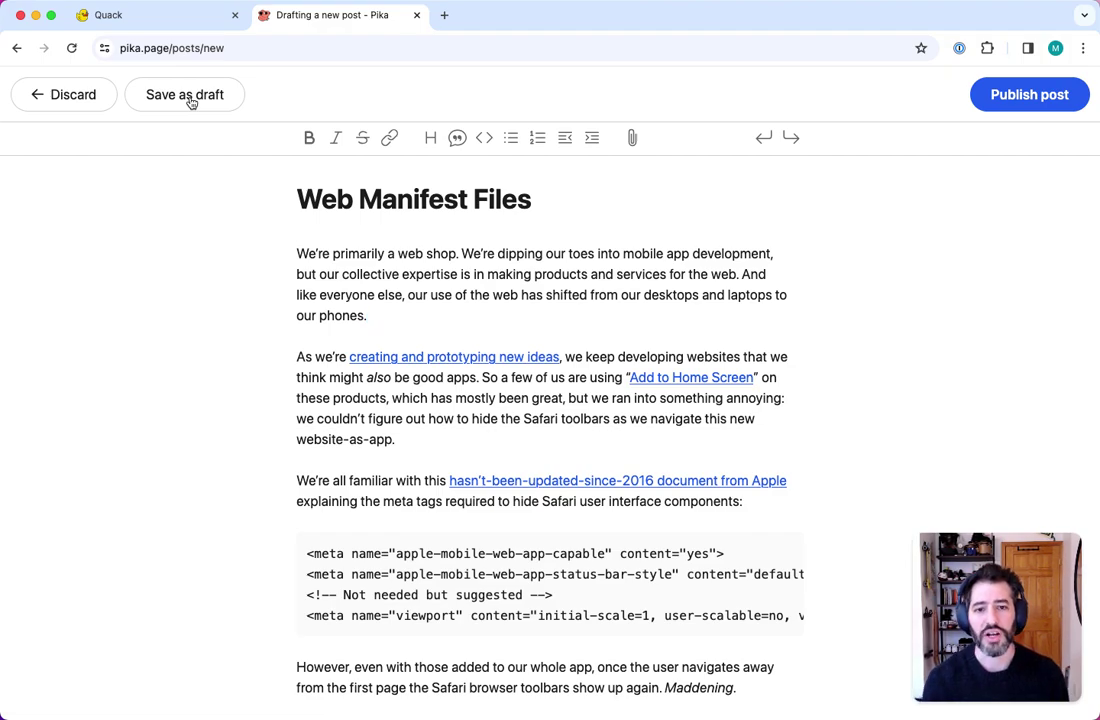
# Publish the "Web Manifest Files" post and copy its post link, closing the share message
pyautogui.click(995, 96)
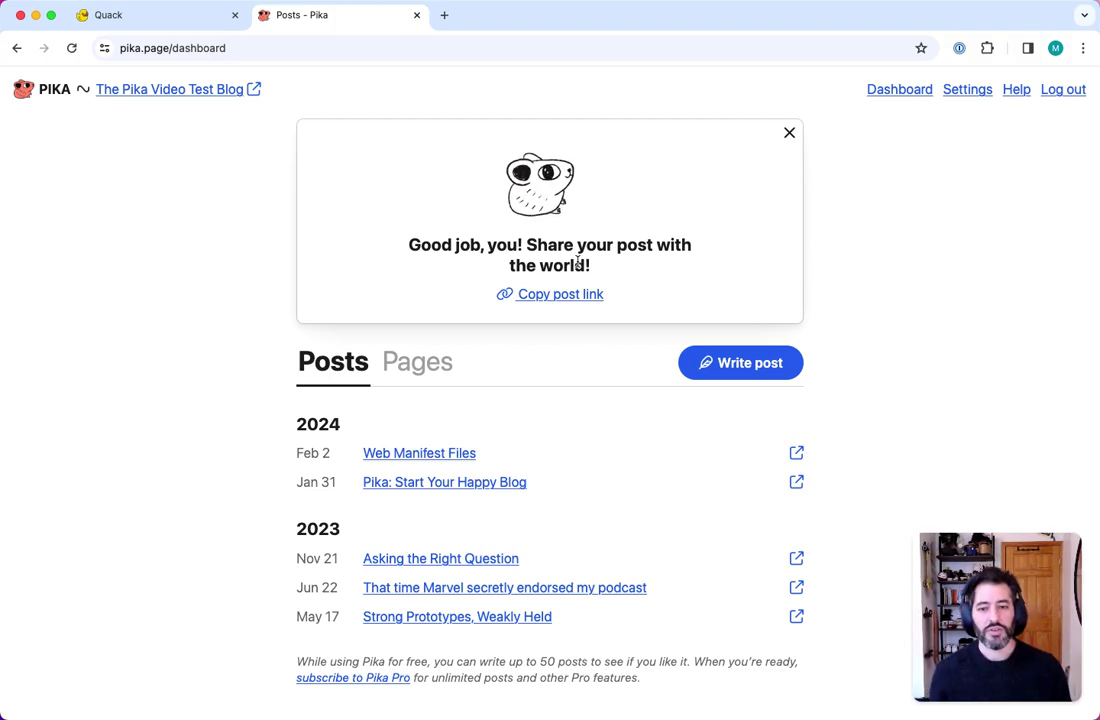
pyautogui.click(572, 294)
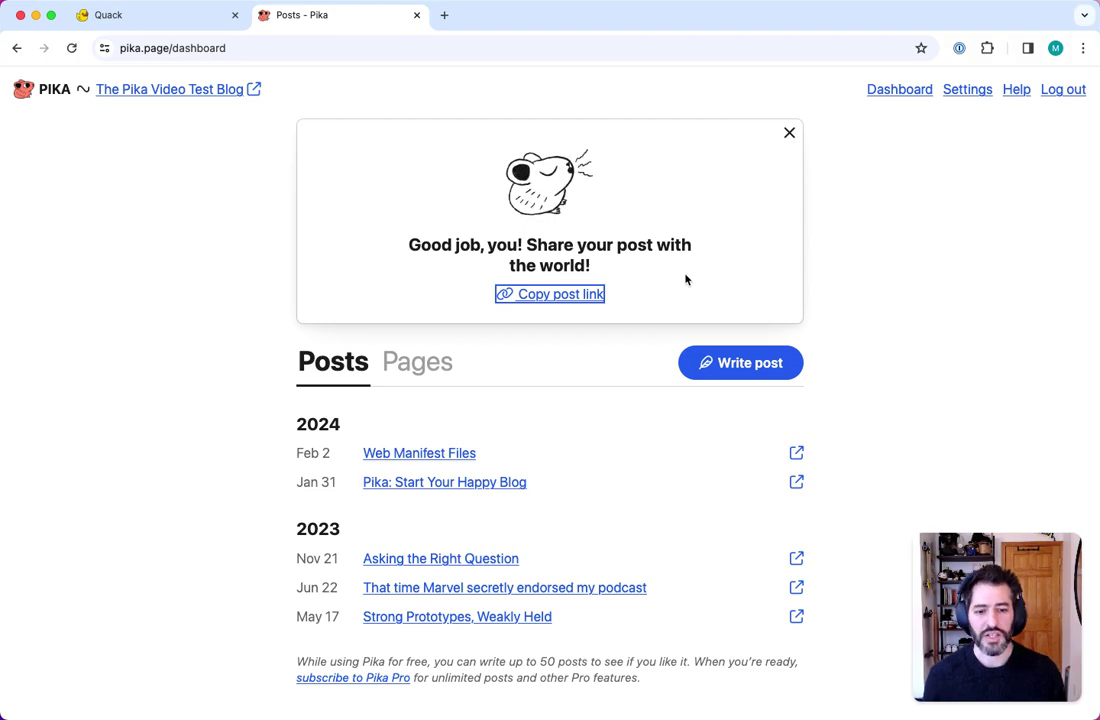
pyautogui.click(686, 279)
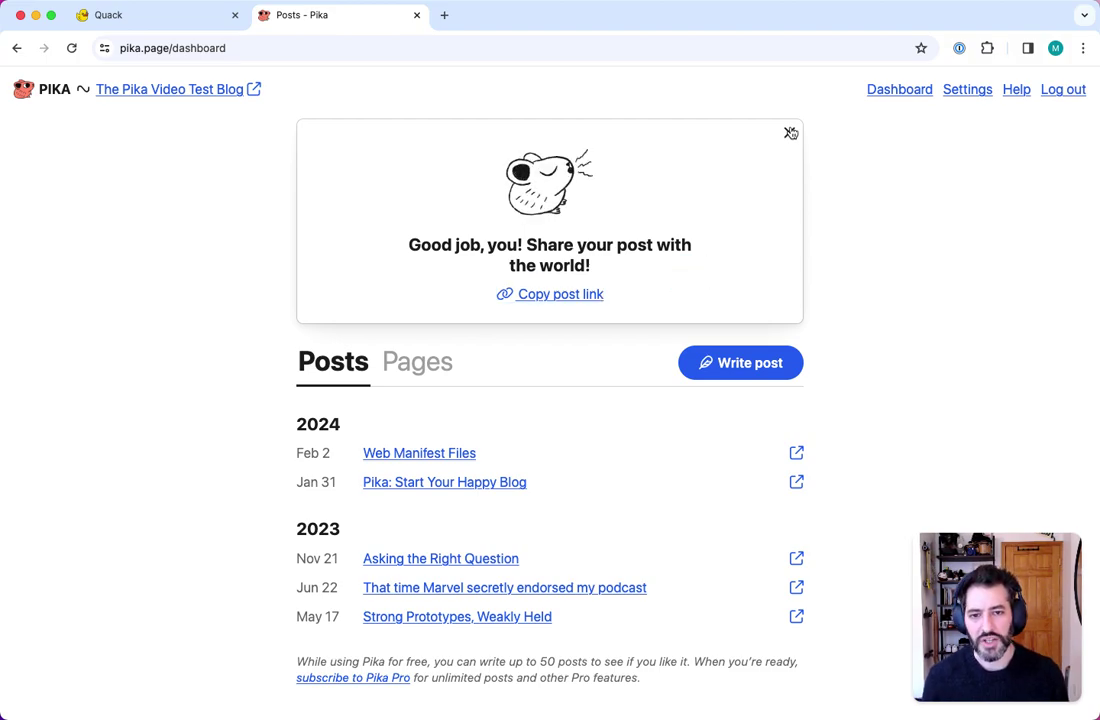
pyautogui.click(790, 133)
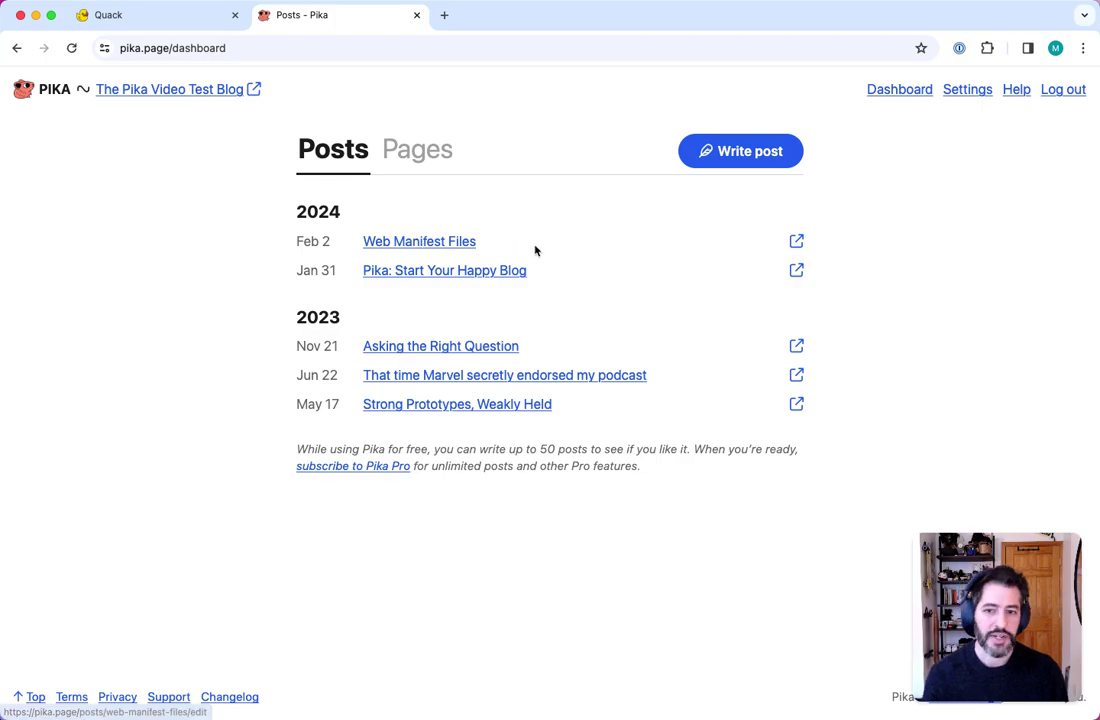
# View the published "Web Manifest Files" post on the live blog and return to the dashboard
pyautogui.click(797, 242)
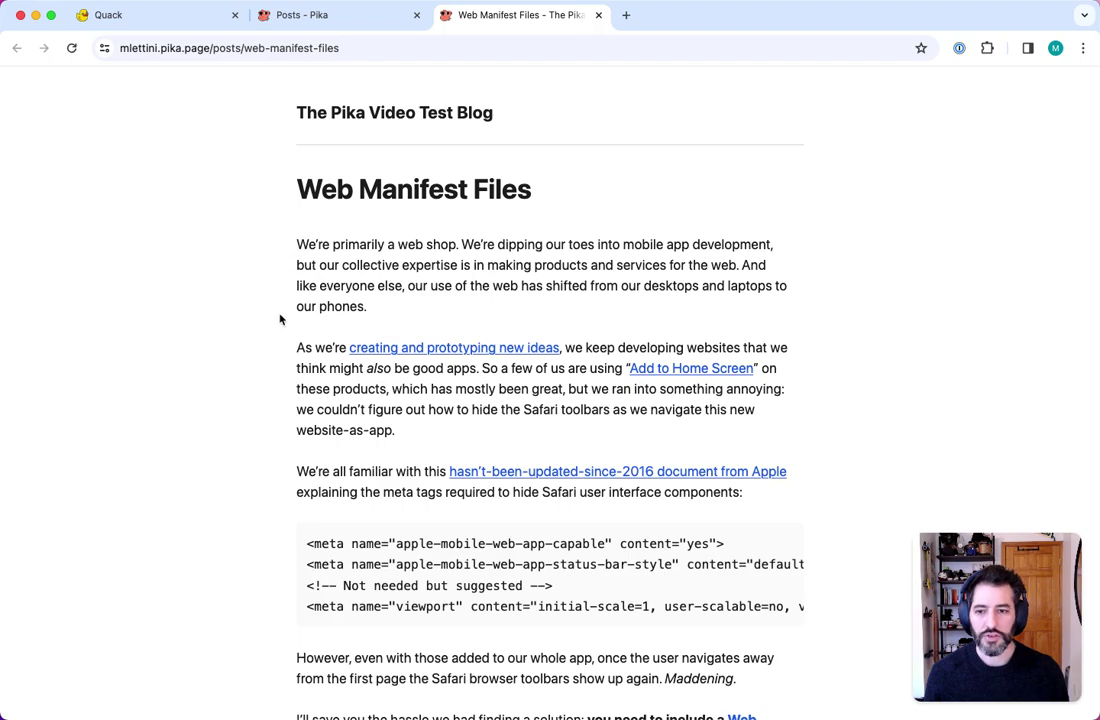
pyautogui.click(318, 16)
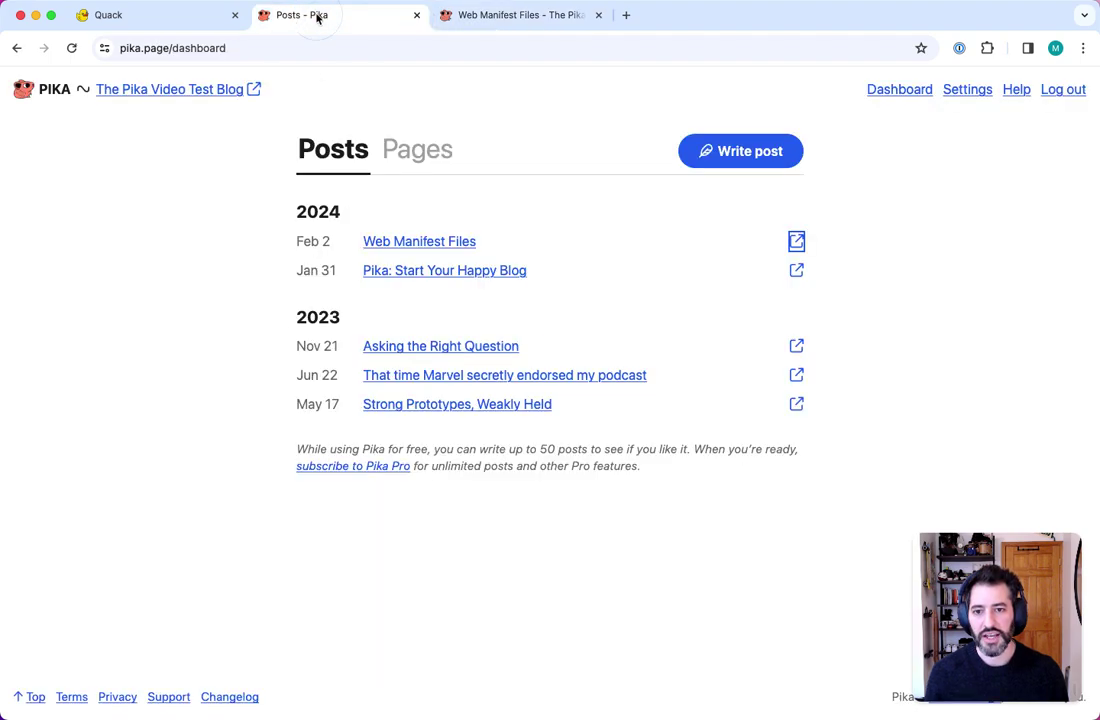
# Open the "Web Manifest Files" post for editing and look at its additional post options without changing anything
pyautogui.click(422, 249)
pyautogui.click(337, 359)
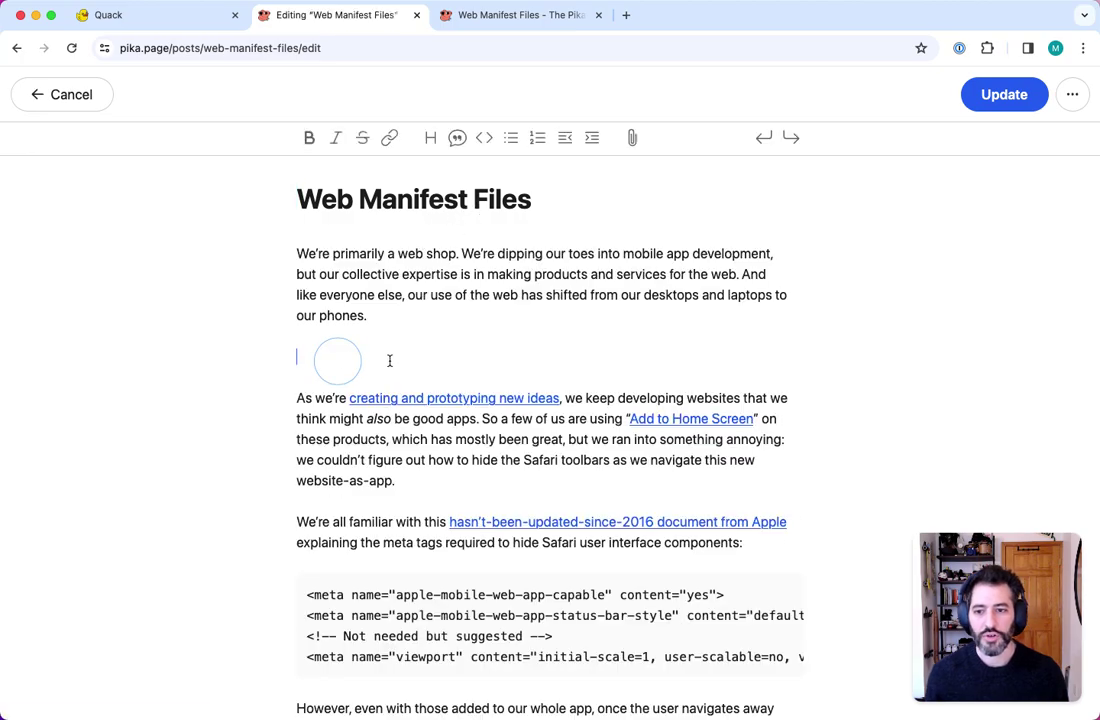
pyautogui.press('BackSpace')
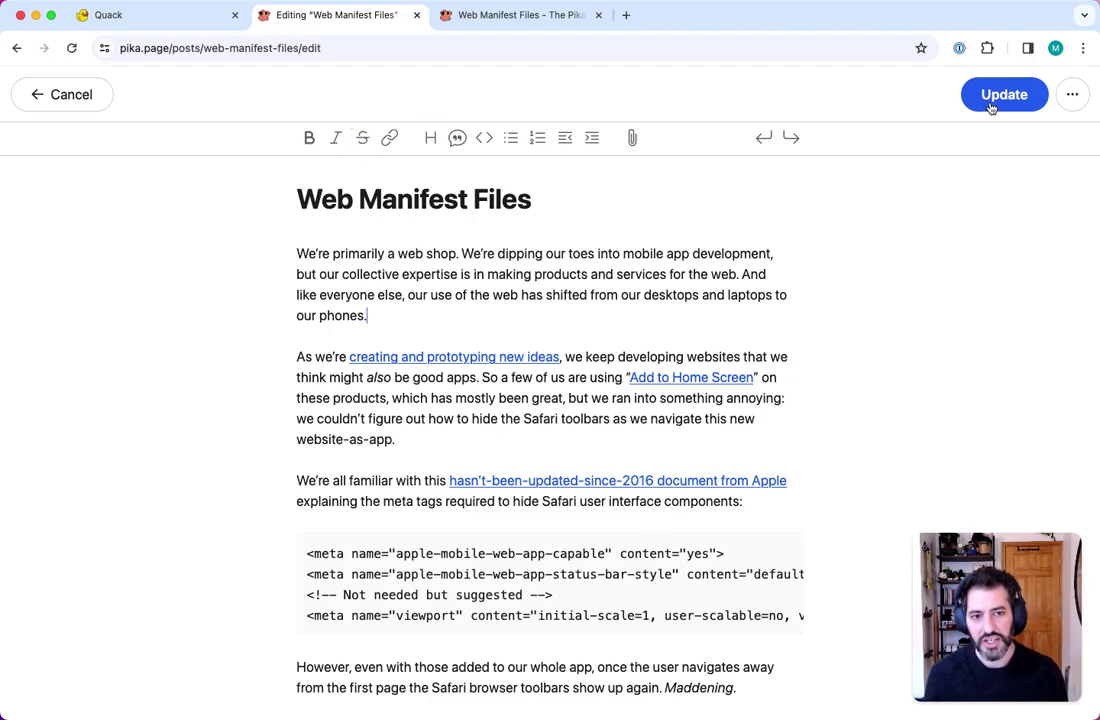
pyautogui.click(1071, 95)
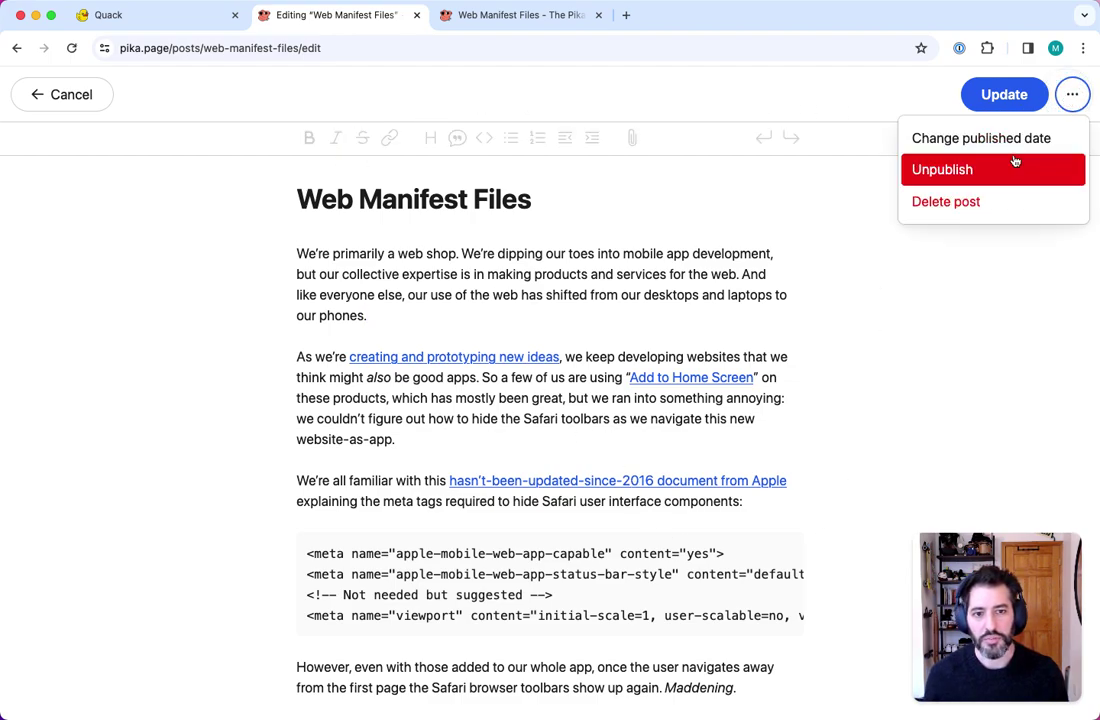
pyautogui.click(1070, 95)
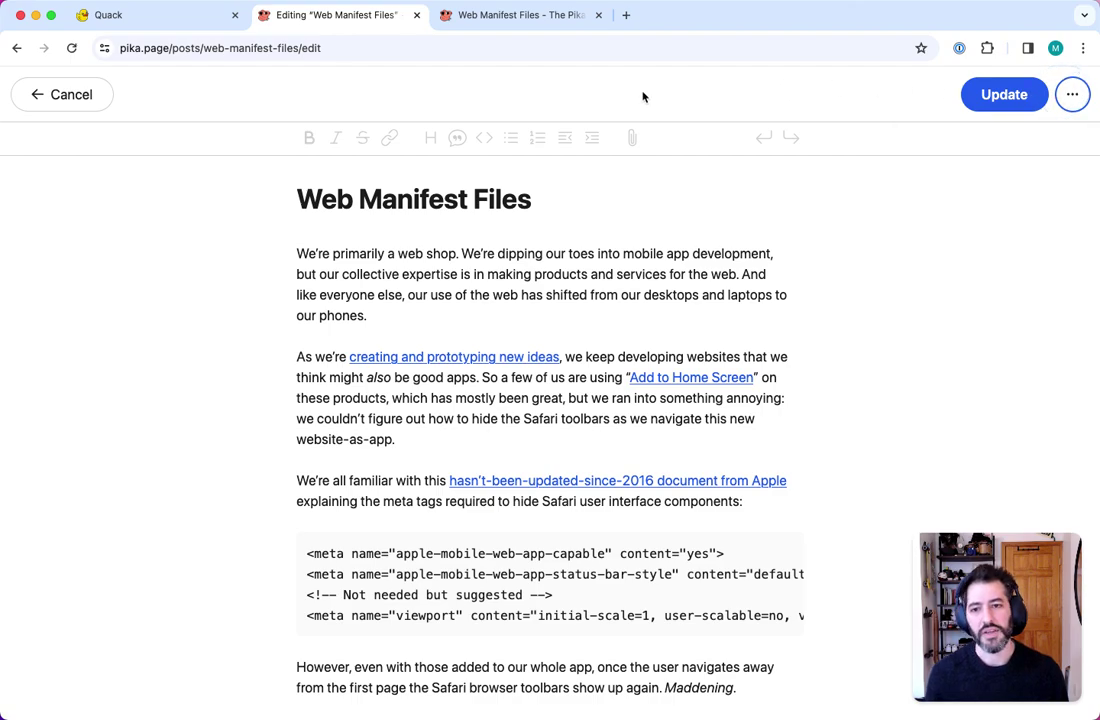
# Compare the live post with its editor, look at the blog's home page, and leave the post editor for the dashboard
pyautogui.click(519, 16)
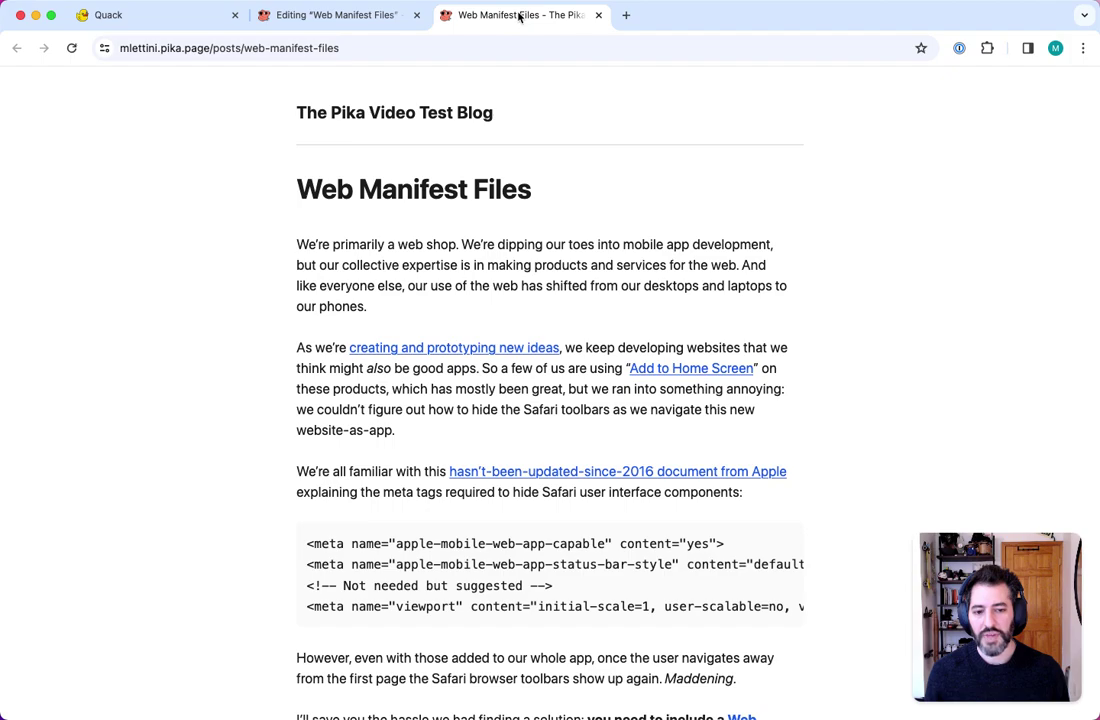
pyautogui.click(381, 17)
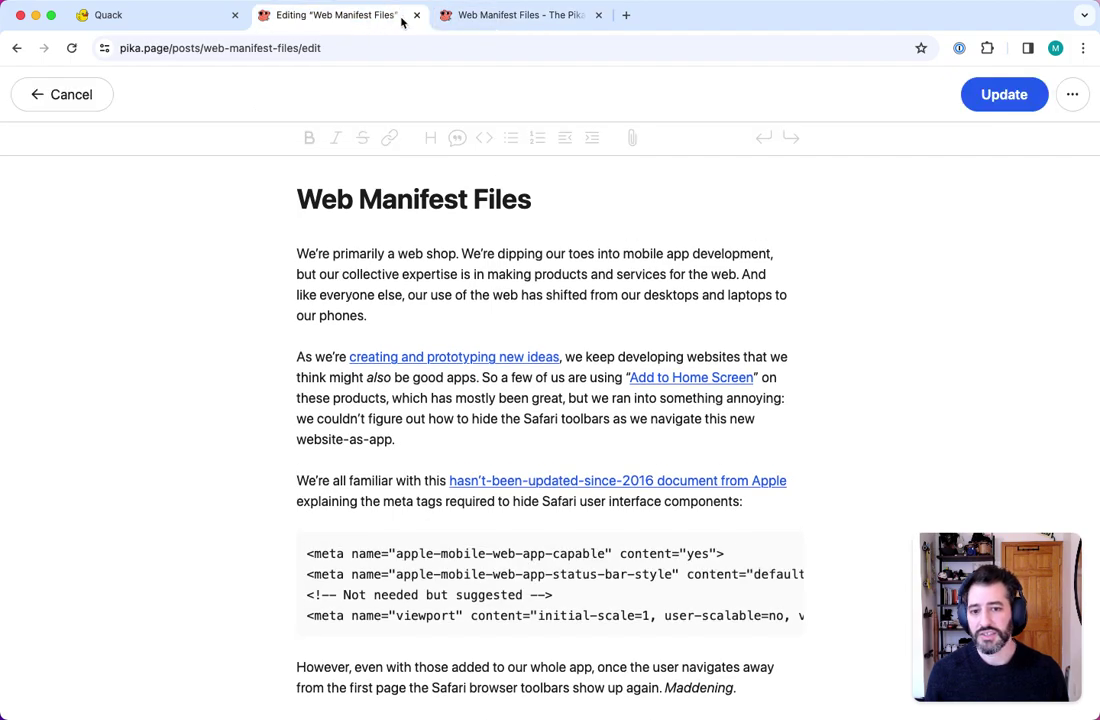
pyautogui.click(570, 17)
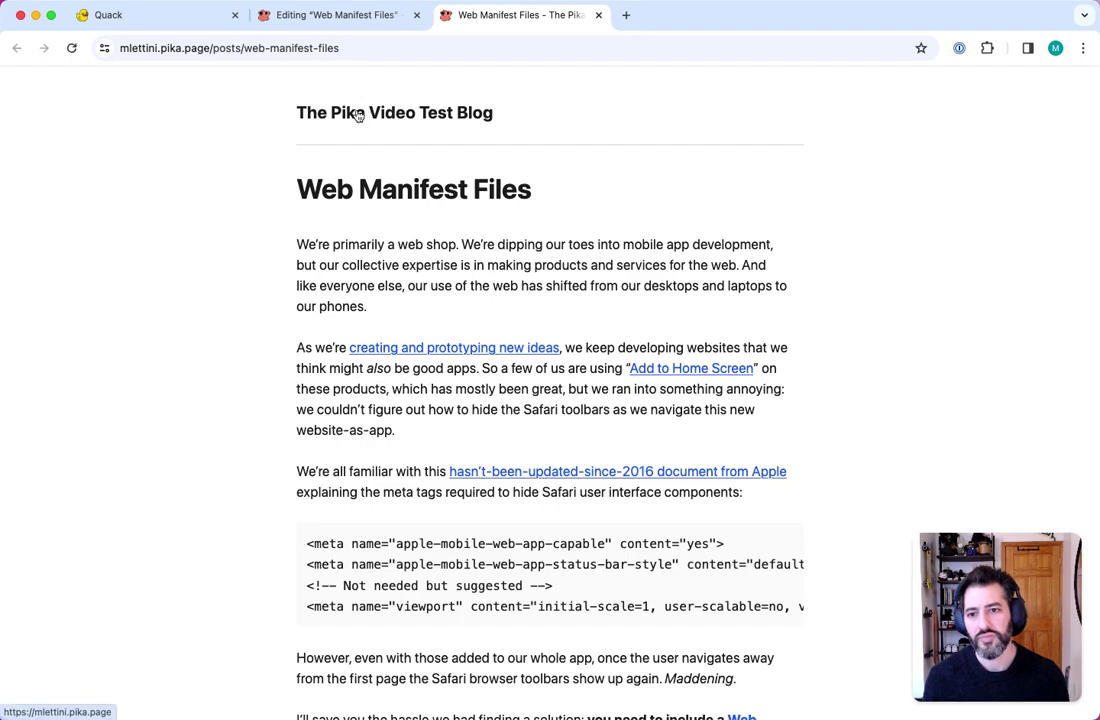
pyautogui.click(413, 115)
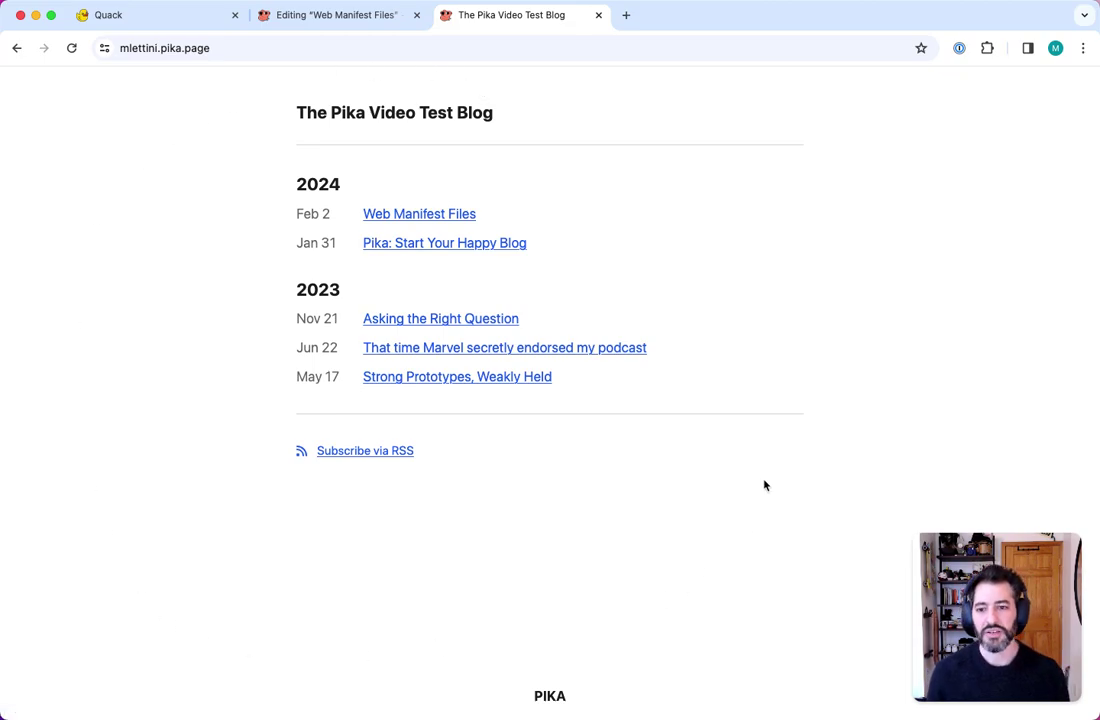
pyautogui.click(331, 14)
pyautogui.click(76, 91)
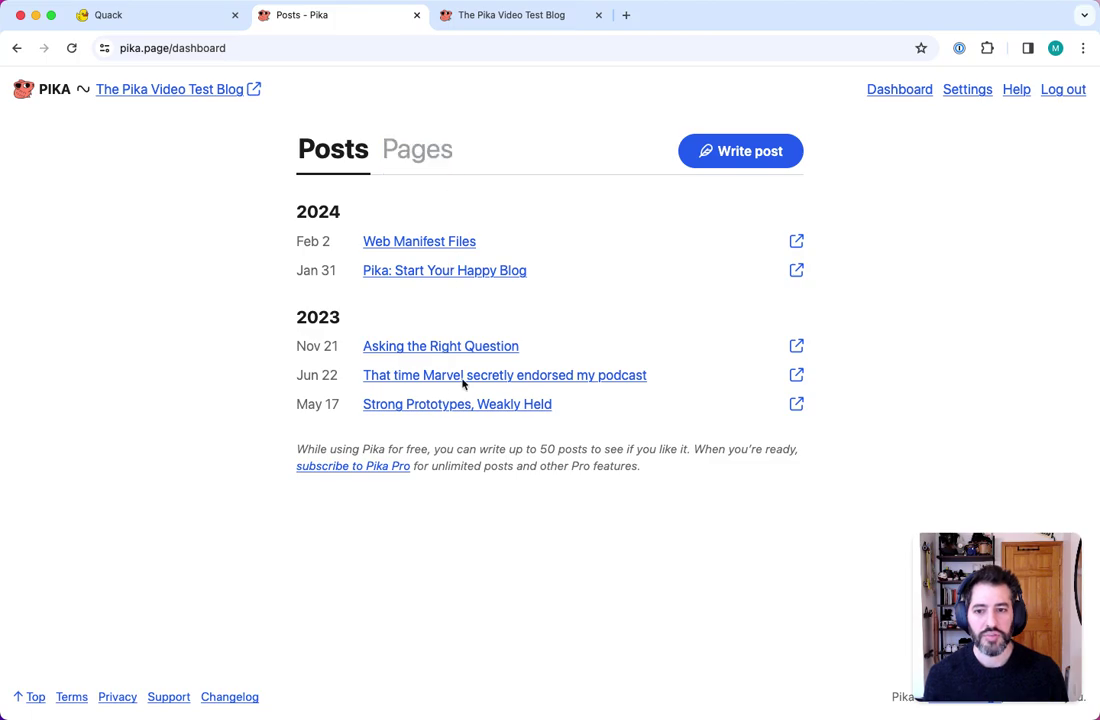
# Compare the public blog's post list with the dashboard's, discarding an empty new post along the way
pyautogui.click(498, 12)
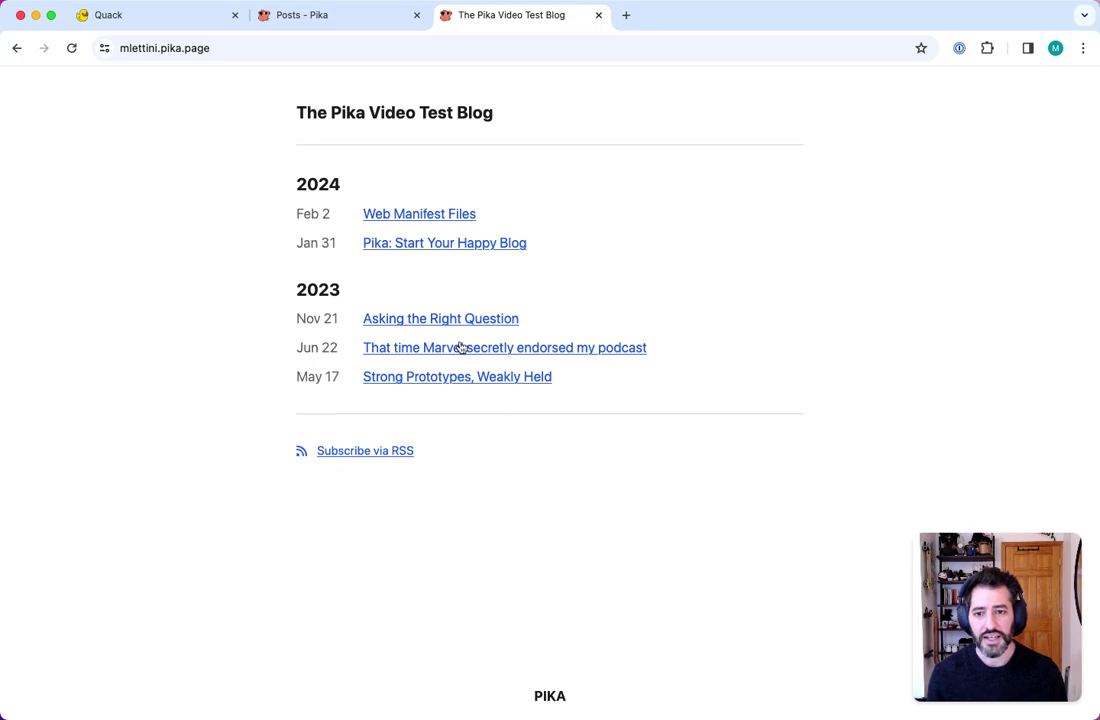
pyautogui.click(357, 27)
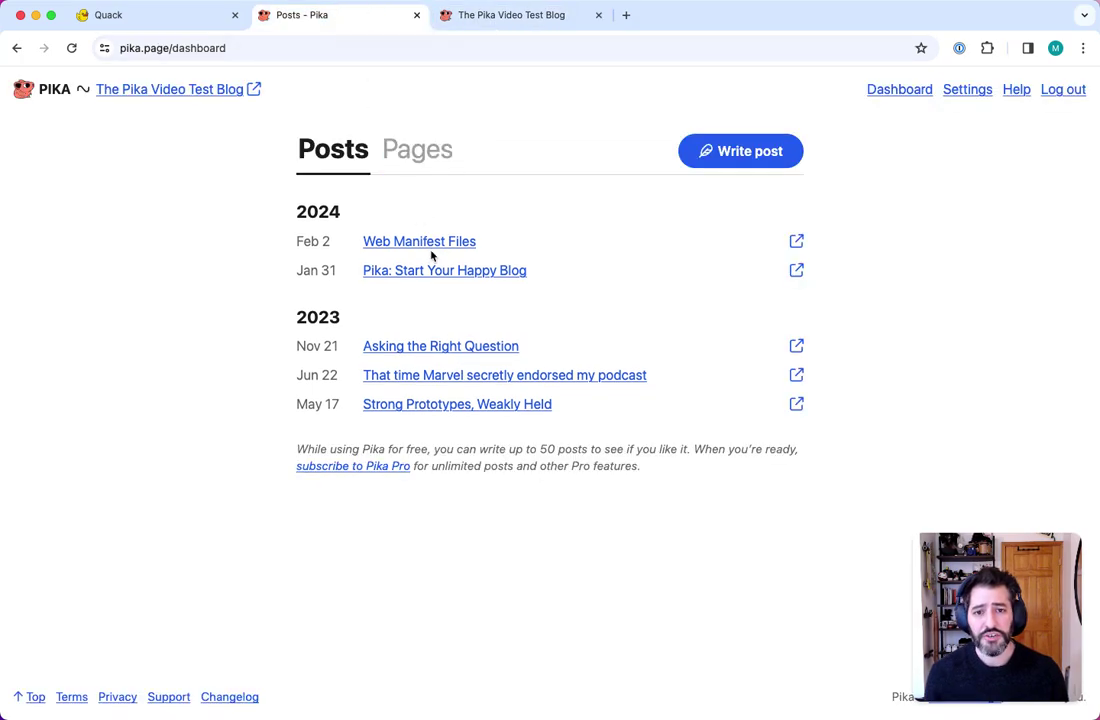
pyautogui.click(761, 157)
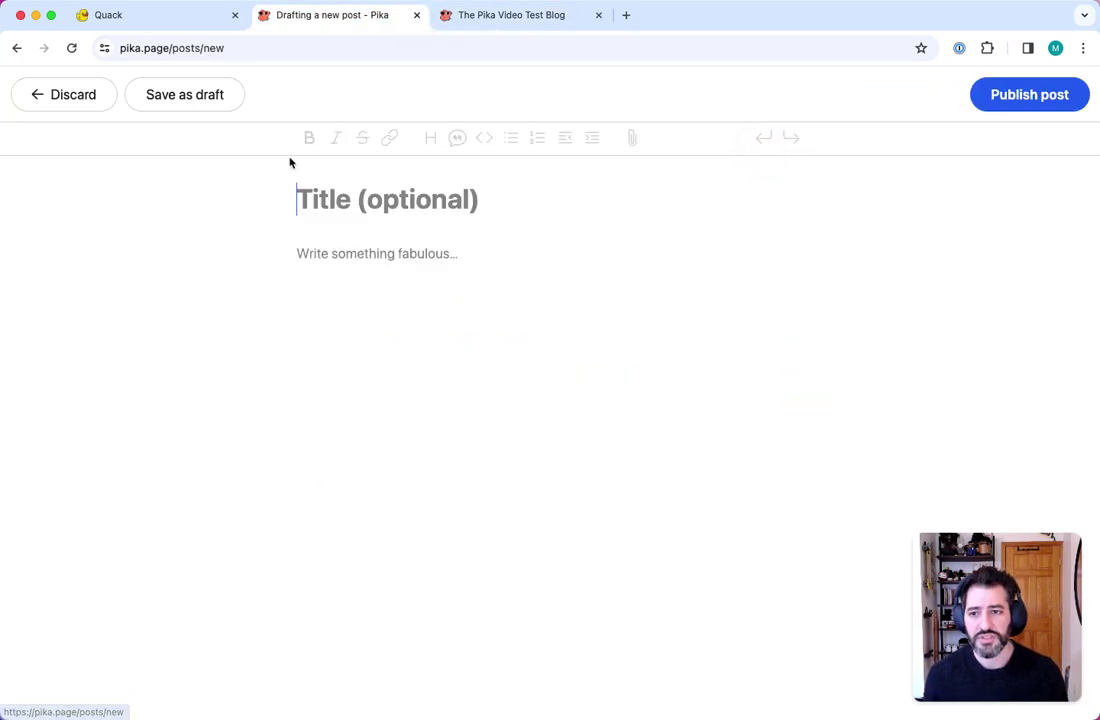
pyautogui.click(30, 93)
pyautogui.click(573, 15)
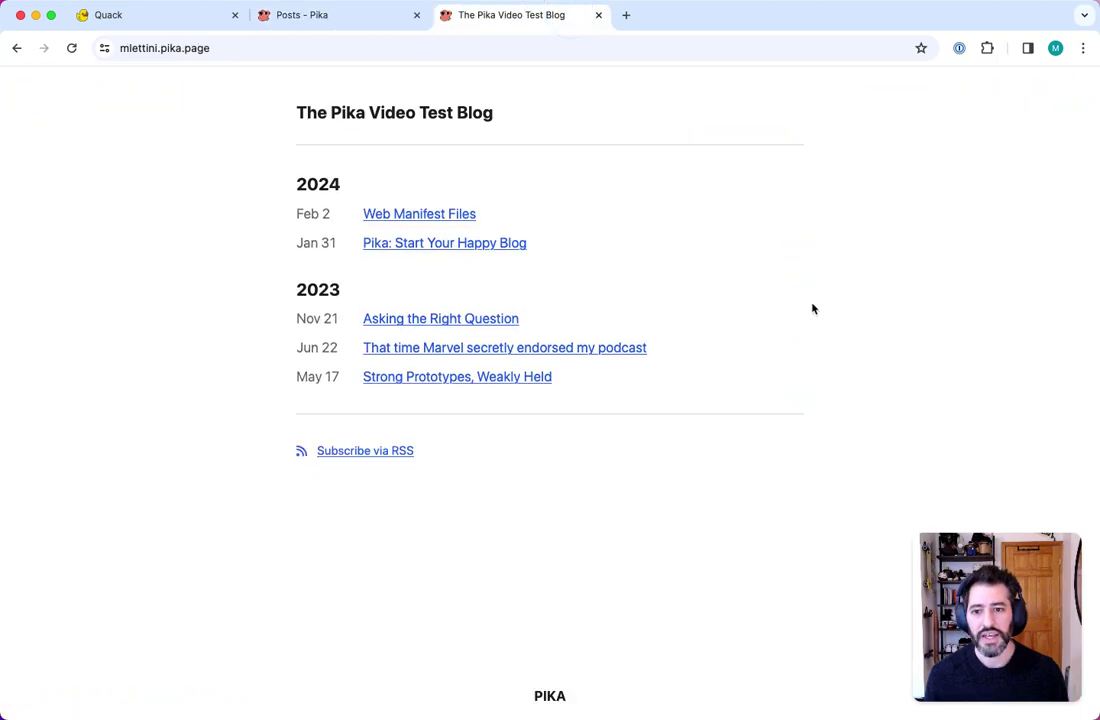
# Return to the dashboard and start a new standalone page titled "About"
pyautogui.click(302, 20)
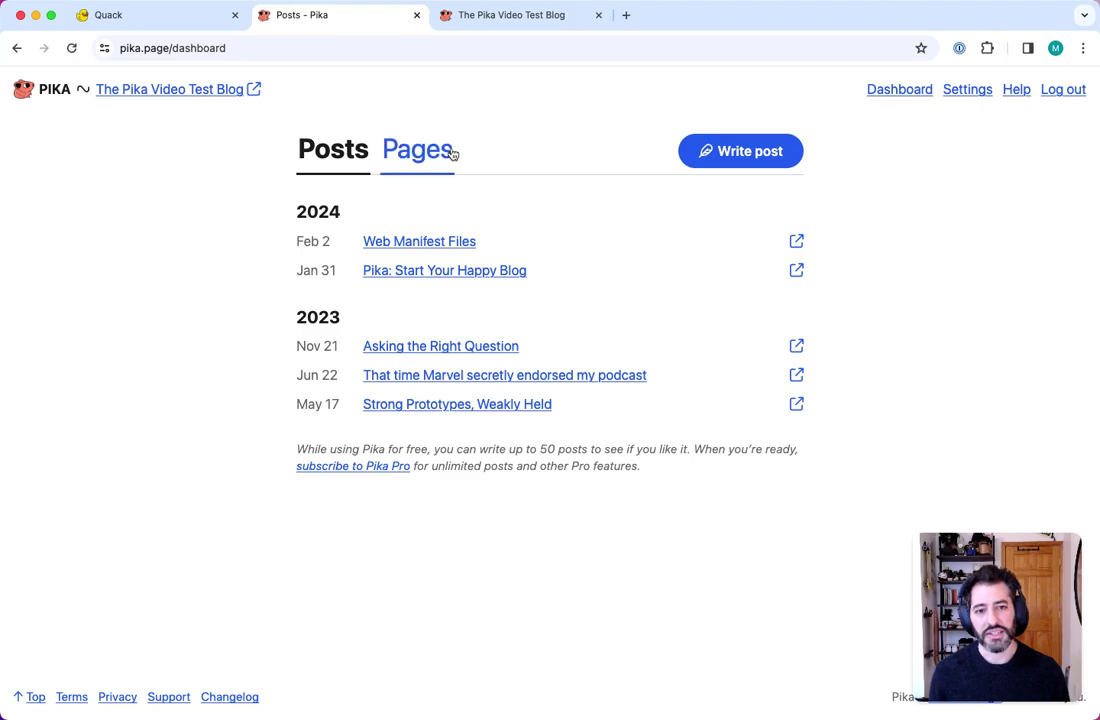
pyautogui.click(392, 155)
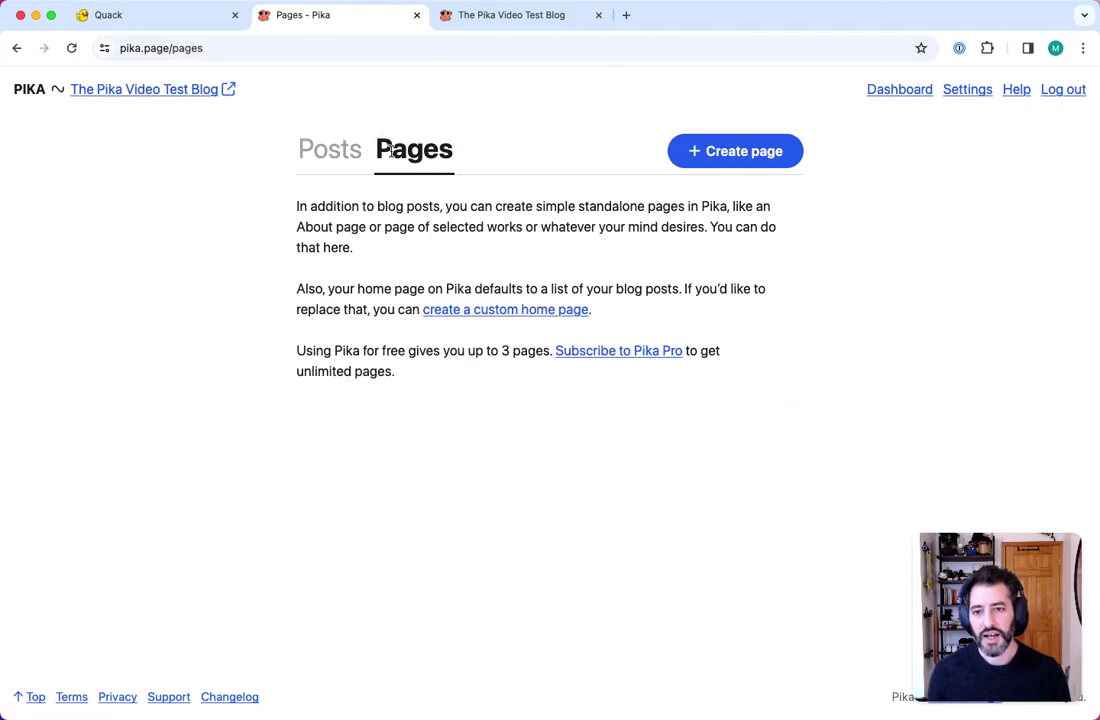
pyautogui.click(331, 149)
pyautogui.click(415, 149)
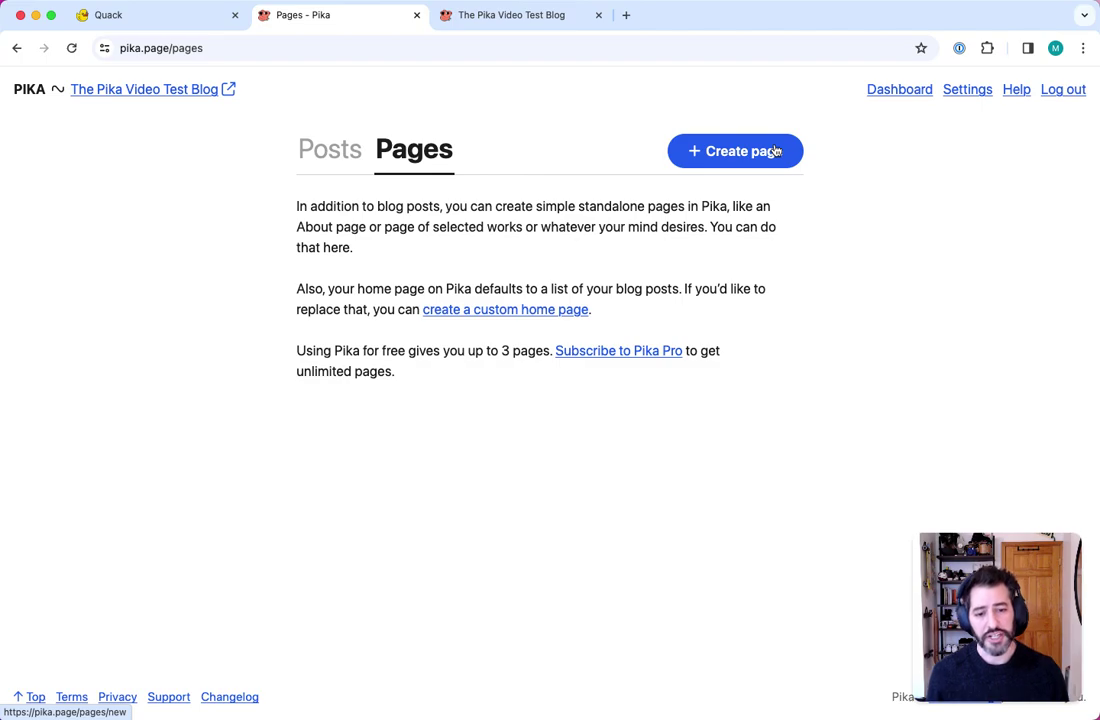
pyautogui.click(775, 151)
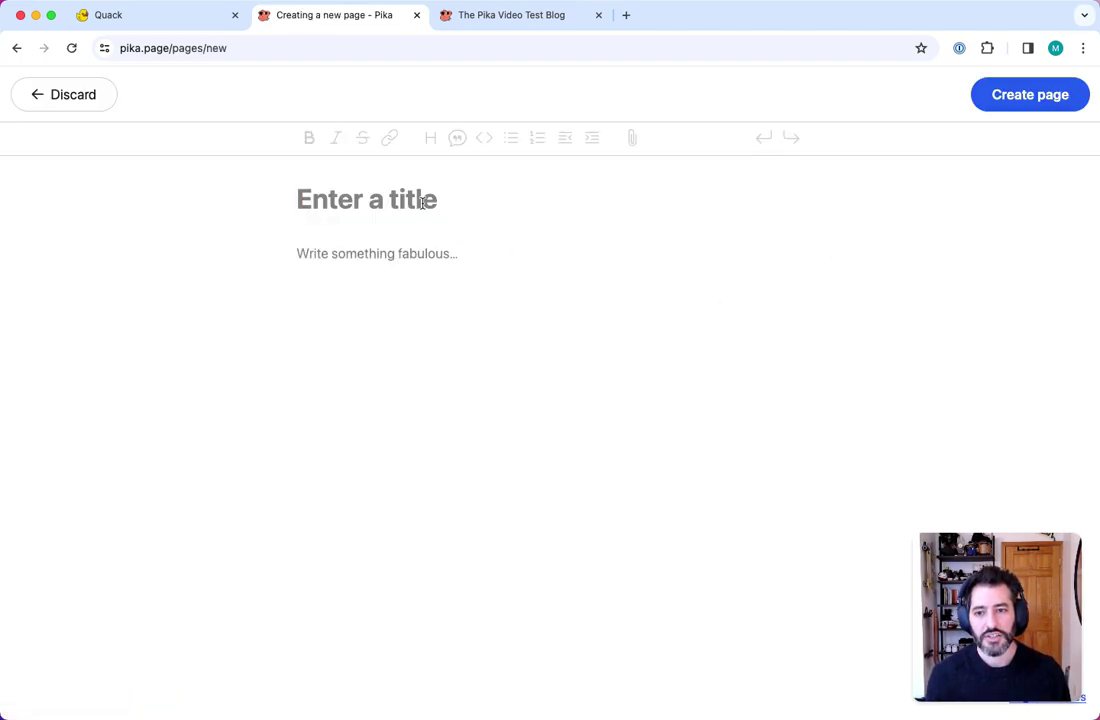
pyautogui.write('About')
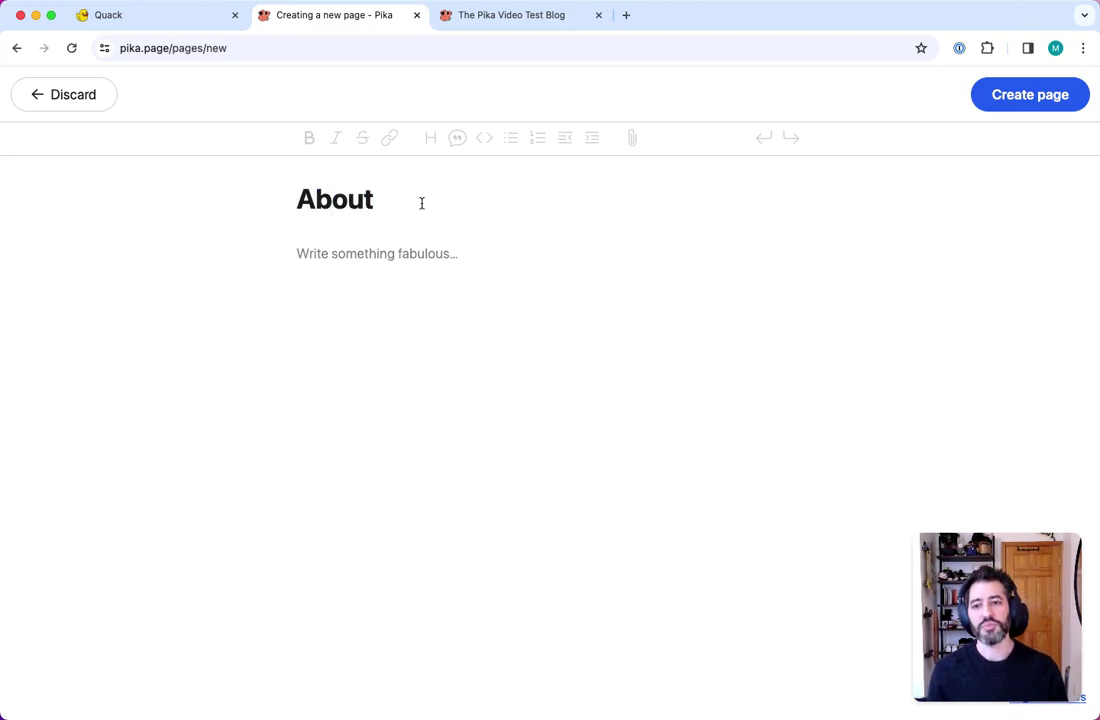
# Write "Hi I'm", the author's first name, and "and I make sometimes make videos for our products." as the About text, and create the page
pyautogui.click(388, 248)
pyautogui.write('Hi I')
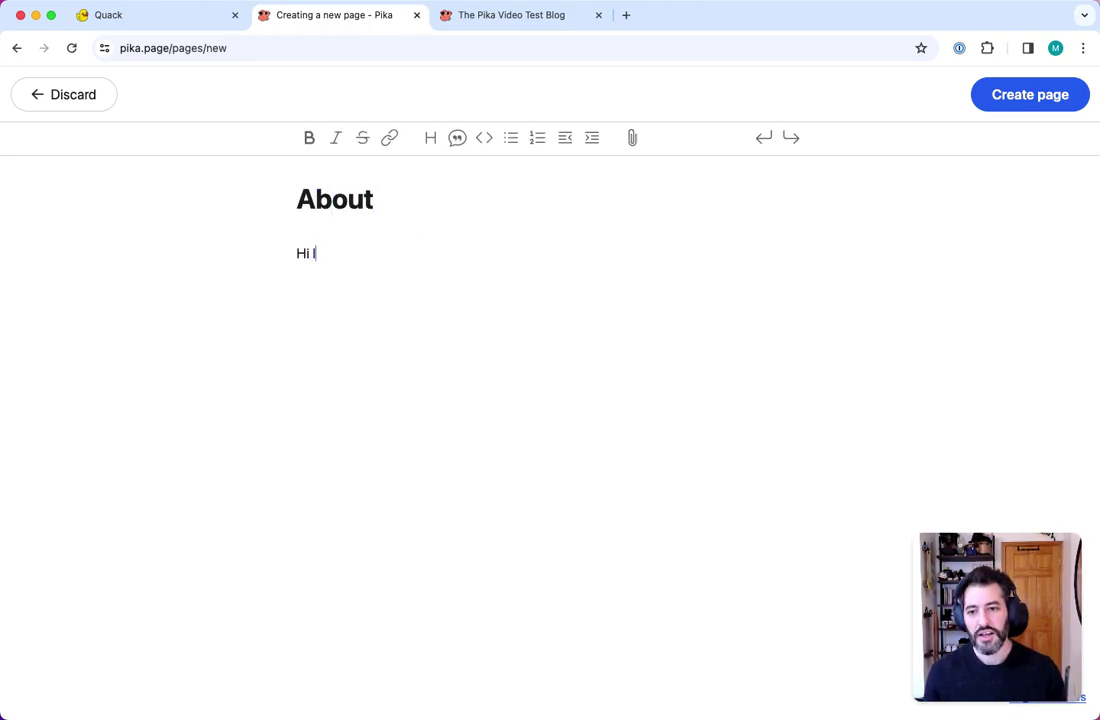
pyautogui.write("'m Matthew, and I")
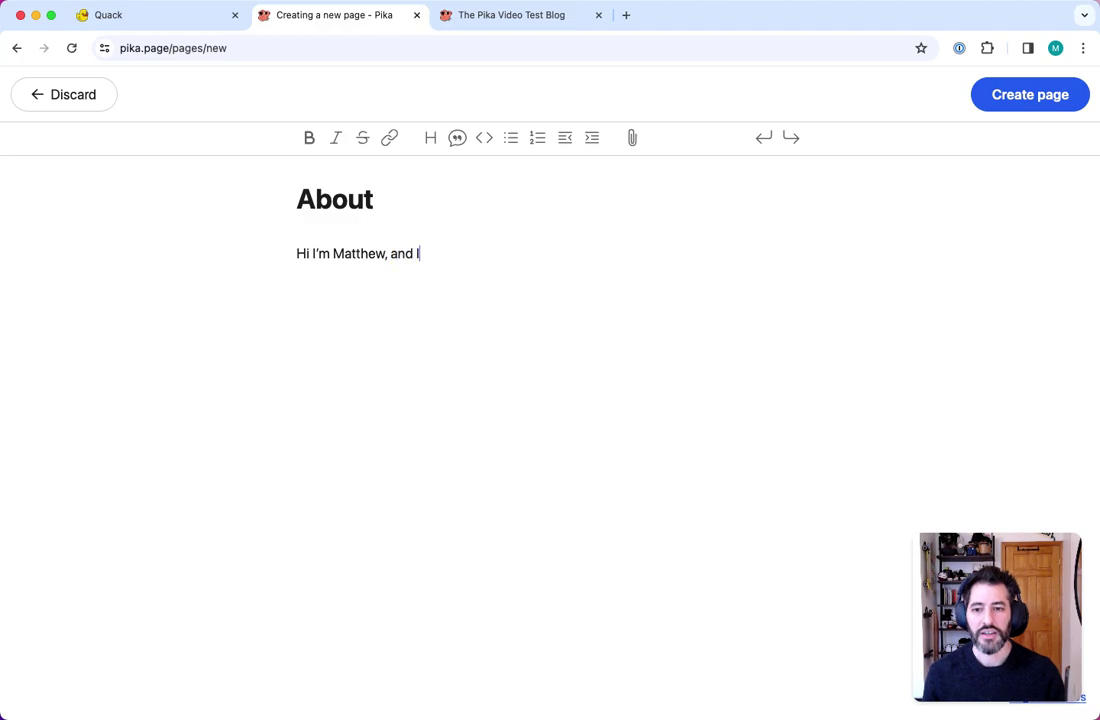
pyautogui.write(' make someti')
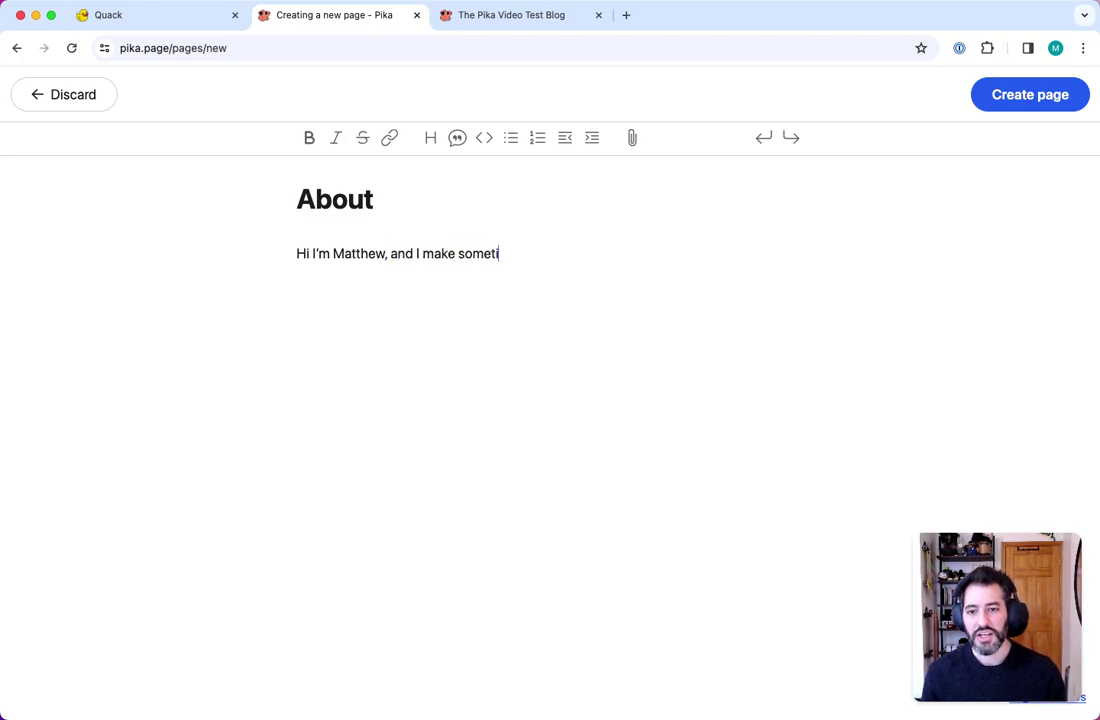
pyautogui.write('mes make videos for m')
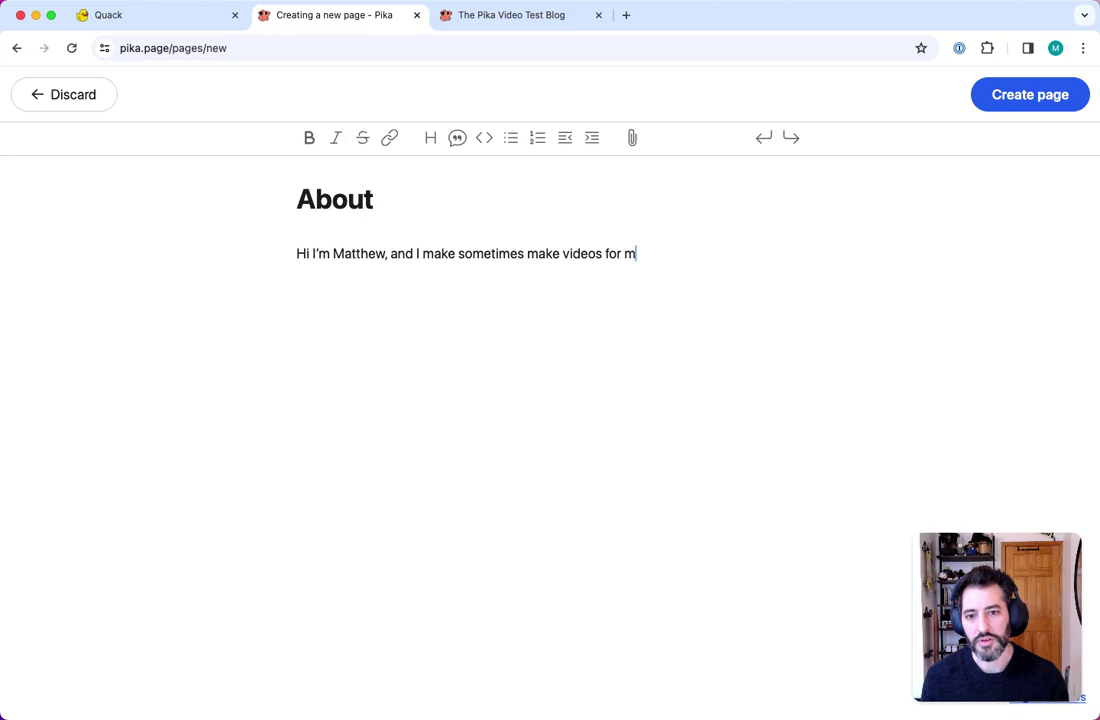
pyautogui.press('BackSpace')
pyautogui.write('our products.')
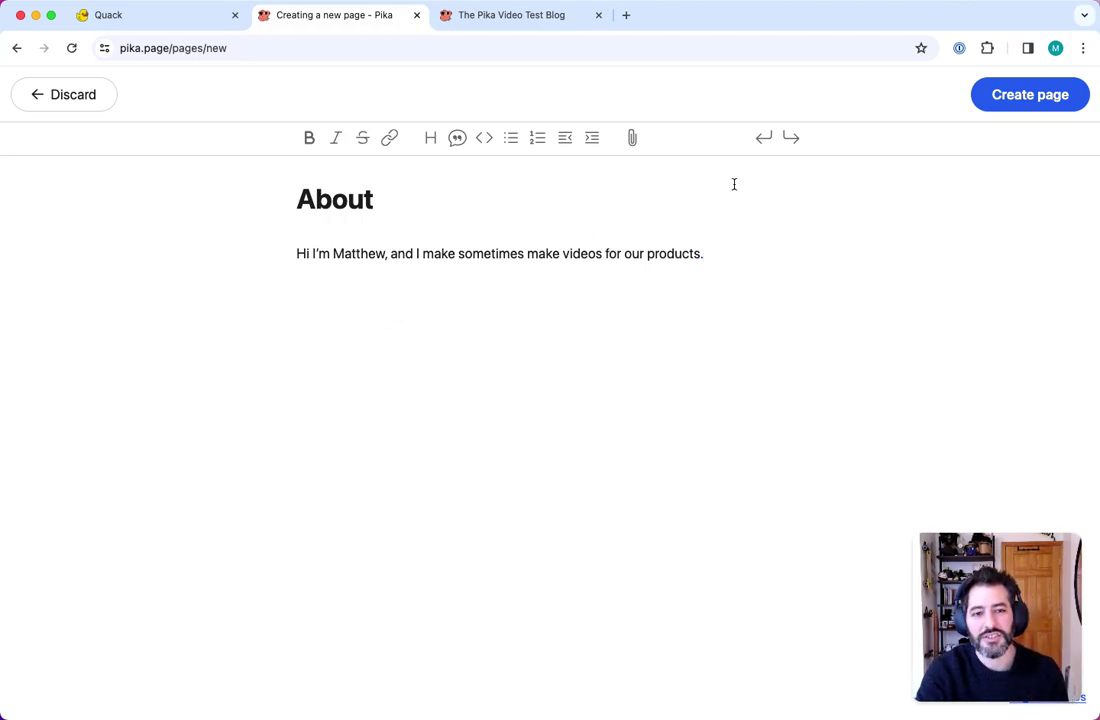
pyautogui.click(1020, 107)
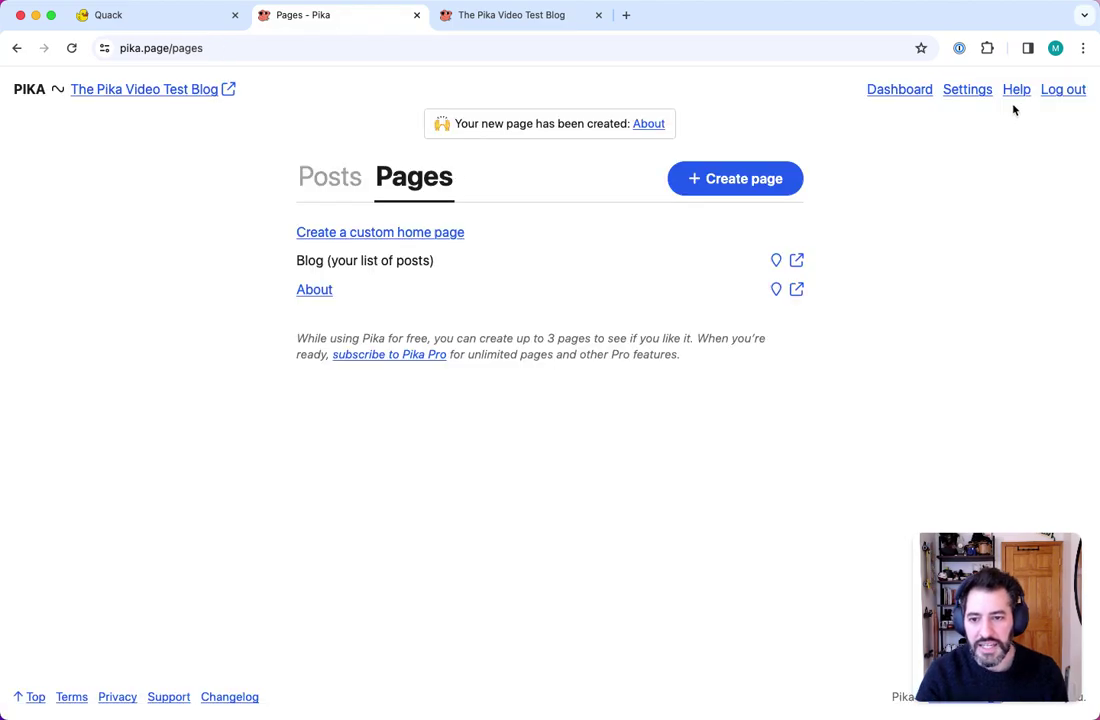
# Create a page titled "Contact" with the text "Contact me at" followed by the contact e-mail address
pyautogui.click(748, 178)
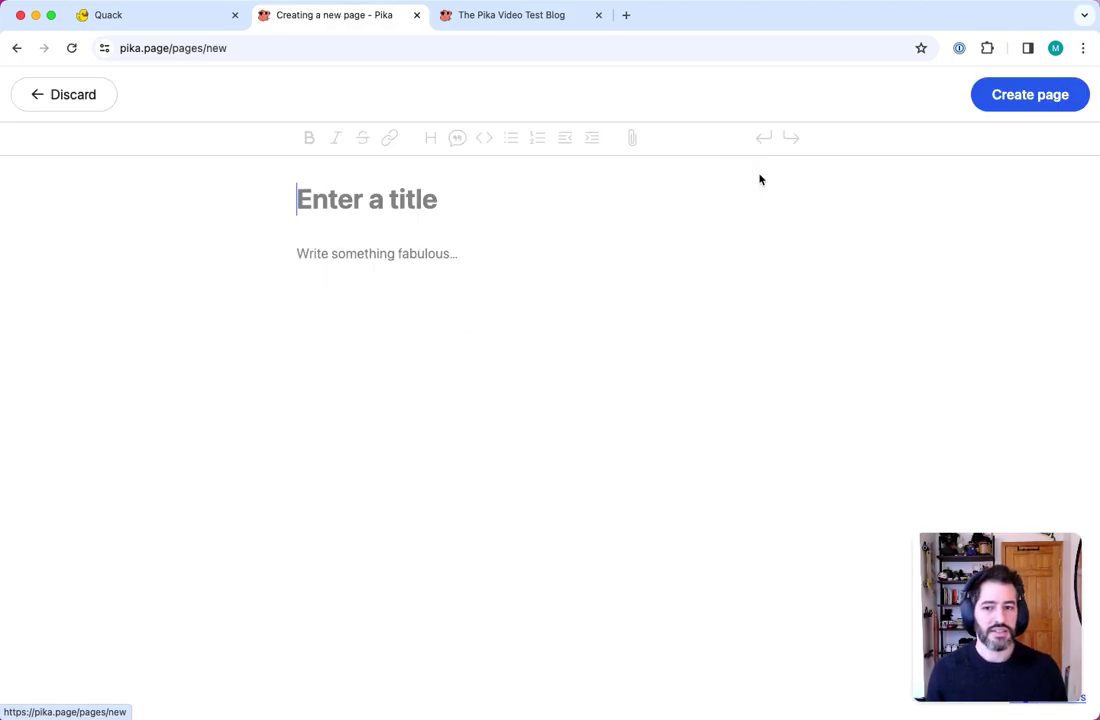
pyautogui.write('Contact')
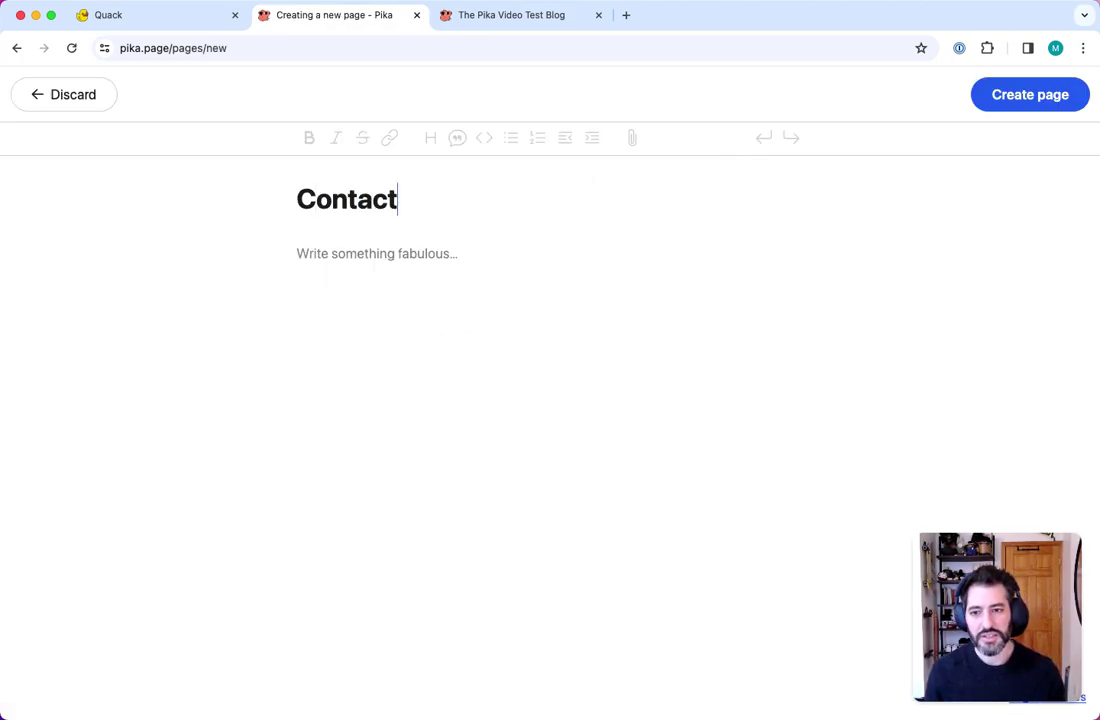
pyautogui.press('Return')
pyautogui.write('Contact me at ')
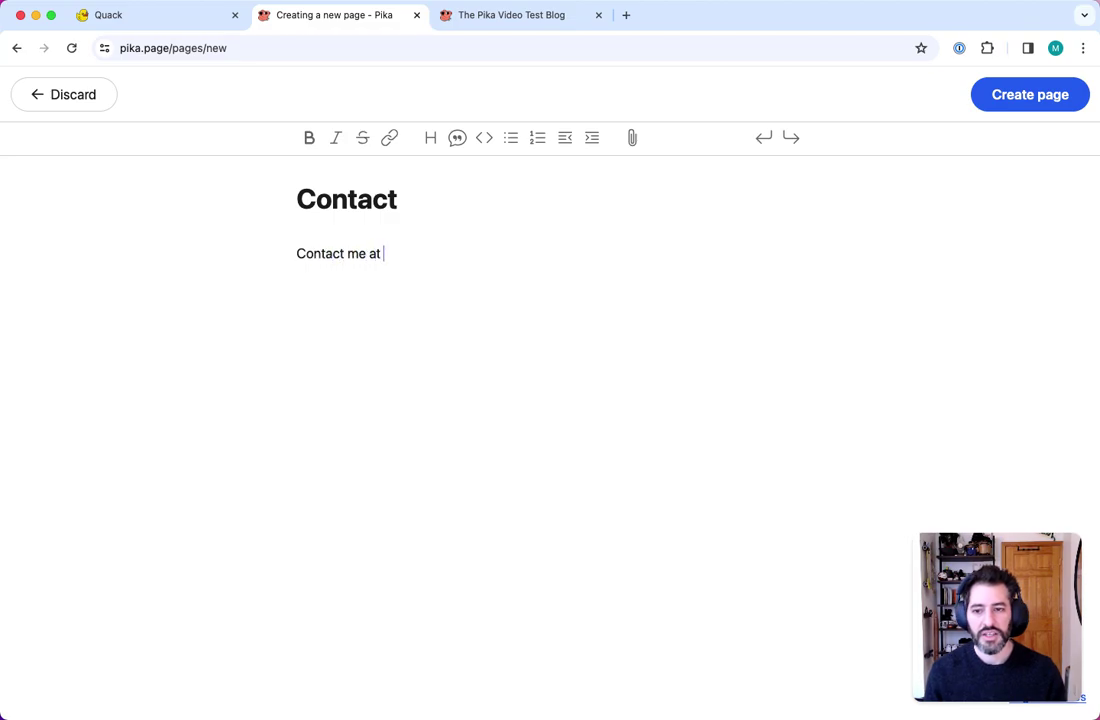
pyautogui.write('someemail@')
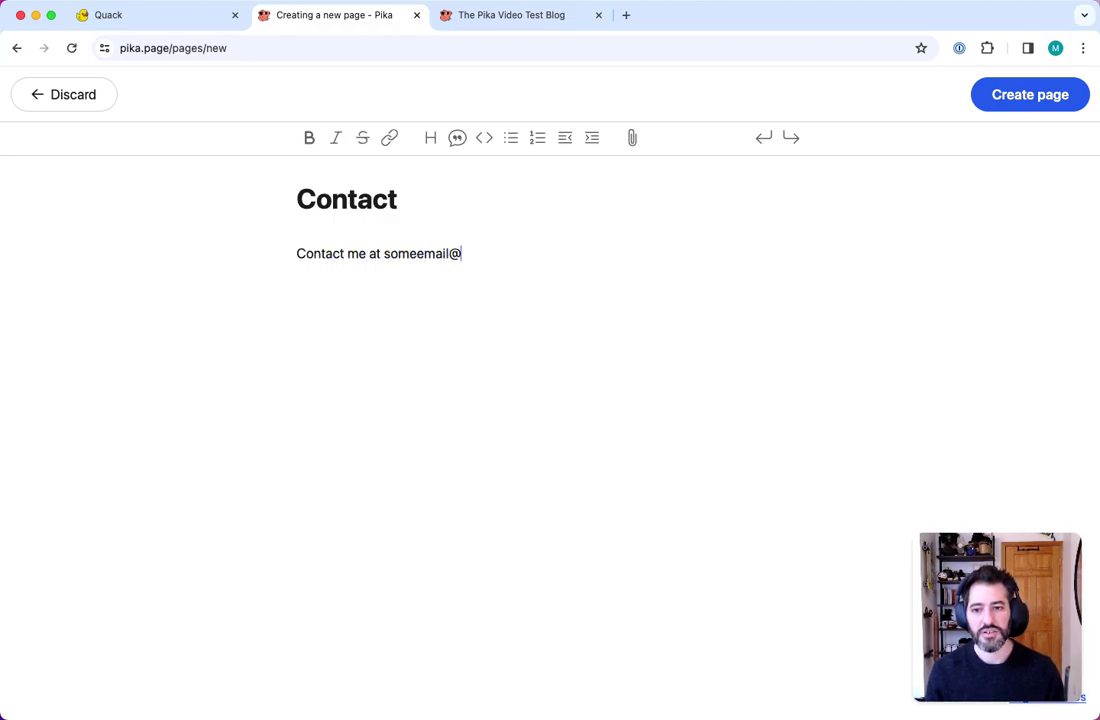
pyautogui.write('someemail.com')
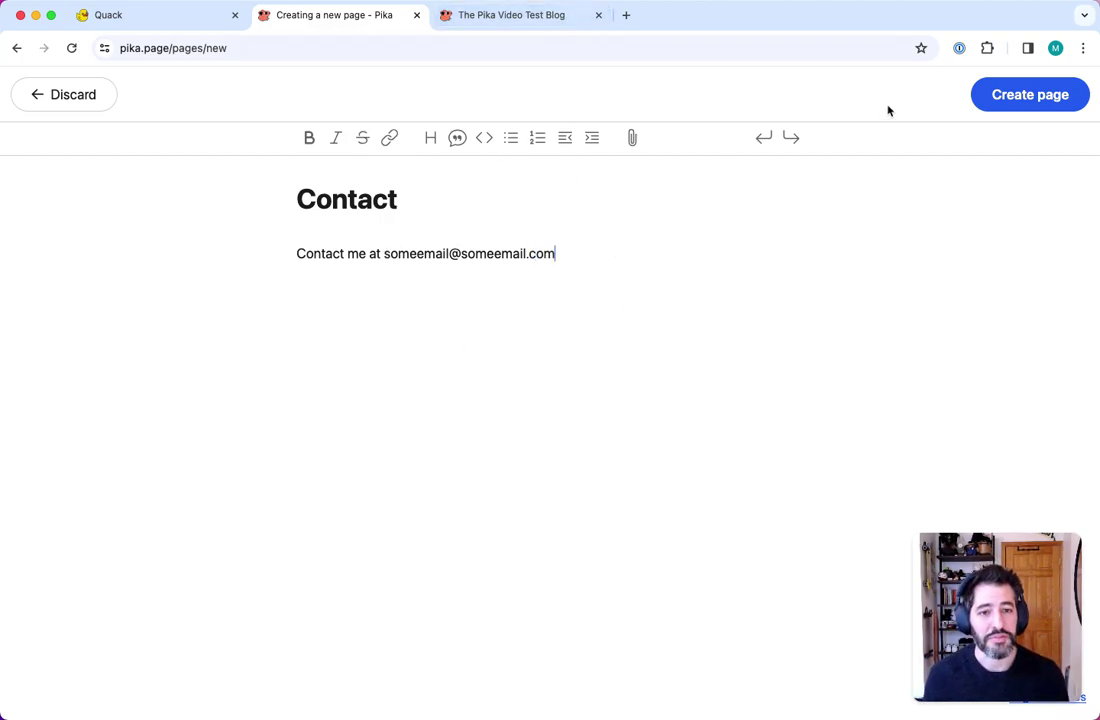
pyautogui.click(1032, 93)
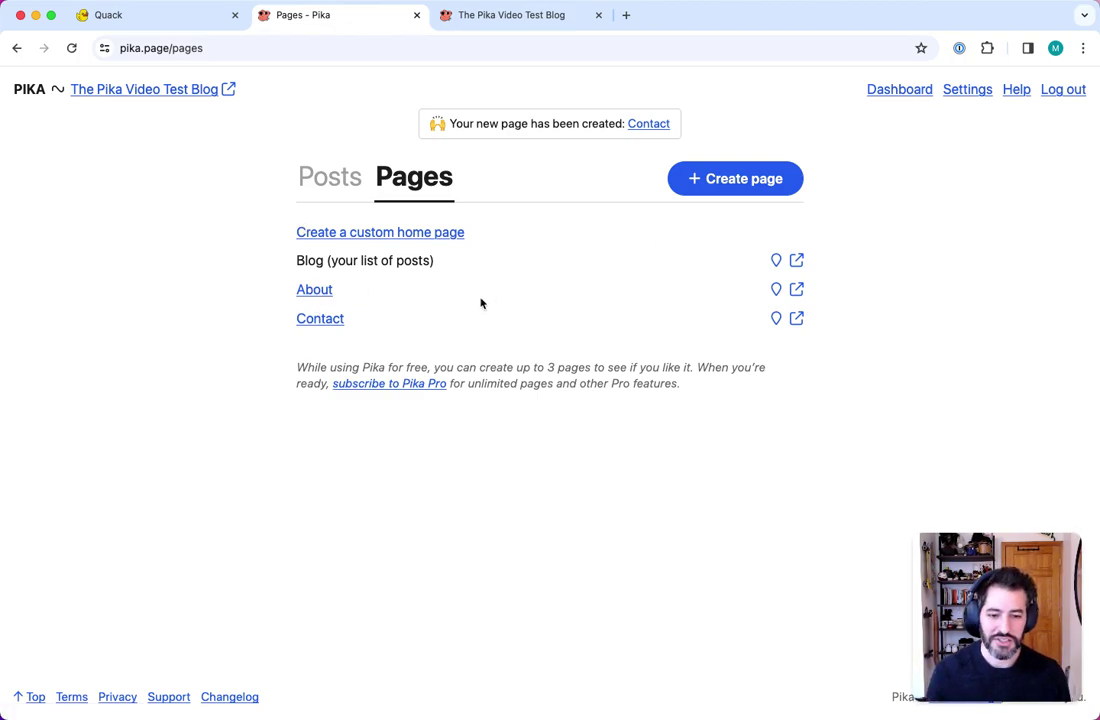
# Reload the live blog and try to open the About page at the path "/about", then return to the home page
pyautogui.click(479, 16)
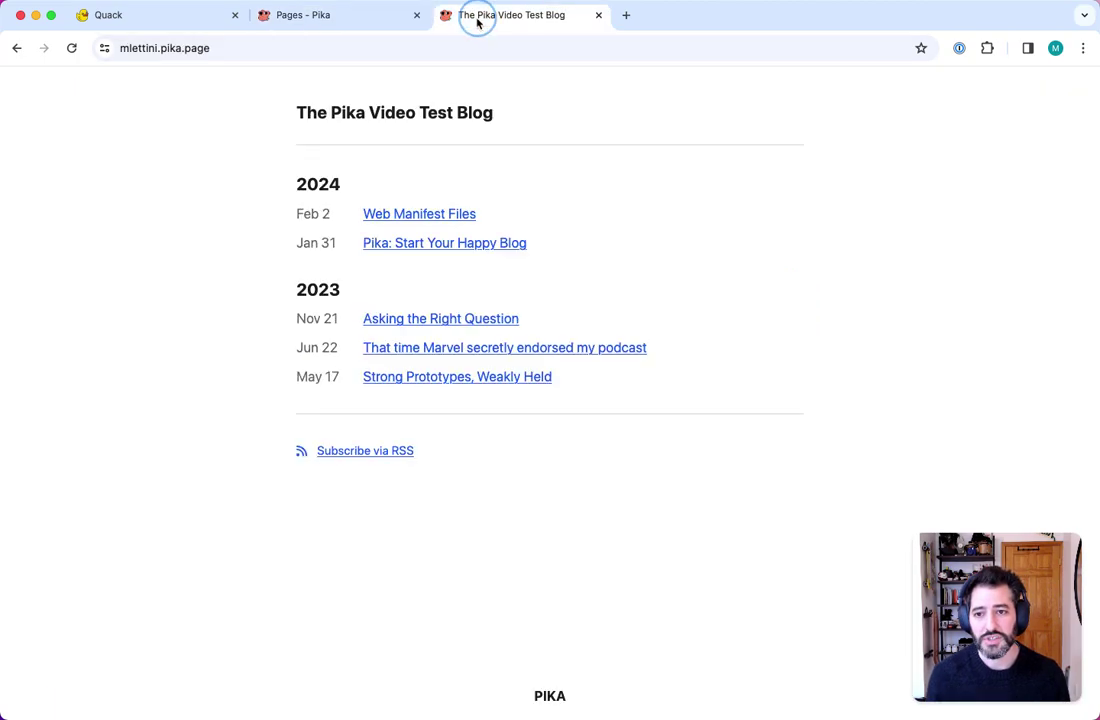
pyautogui.click(71, 48)
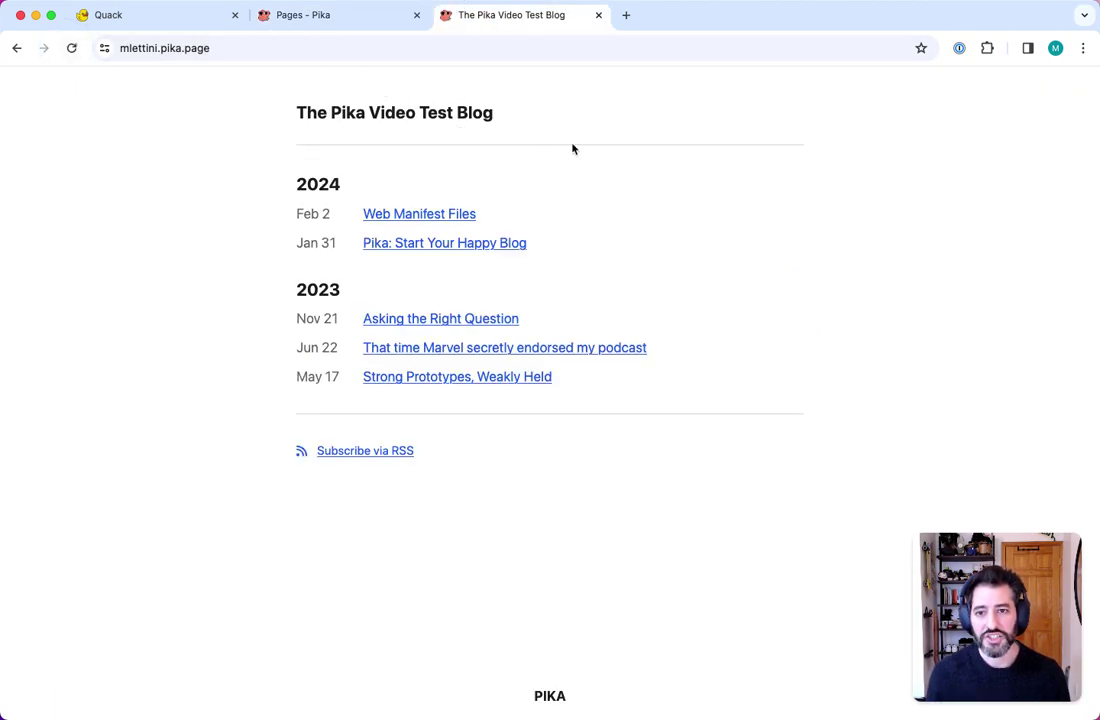
pyautogui.click(255, 49)
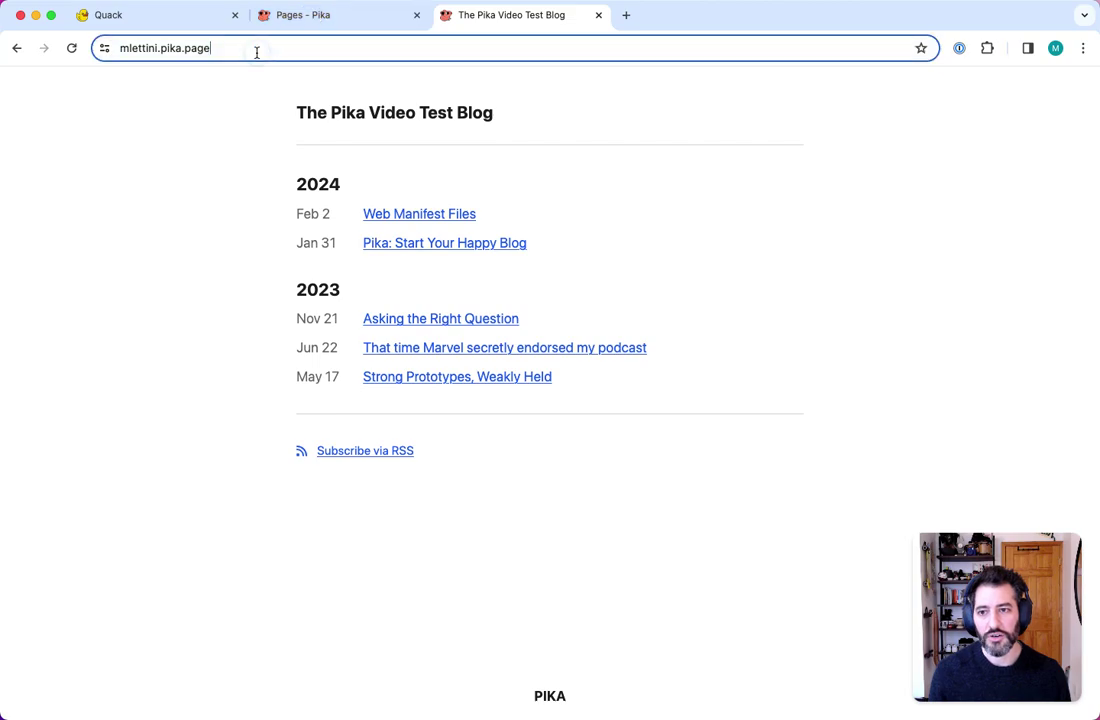
pyautogui.write('/about')
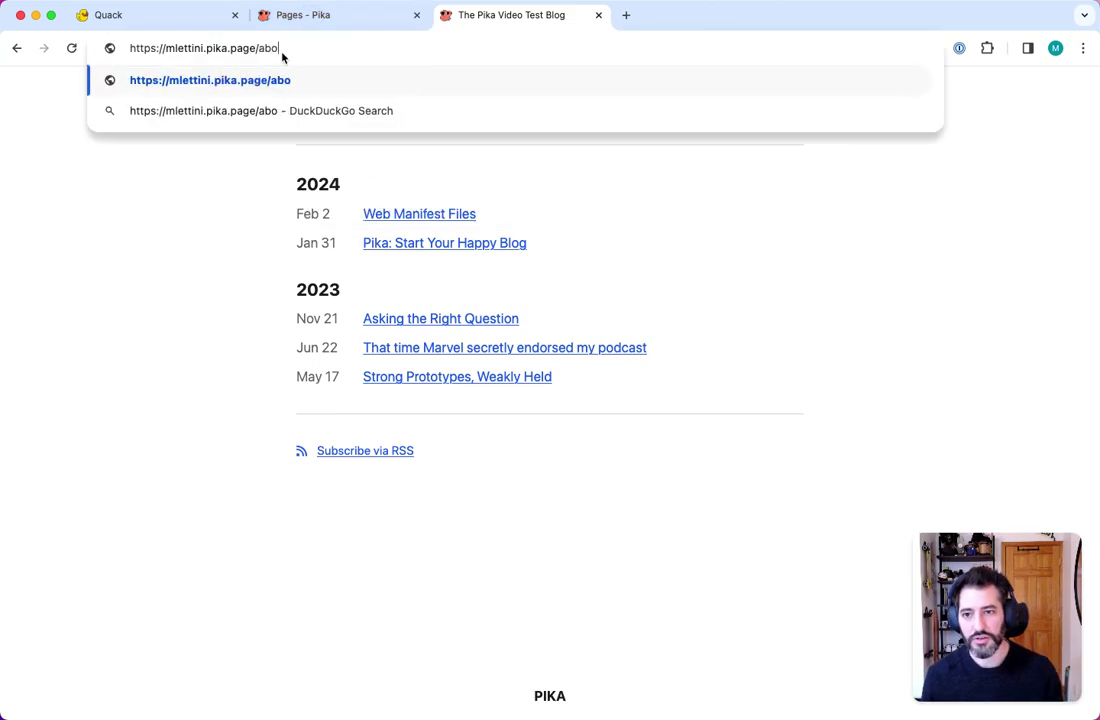
pyautogui.press('Return')
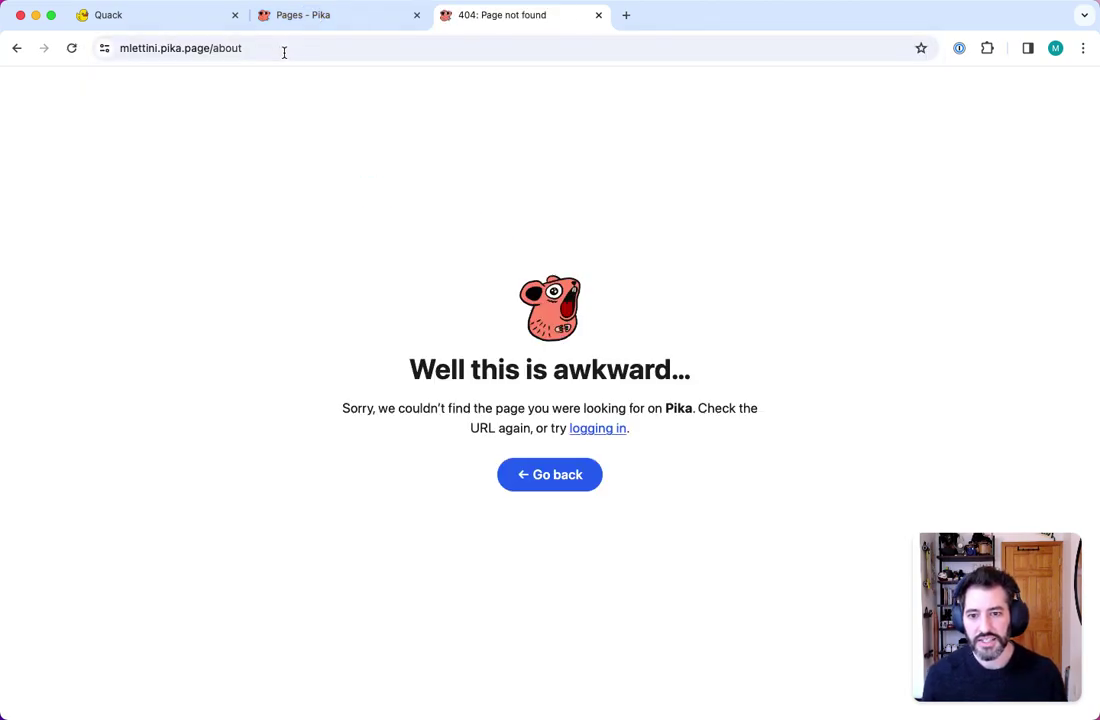
pyautogui.click(16, 48)
# Look up the About page's URL in its editor and view the page on the live blog at "/pages/about"
pyautogui.click(324, 15)
pyautogui.click(313, 290)
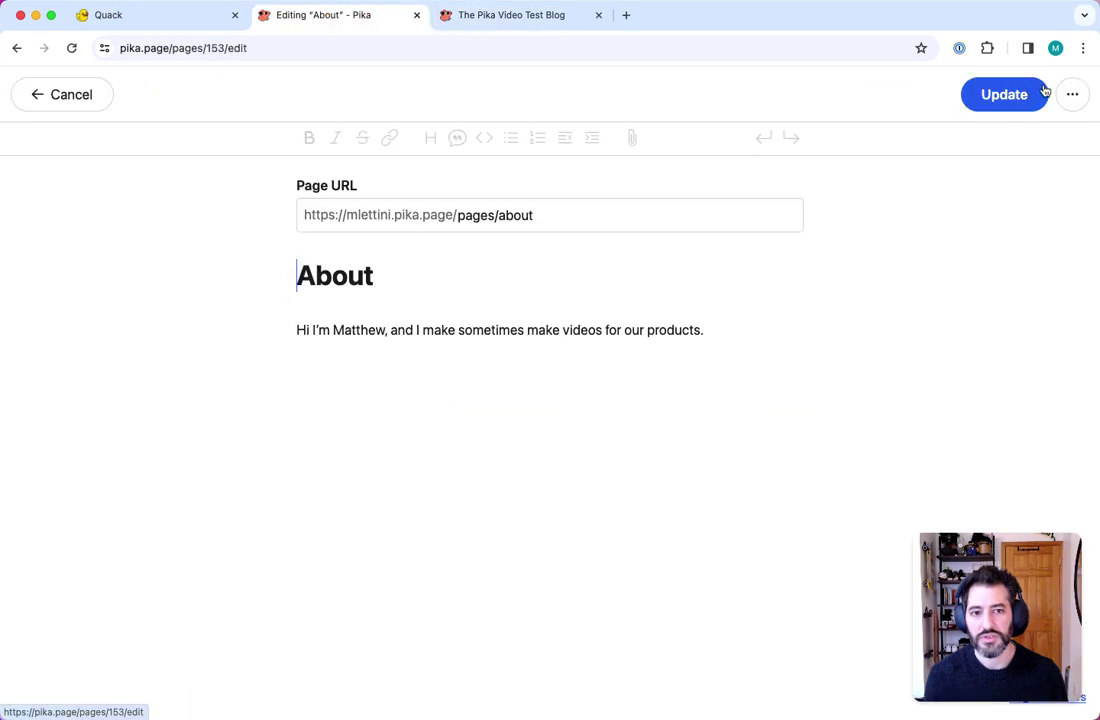
pyautogui.moveTo(458, 215); pyautogui.dragTo(530, 216)
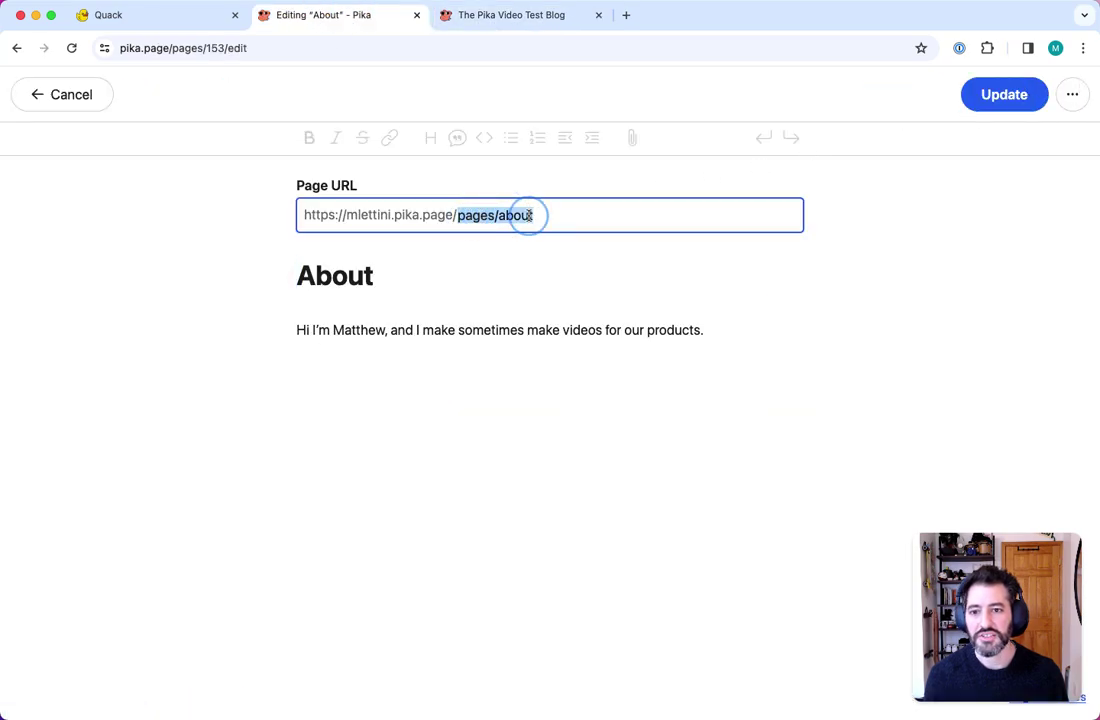
pyautogui.click(506, 16)
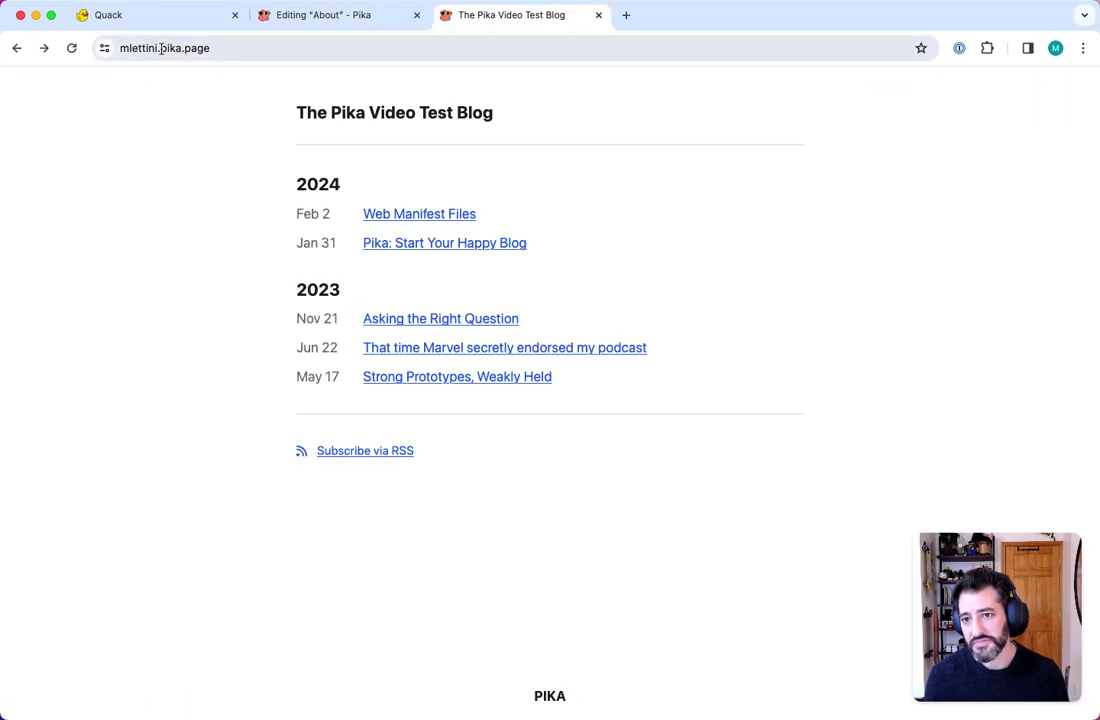
pyautogui.click(273, 45)
pyautogui.write('/pages/about')
pyautogui.press('Return')
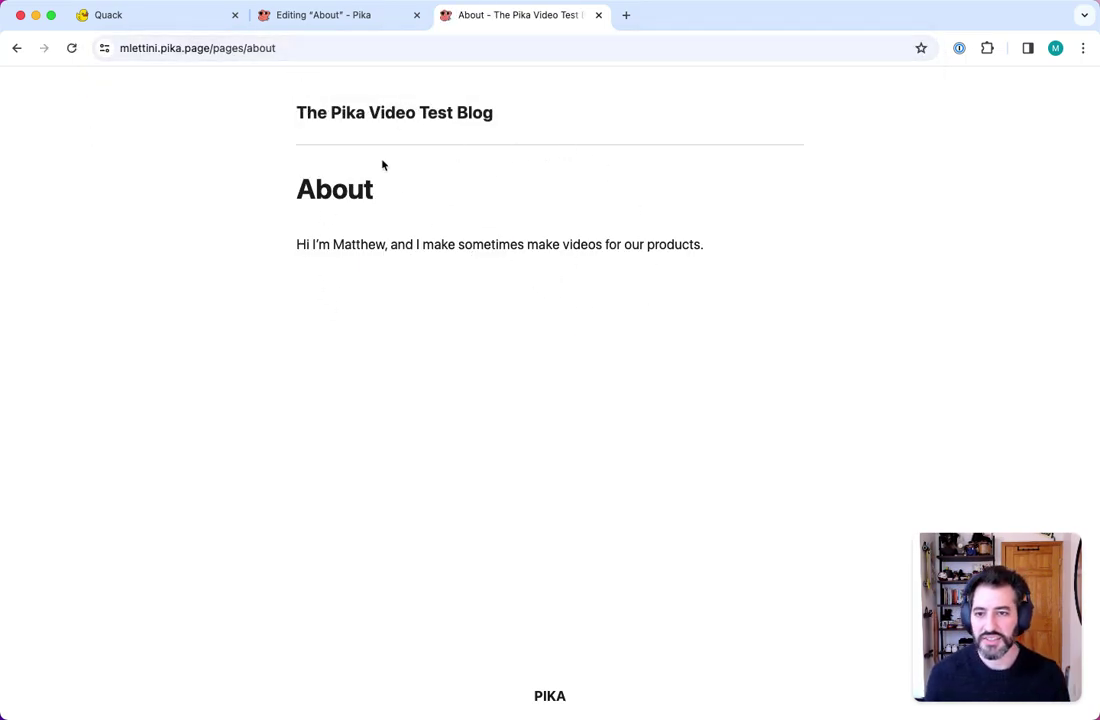
pyautogui.click(368, 111)
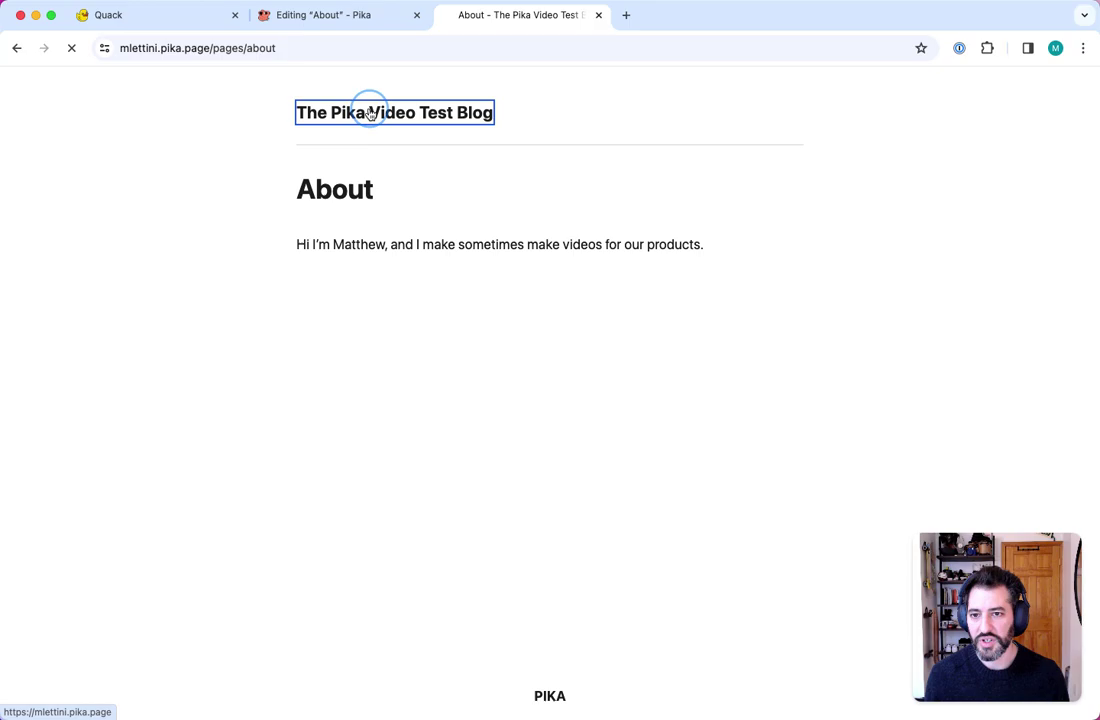
# Leave the About editor and pin the About and Contact pages to the blog's navigation
pyautogui.click(331, 15)
pyautogui.click(95, 108)
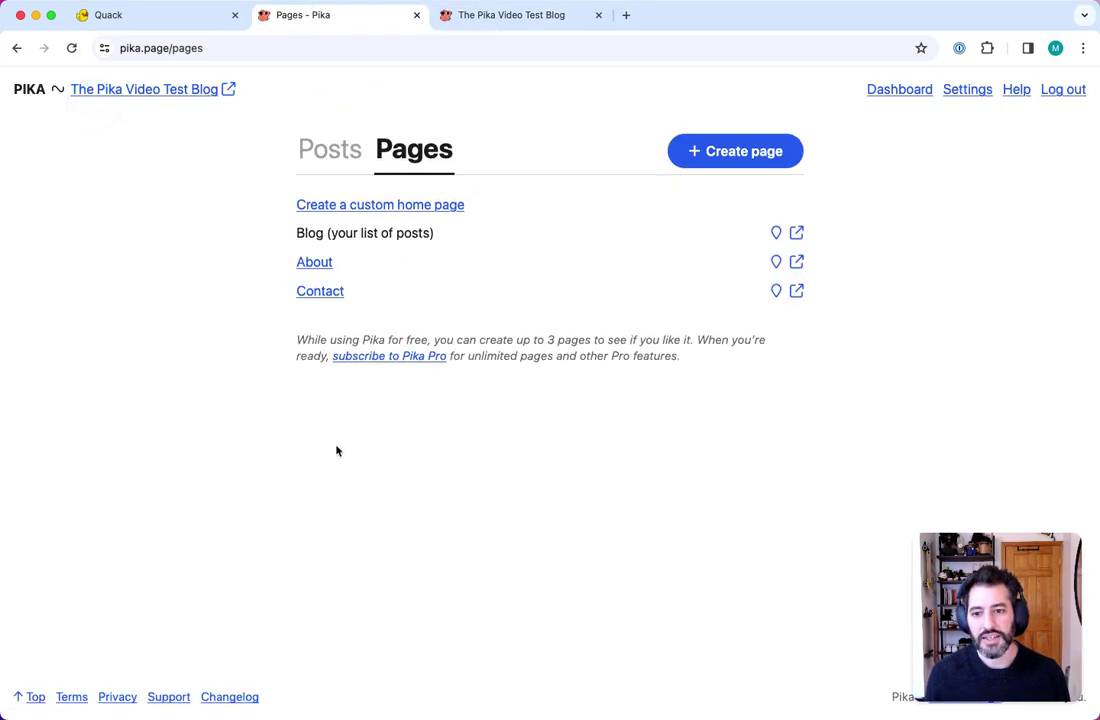
pyautogui.click(777, 262)
pyautogui.click(777, 323)
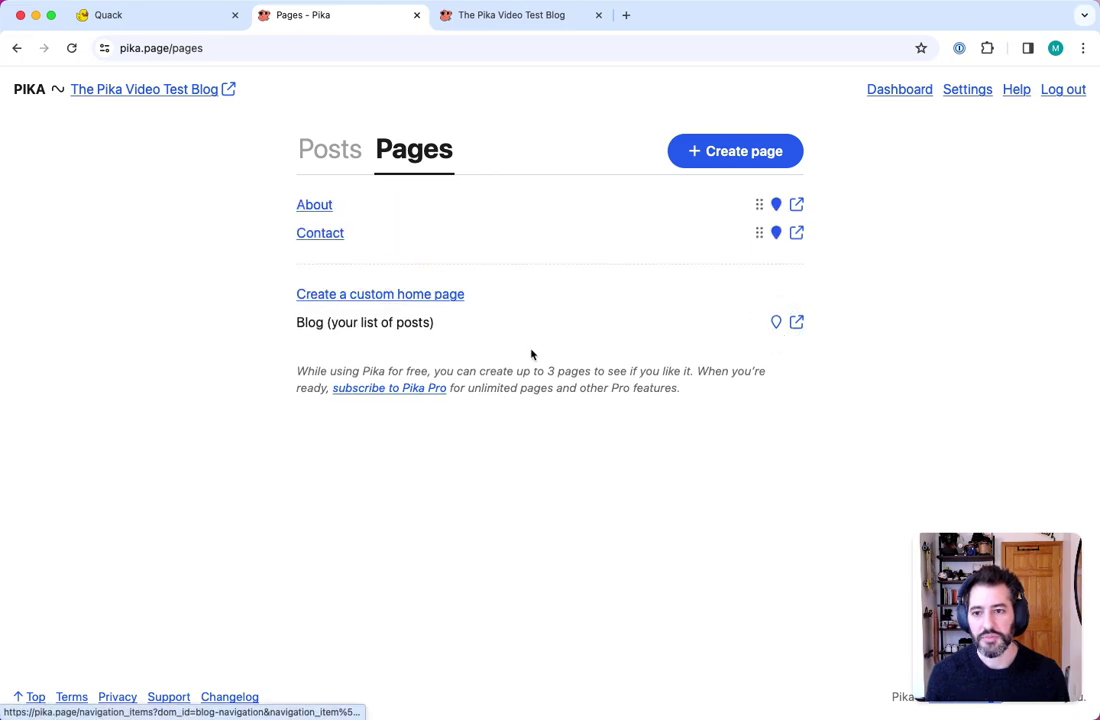
# Reload the live blog and try its About, Contact and home links in the header
pyautogui.click(489, 16)
pyautogui.press('super+r')
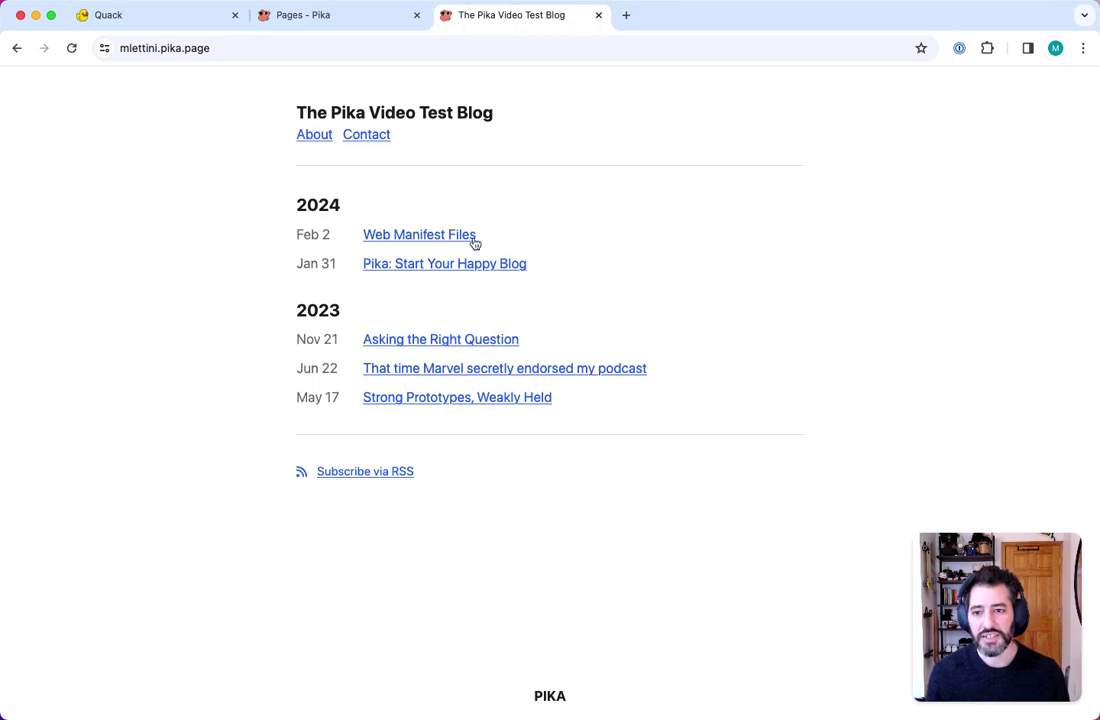
pyautogui.click(320, 117)
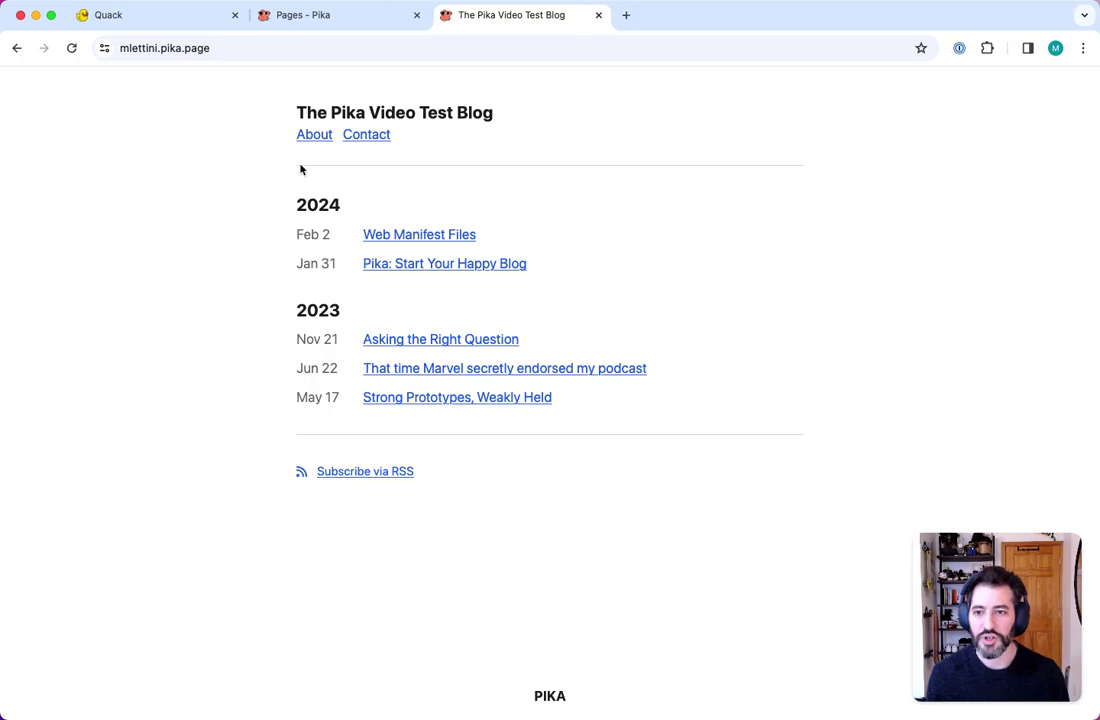
pyautogui.click(312, 137)
pyautogui.click(376, 139)
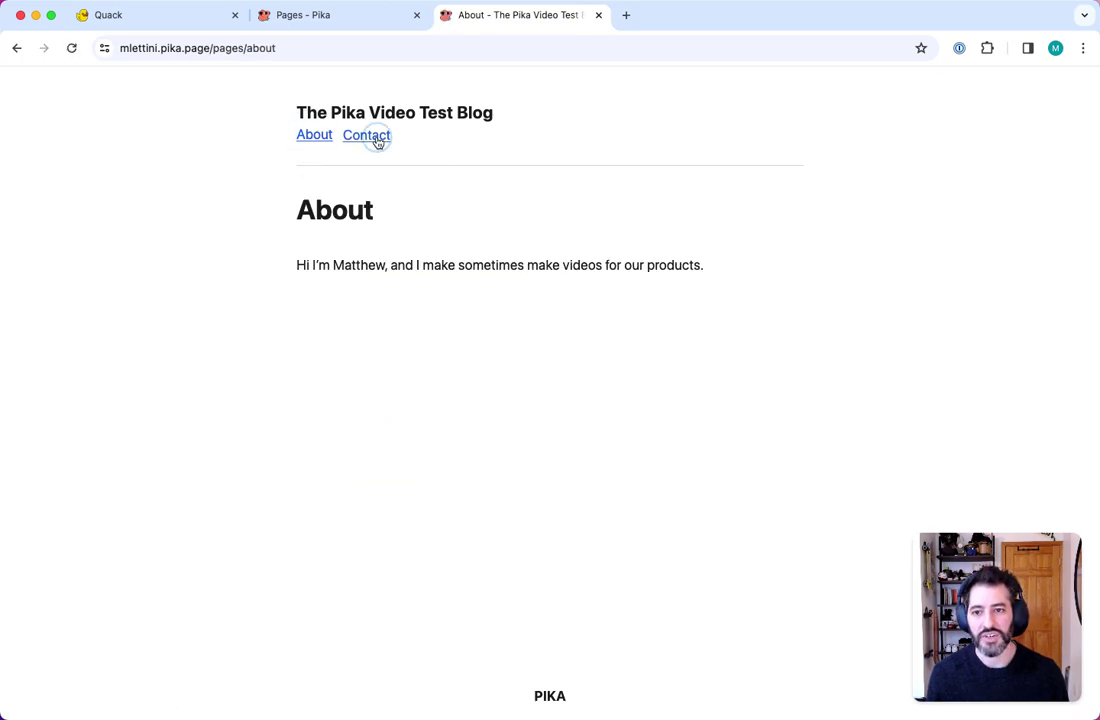
pyautogui.click(450, 117)
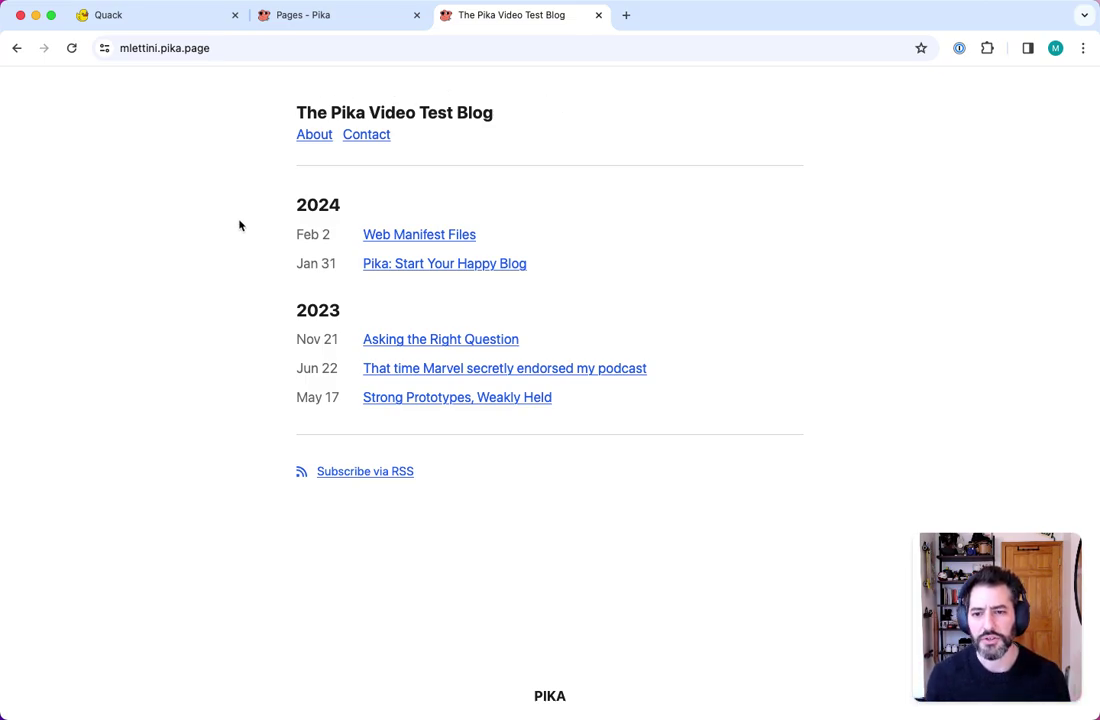
# Fill in "About this blog" by introducing the author from Good Enough and the test blog used for the Pika walkthrough video, and save the settings
pyautogui.click(303, 25)
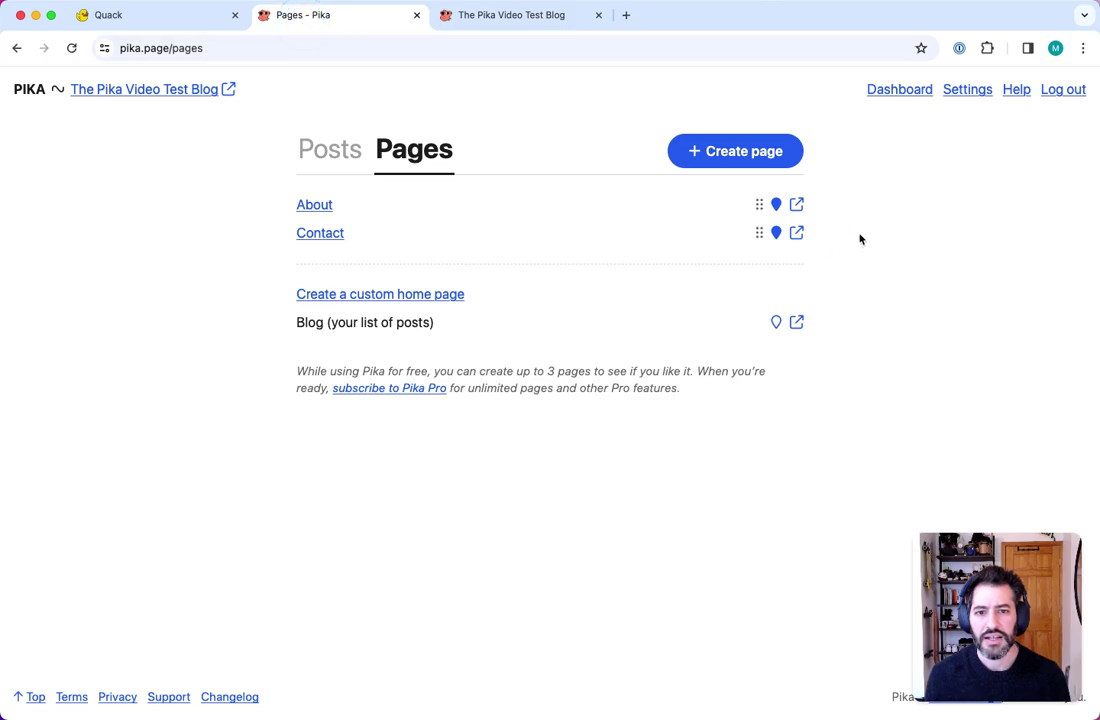
pyautogui.click(966, 90)
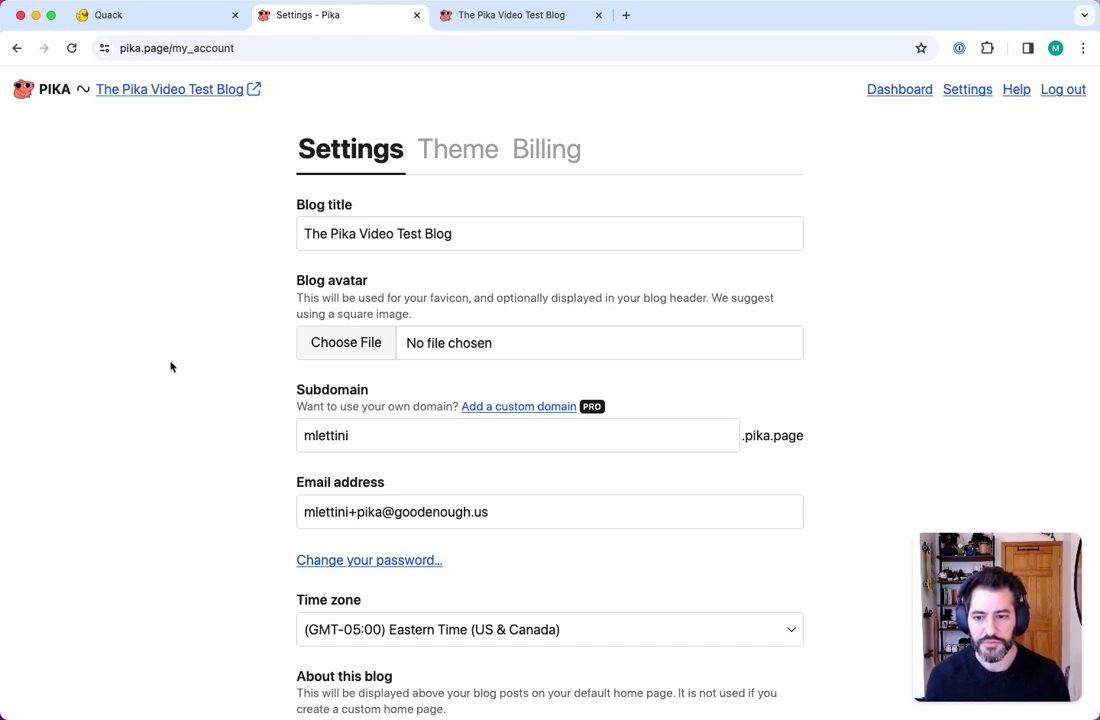
pyautogui.scroll(-5, 170, 367)
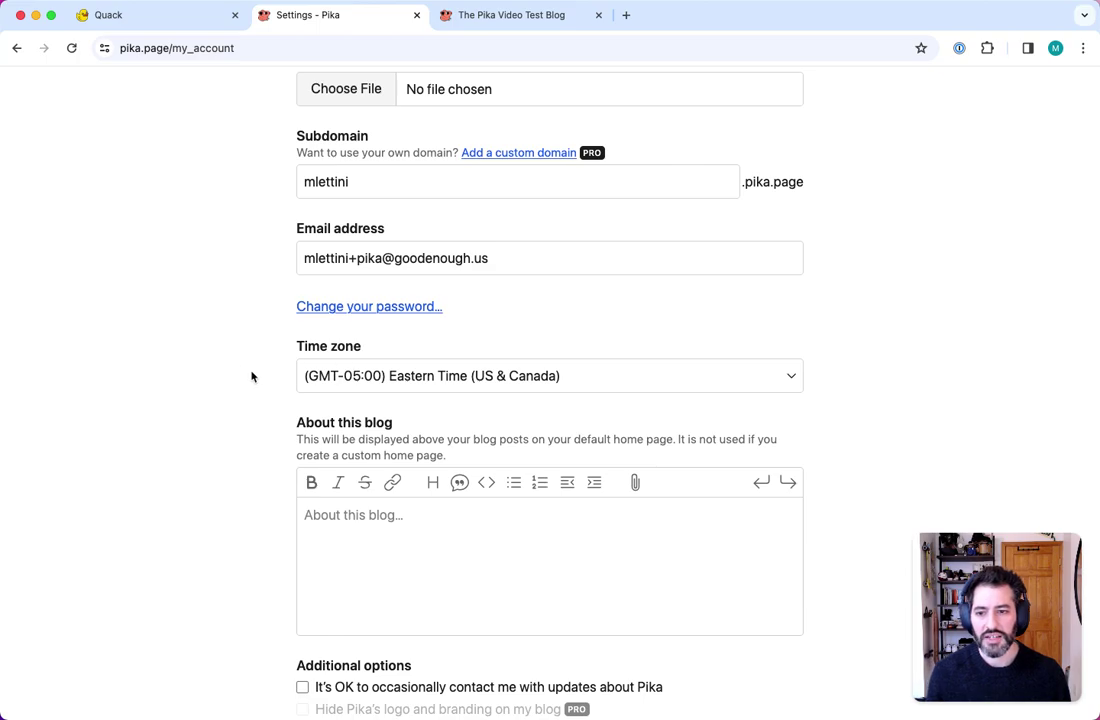
pyautogui.scroll(-3, 248, 375)
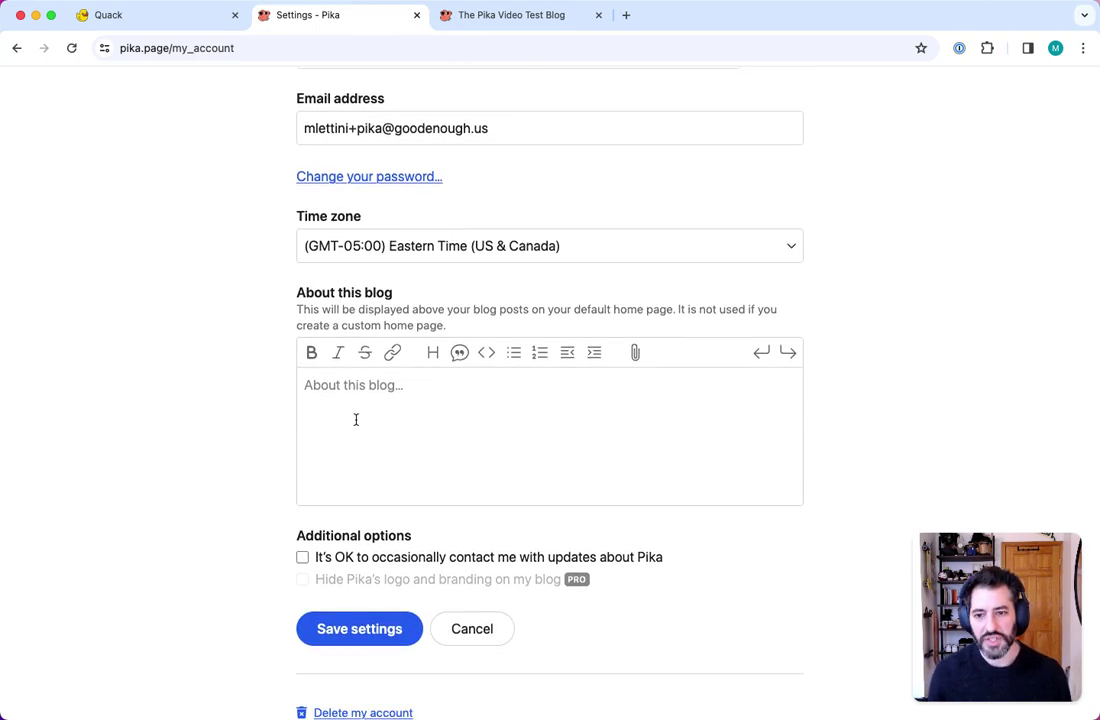
pyautogui.click(352, 423)
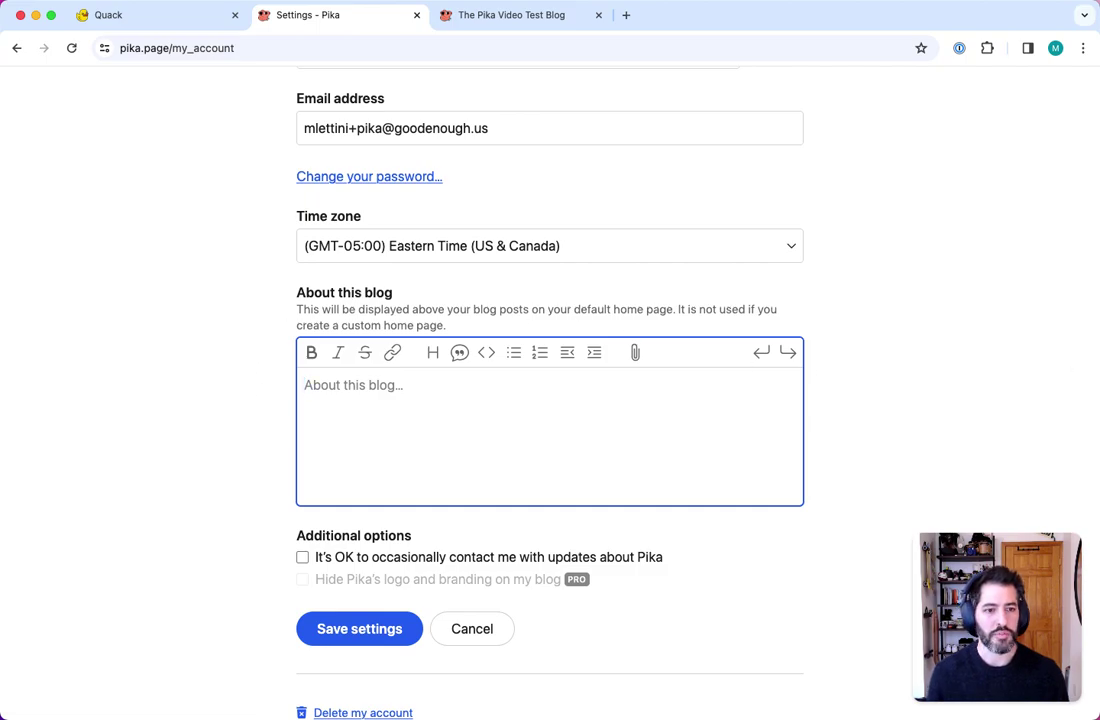
pyautogui.press('super+Tab')
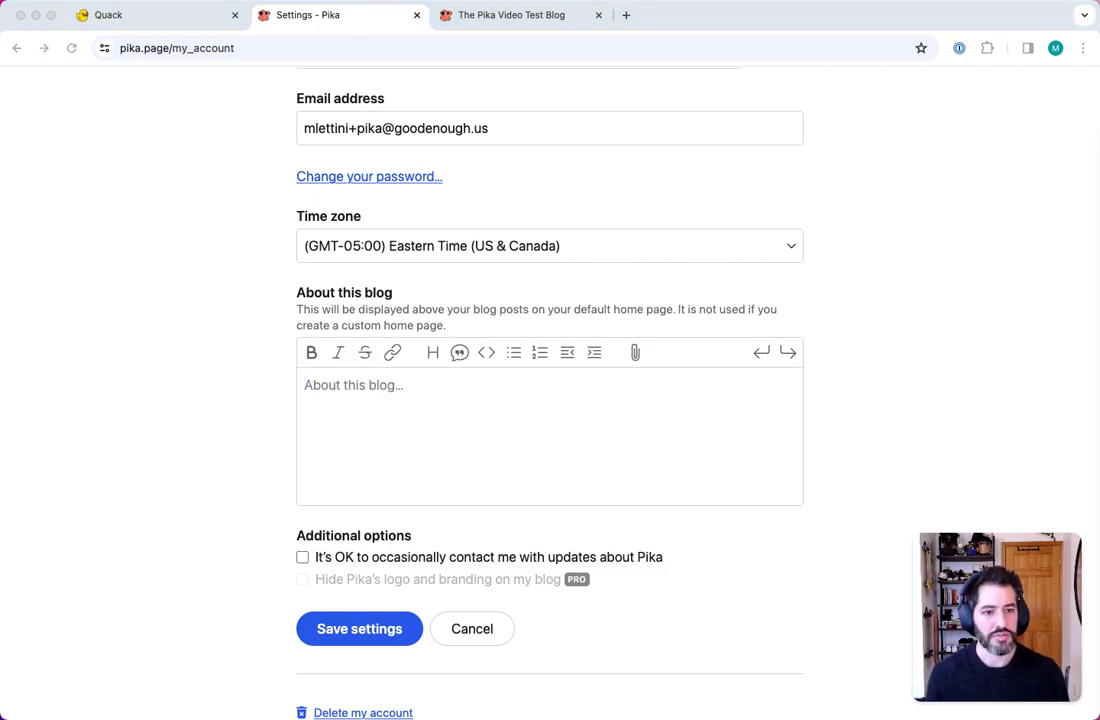
pyautogui.click(385, 403)
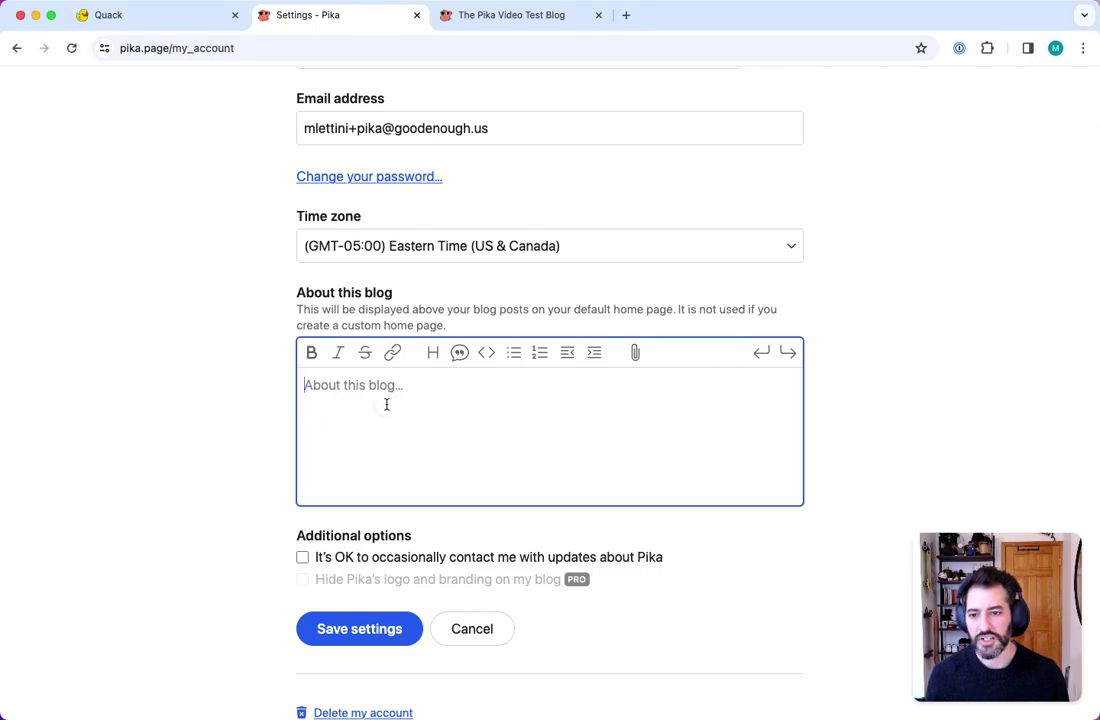
pyautogui.write("Hi I'm Matthew, from Good Enough, and this my blog. Actually it's a test blog, used just for the making of the Pika walkthrough video! You caught me. Don't read anything here, it's all a test.")
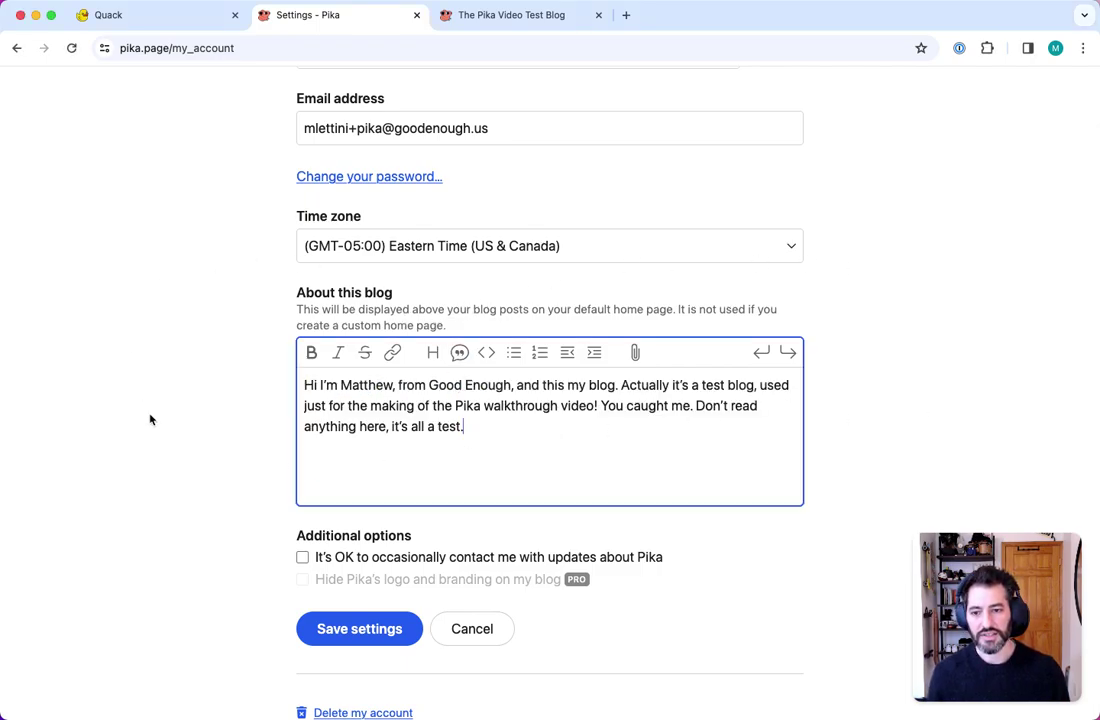
pyautogui.click(333, 627)
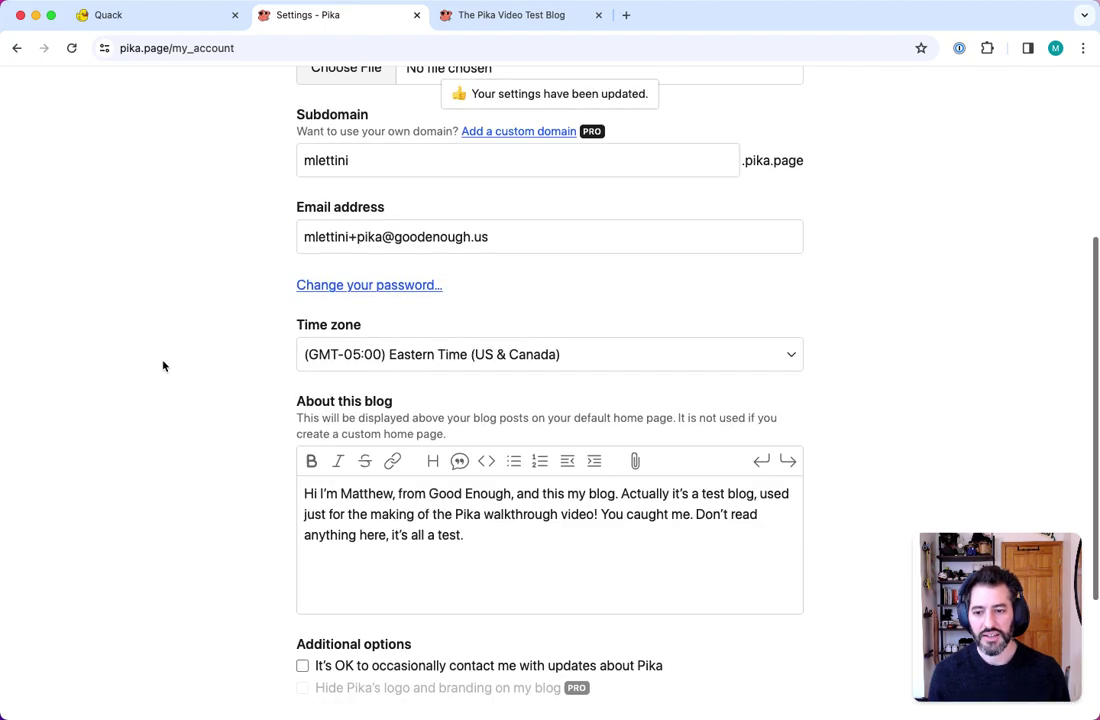
# Reload the live blog to check the introduction above the post list, and return to the blog settings
pyautogui.click(508, 15)
pyautogui.press('super+r')
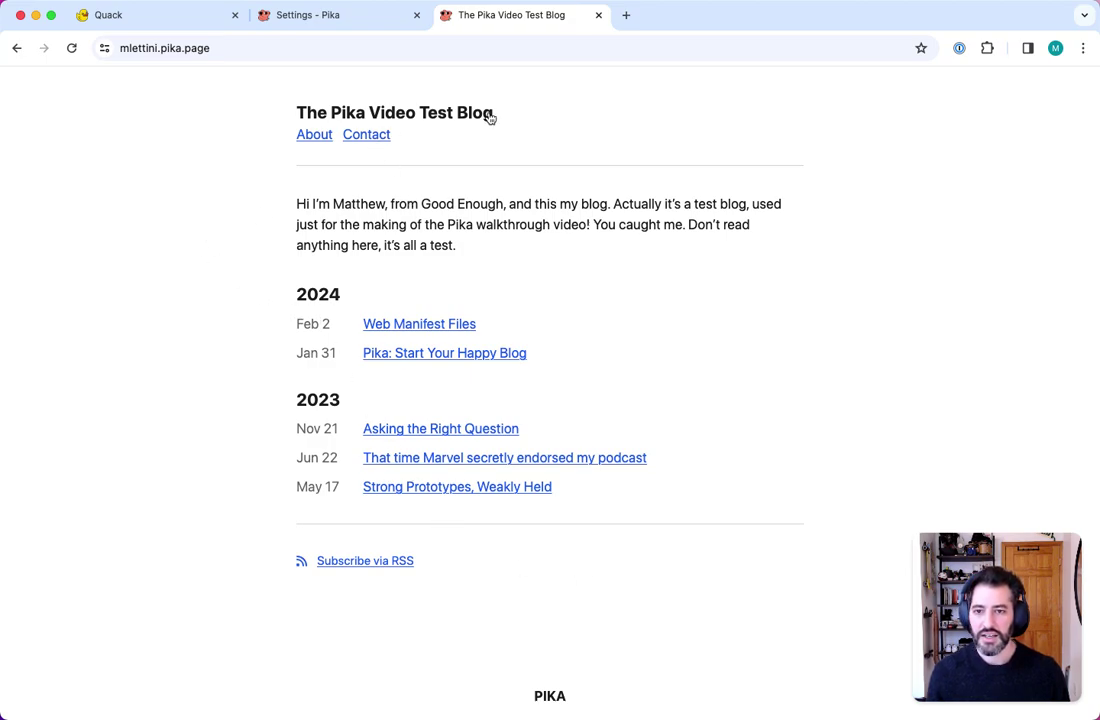
pyautogui.click(324, 17)
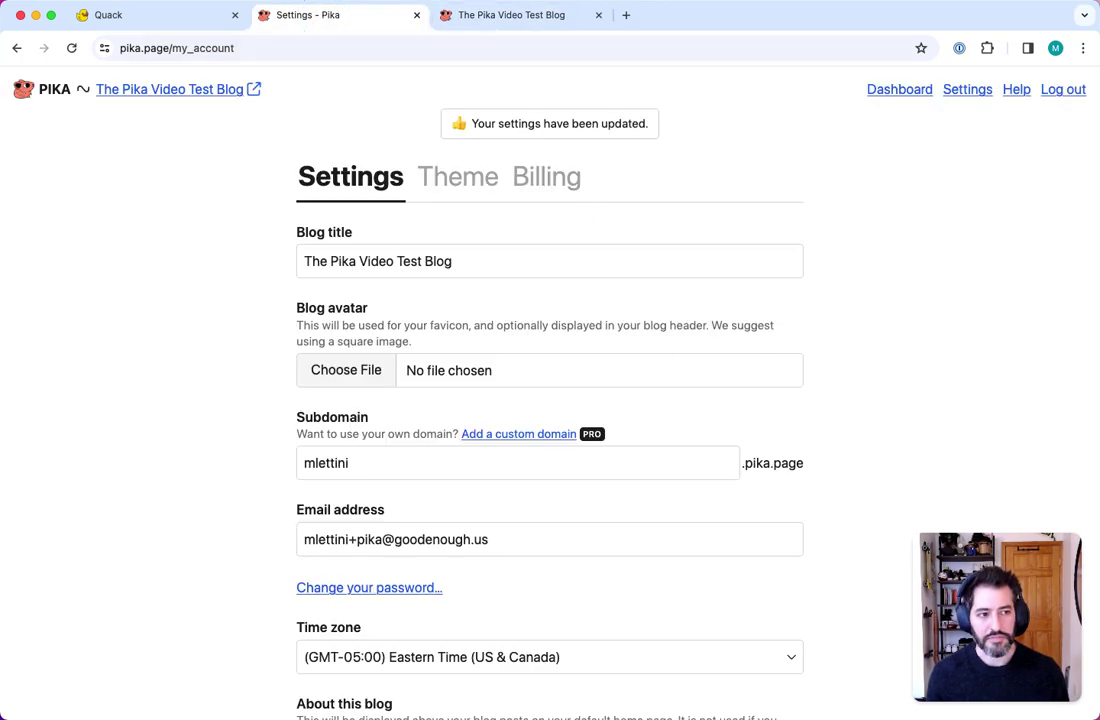
# Choose avatar10-v2.jpg as the blog avatar and save the settings
pyautogui.moveTo(578, 268); pyautogui.dragTo(417, 383)
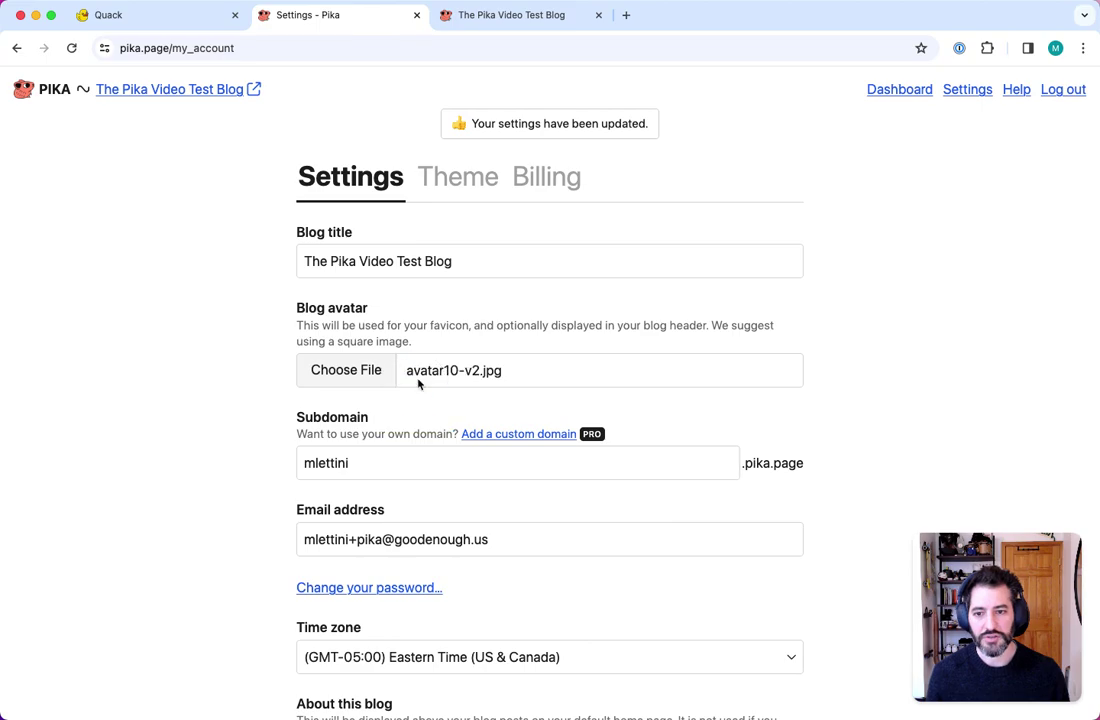
pyautogui.scroll(-5, 234, 401)
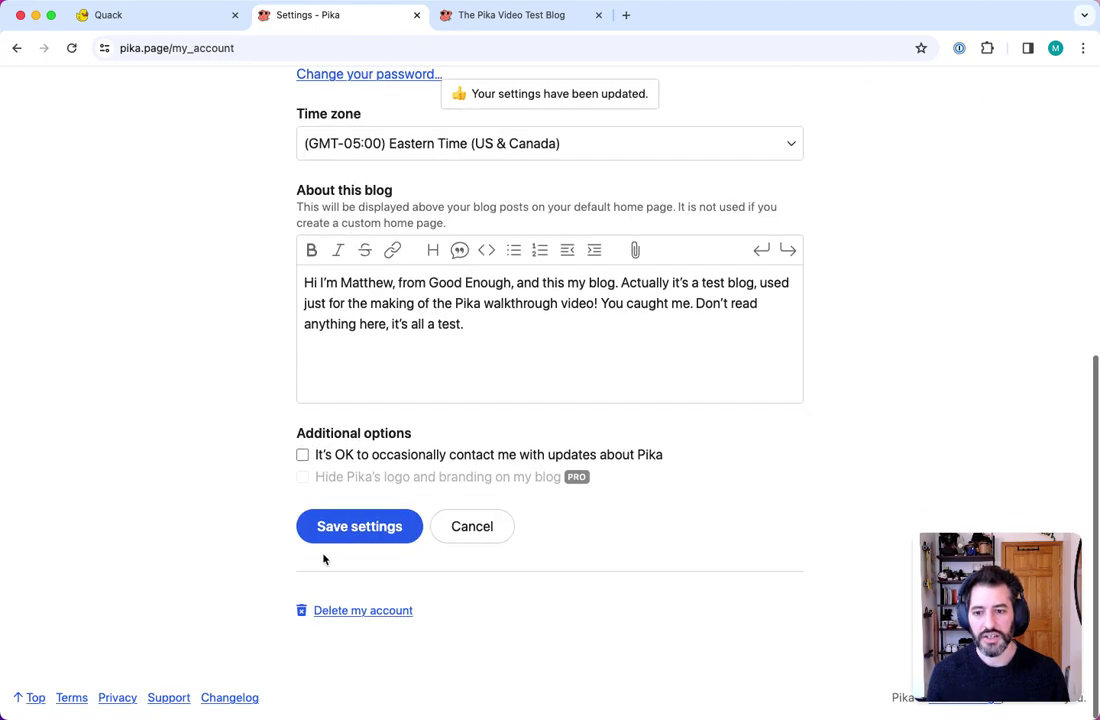
pyautogui.click(355, 530)
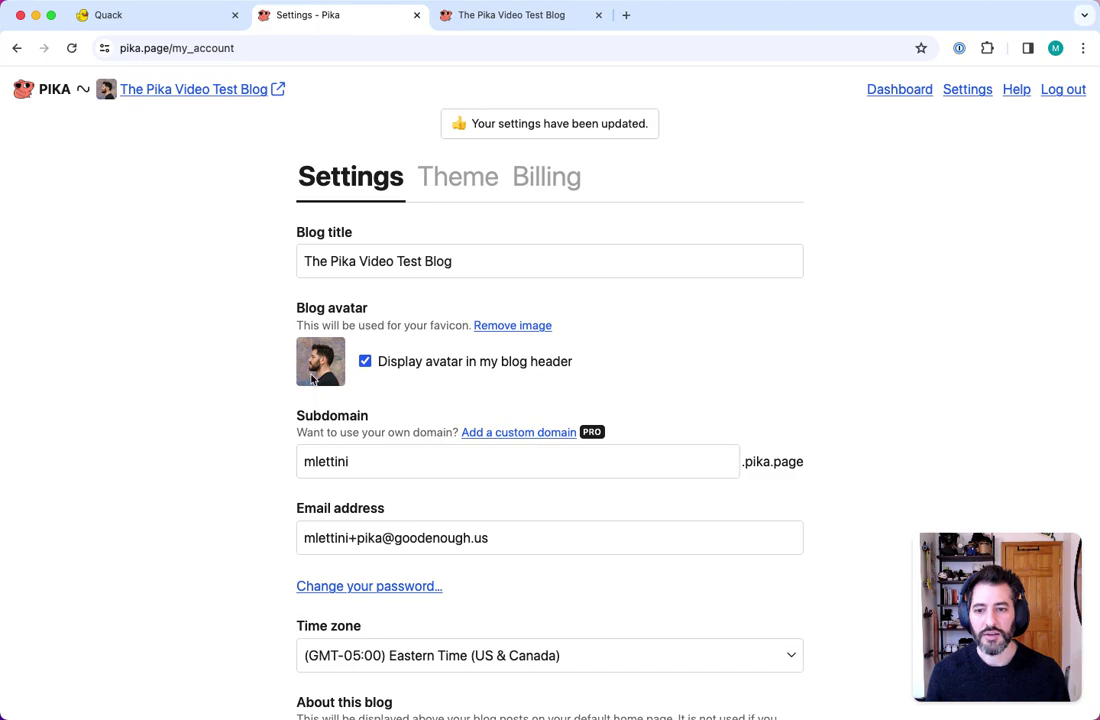
# Try the "Display avatar in my blog header" option, leave it enabled, and save the settings
pyautogui.click(394, 367)
pyautogui.click(410, 370)
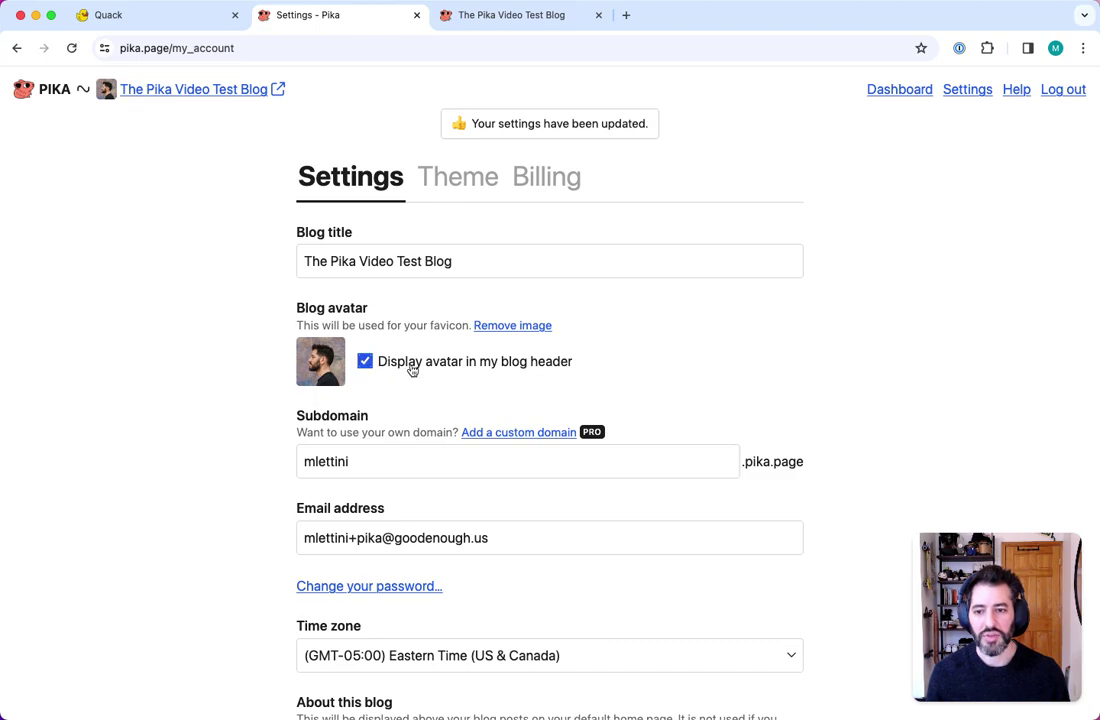
pyautogui.click(214, 356)
pyautogui.scroll(-5, 226, 368)
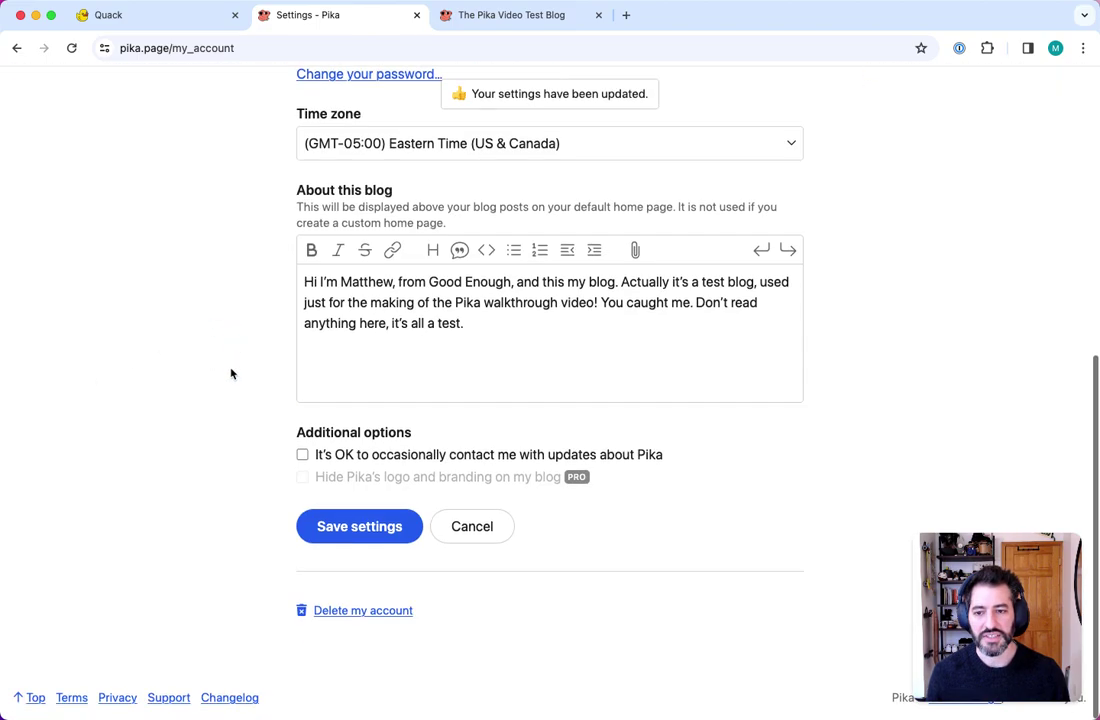
pyautogui.click(368, 533)
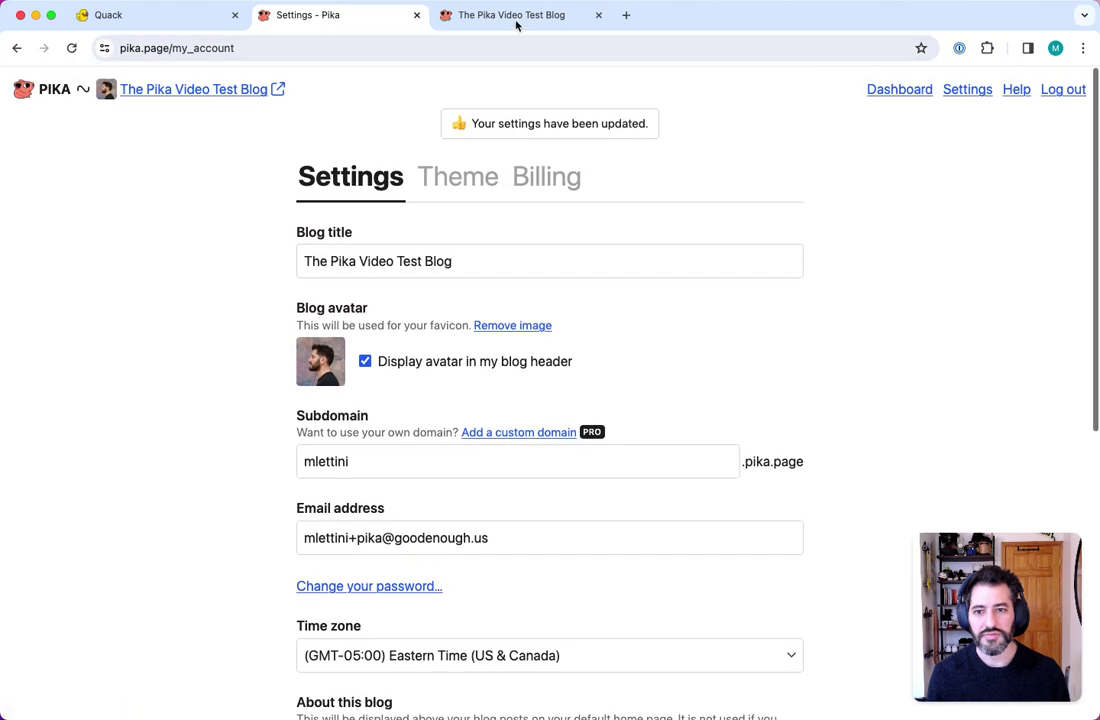
# Reload the live blog to check the header avatar, open the Web Manifest Files post, and return to the home page
pyautogui.click(517, 15)
pyautogui.press('super+r')
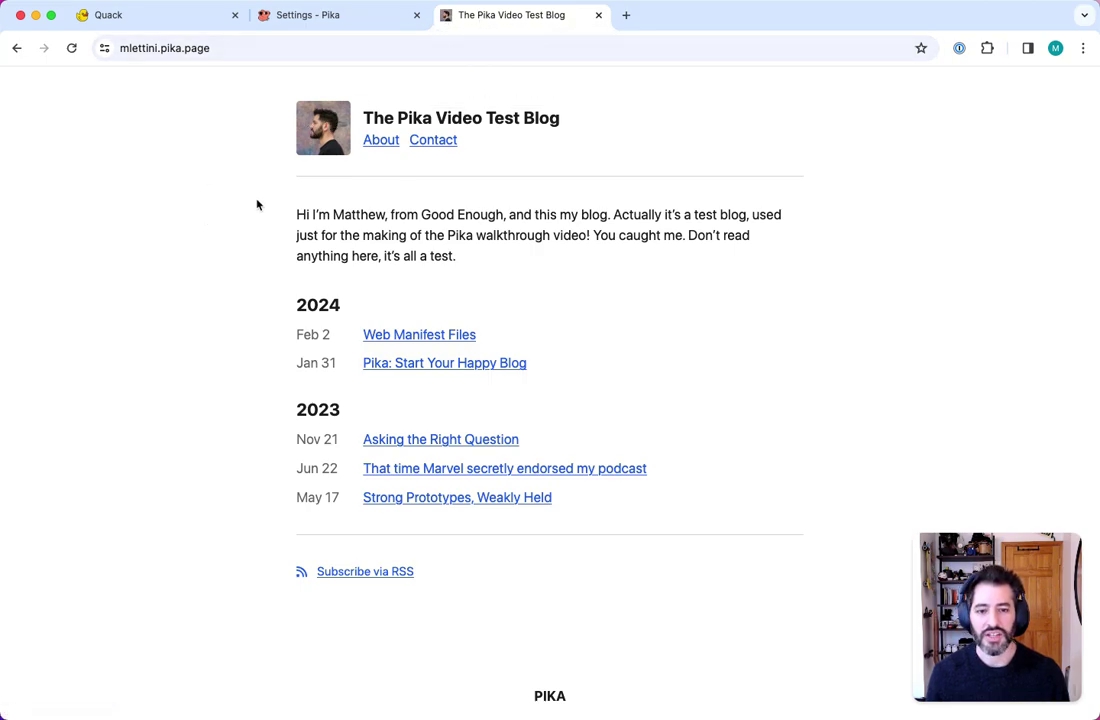
pyautogui.click(405, 335)
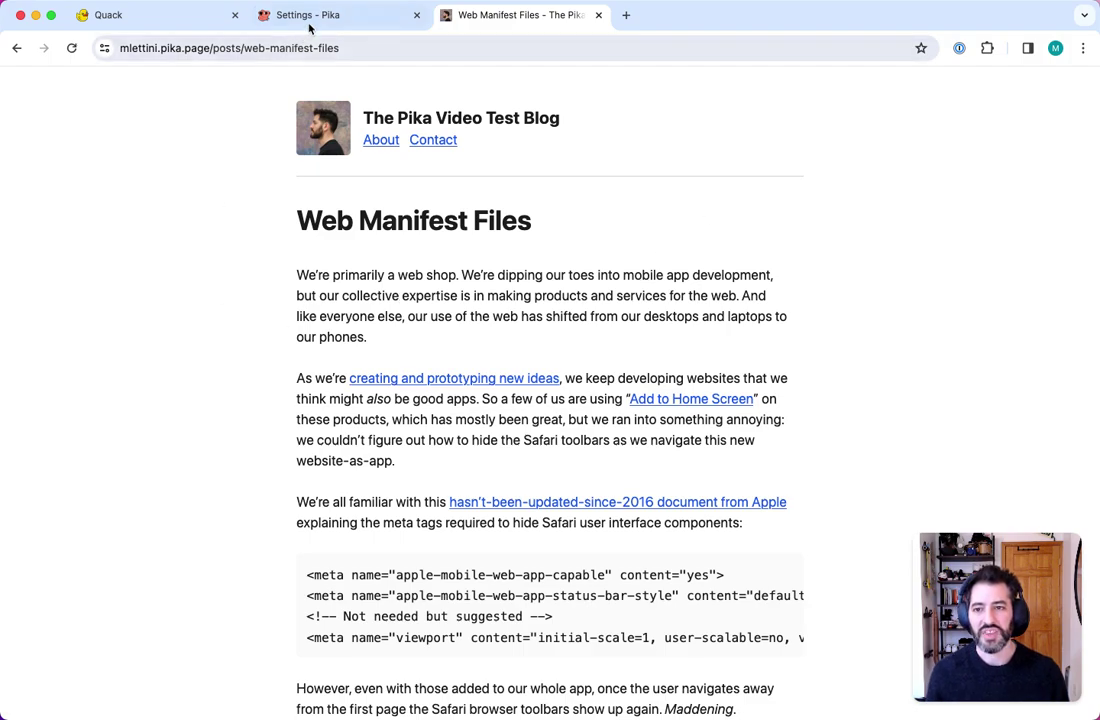
pyautogui.click(303, 128)
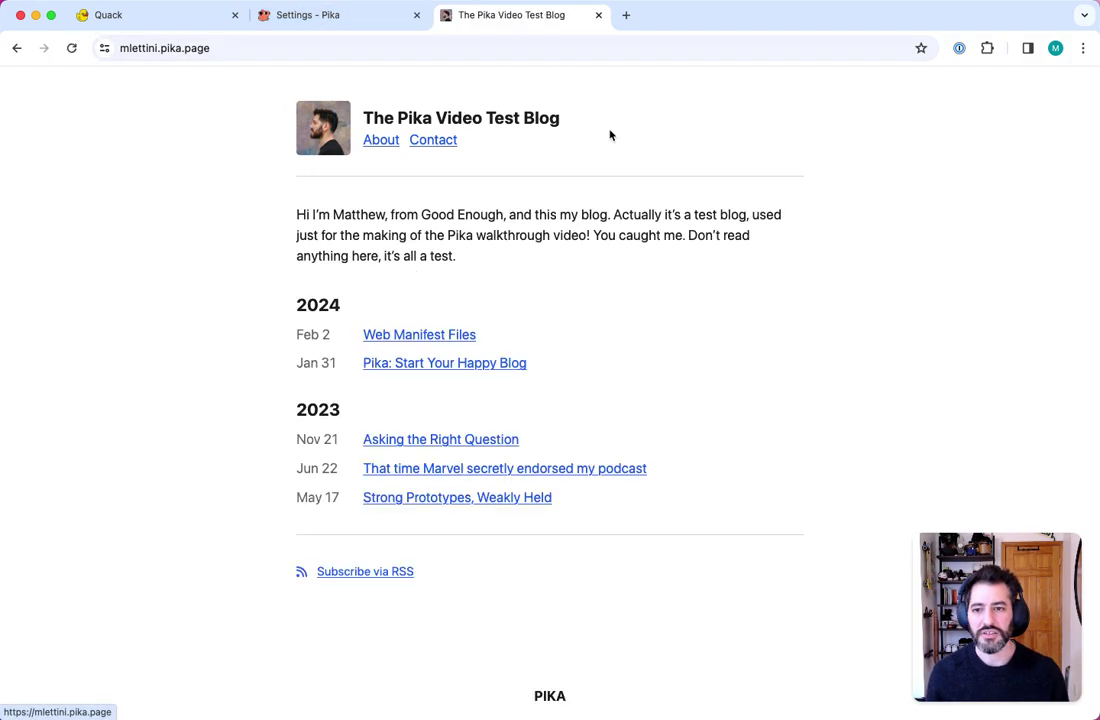
# Open the blog's theme settings, then look over the "Pika: Start Your Happy Blog" post on the live blog
pyautogui.click(363, 11)
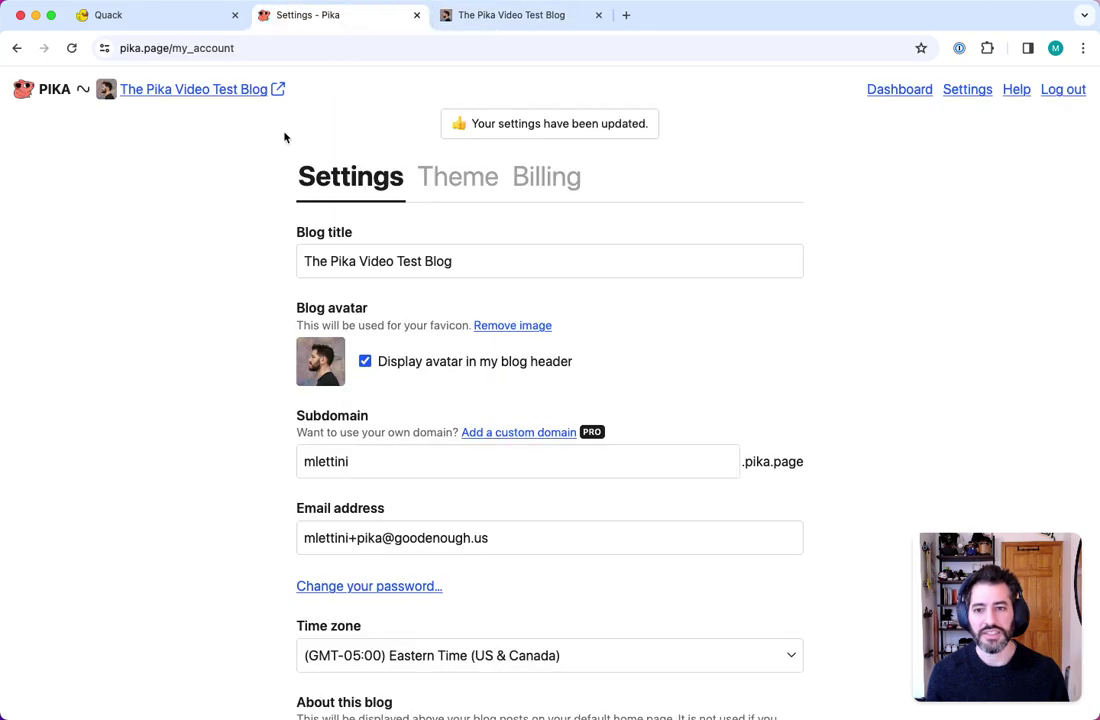
pyautogui.click(490, 178)
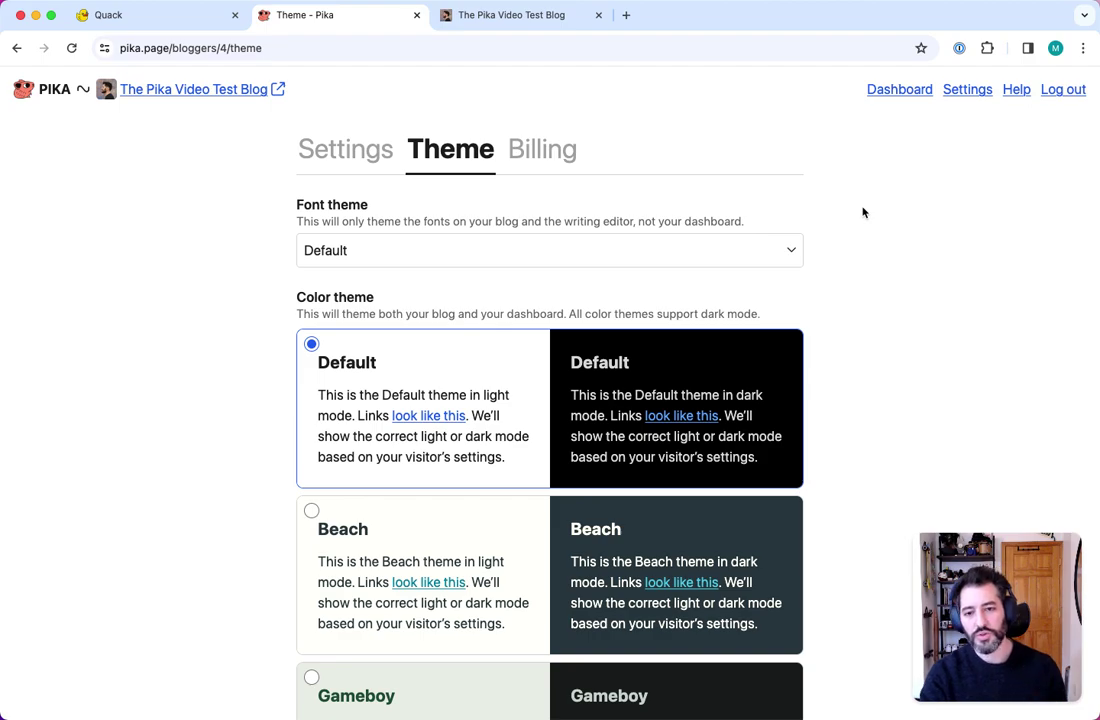
pyautogui.click(555, 20)
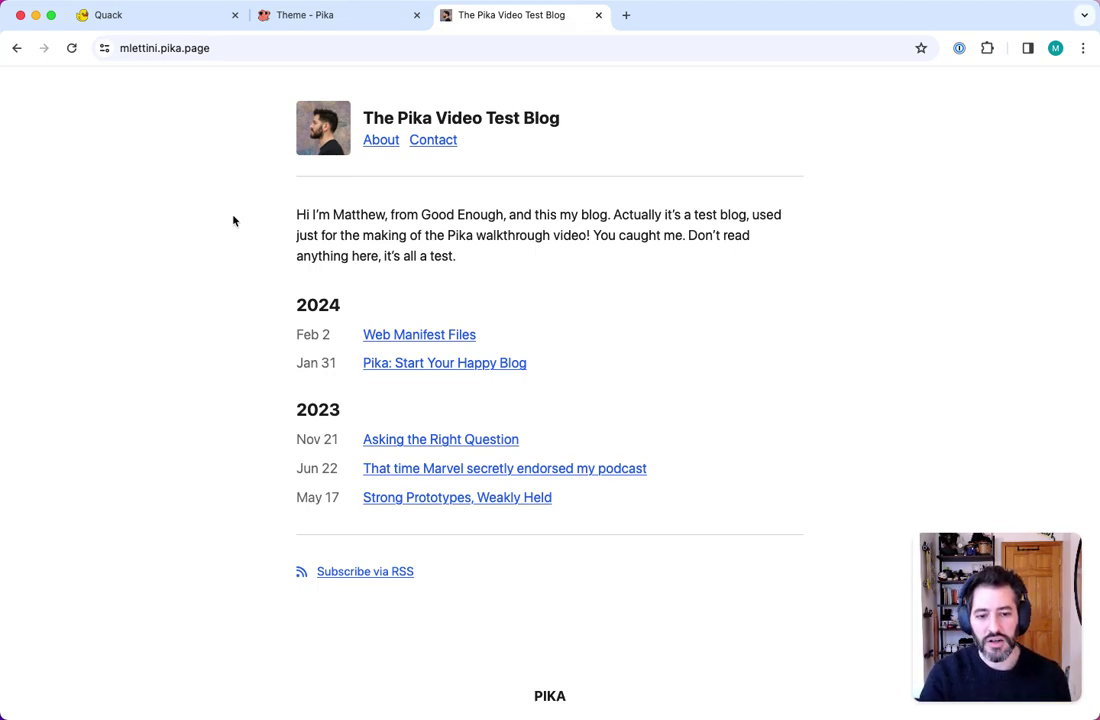
pyautogui.click(454, 363)
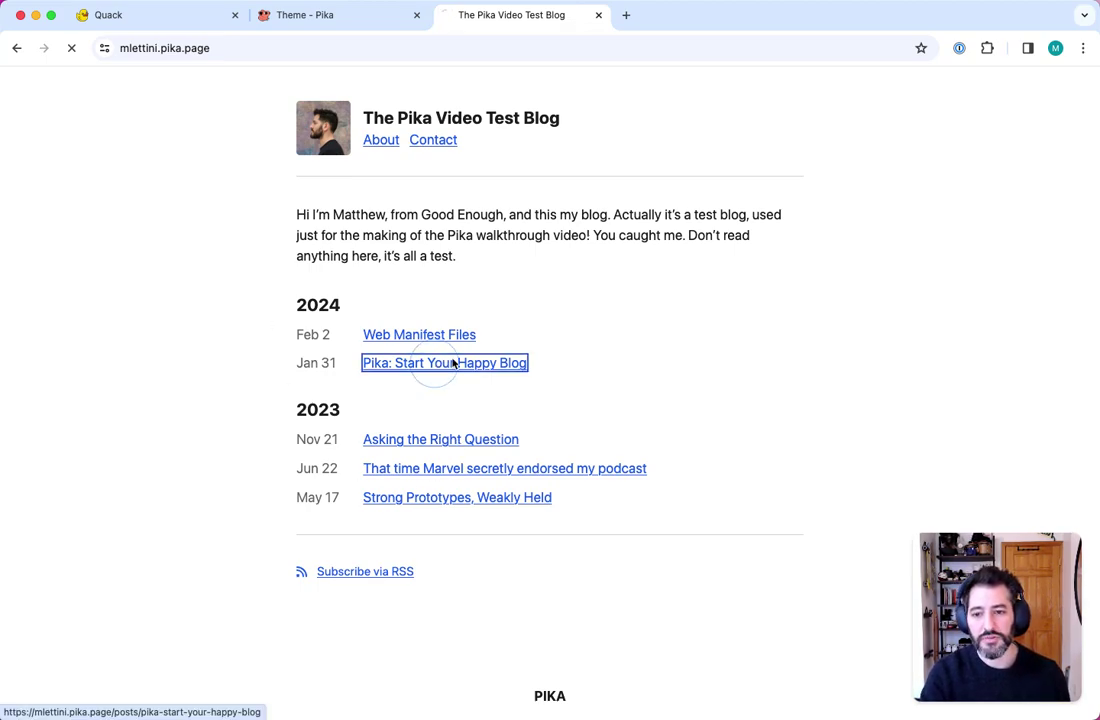
pyautogui.scroll(-3, 619, 461)
pyautogui.scroll(3, 575, 461)
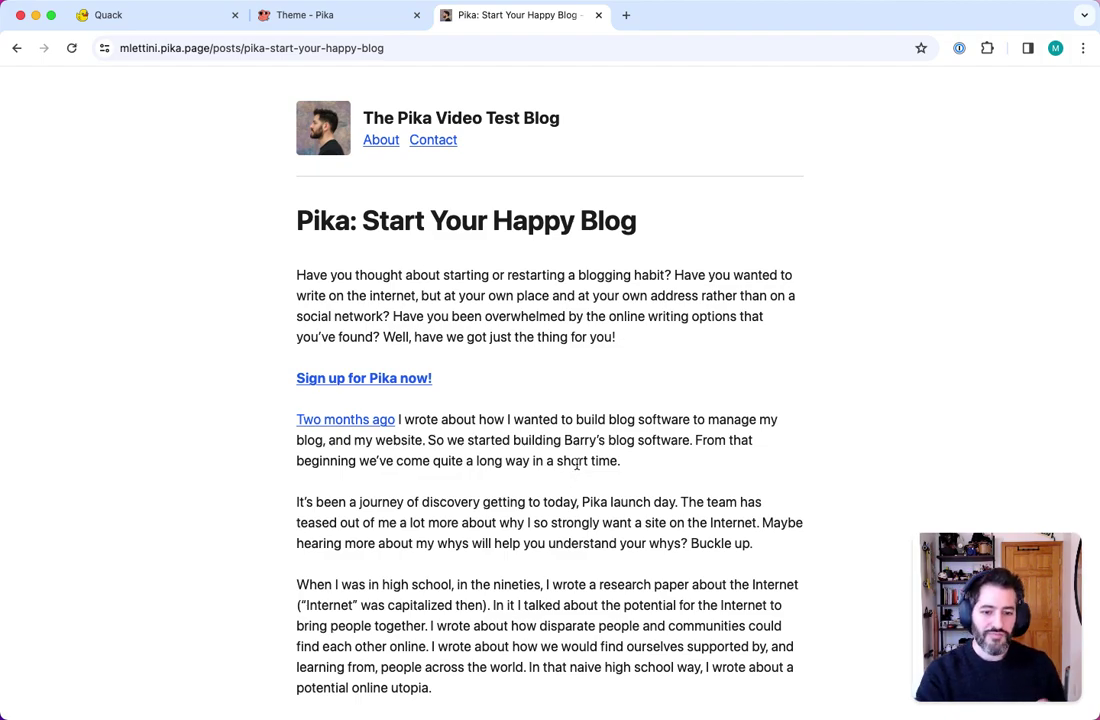
# Return to the theme settings and set the font theme to Franklin Gothic
pyautogui.click(303, 15)
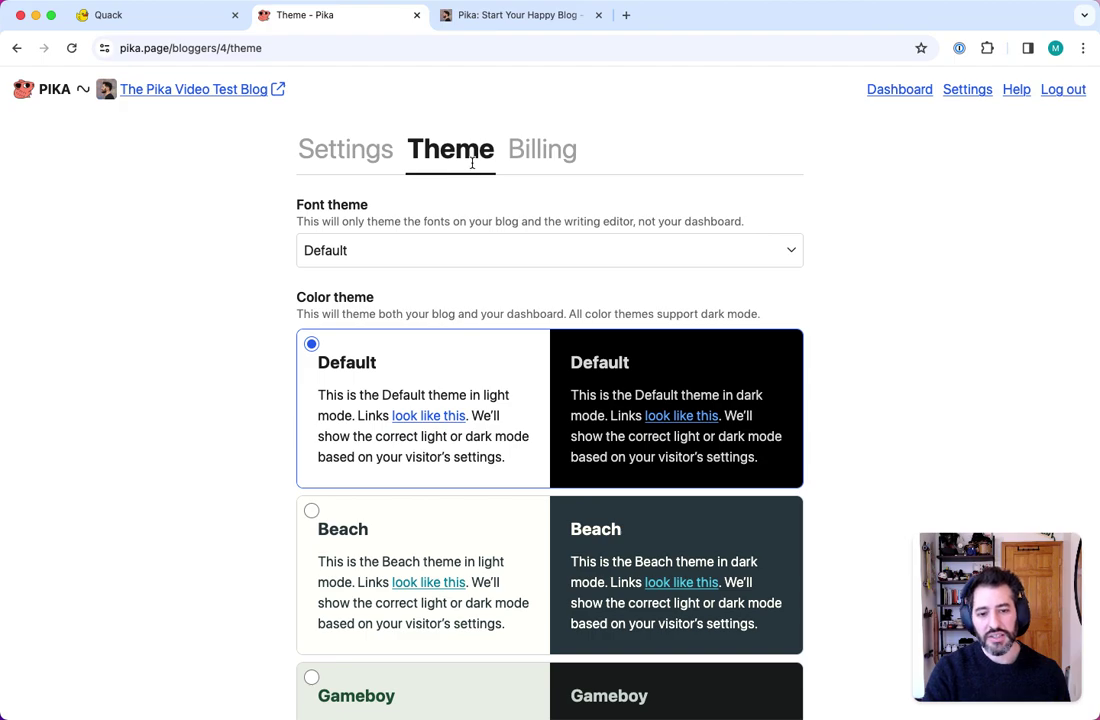
pyautogui.click(319, 252)
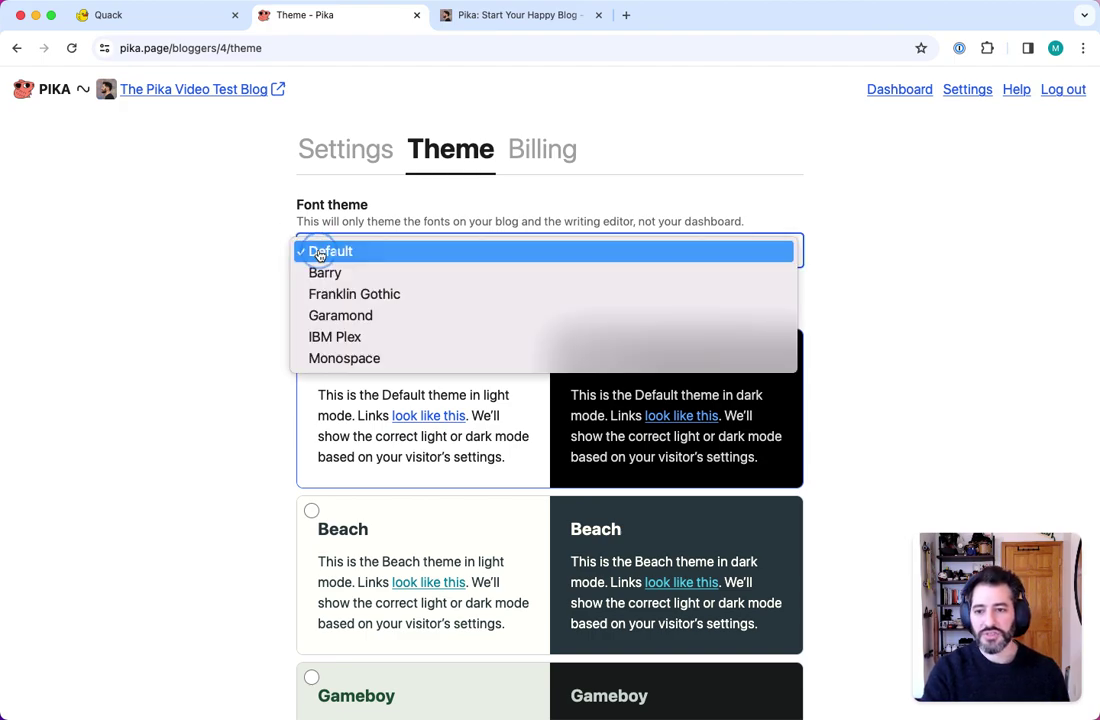
pyautogui.click(475, 296)
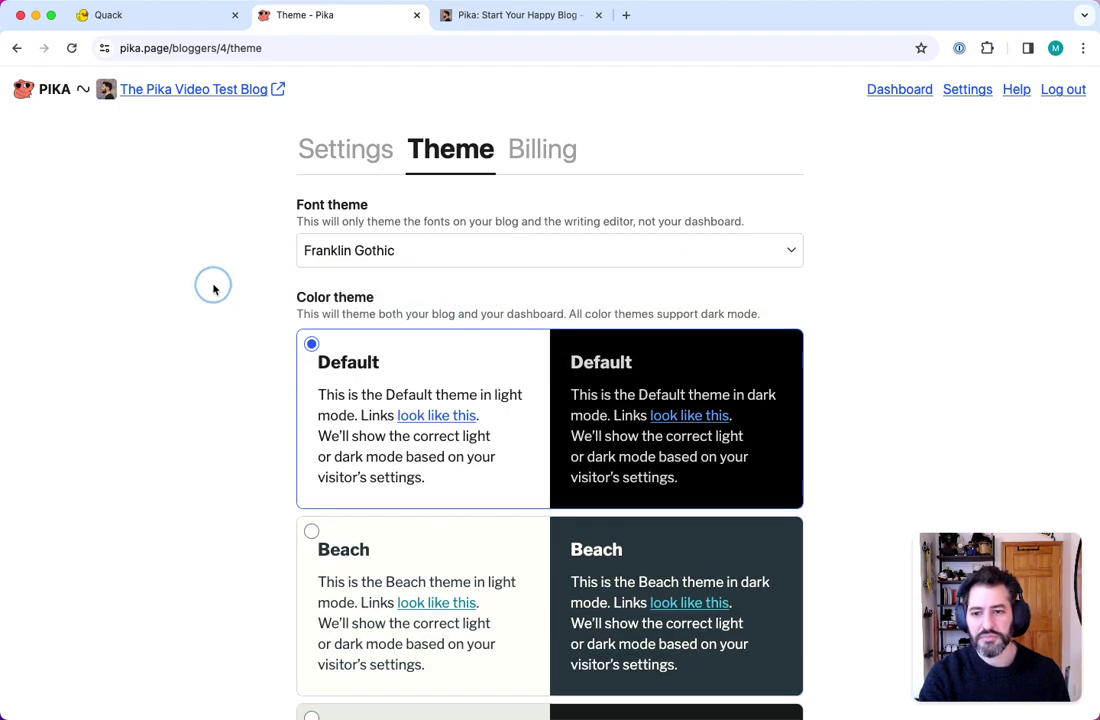
# Look through the available color themes and select the custom light and dark theme
pyautogui.scroll(-4, 215, 346)
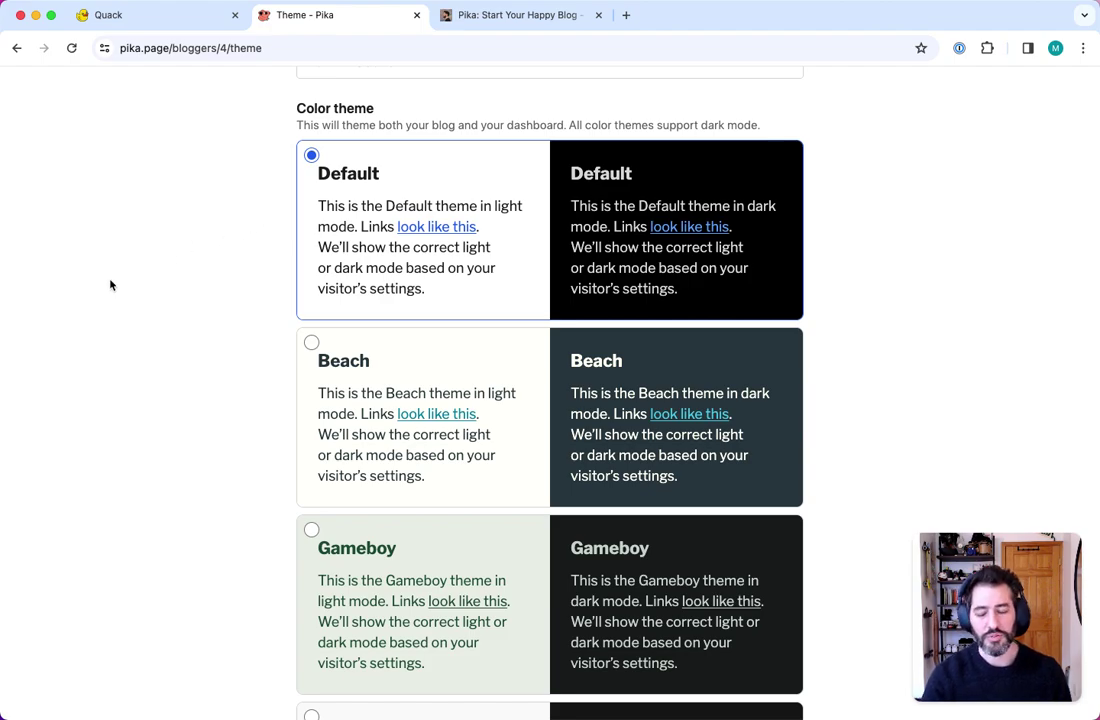
pyautogui.scroll(-4, 182, 272)
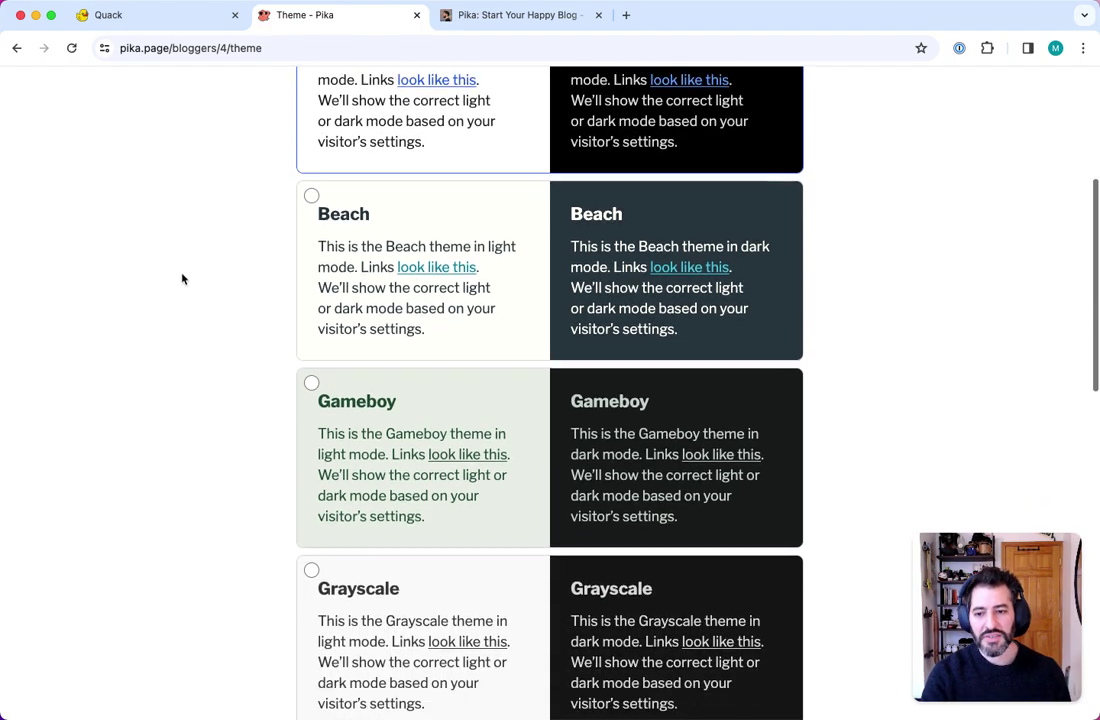
pyautogui.scroll(-1, 182, 279)
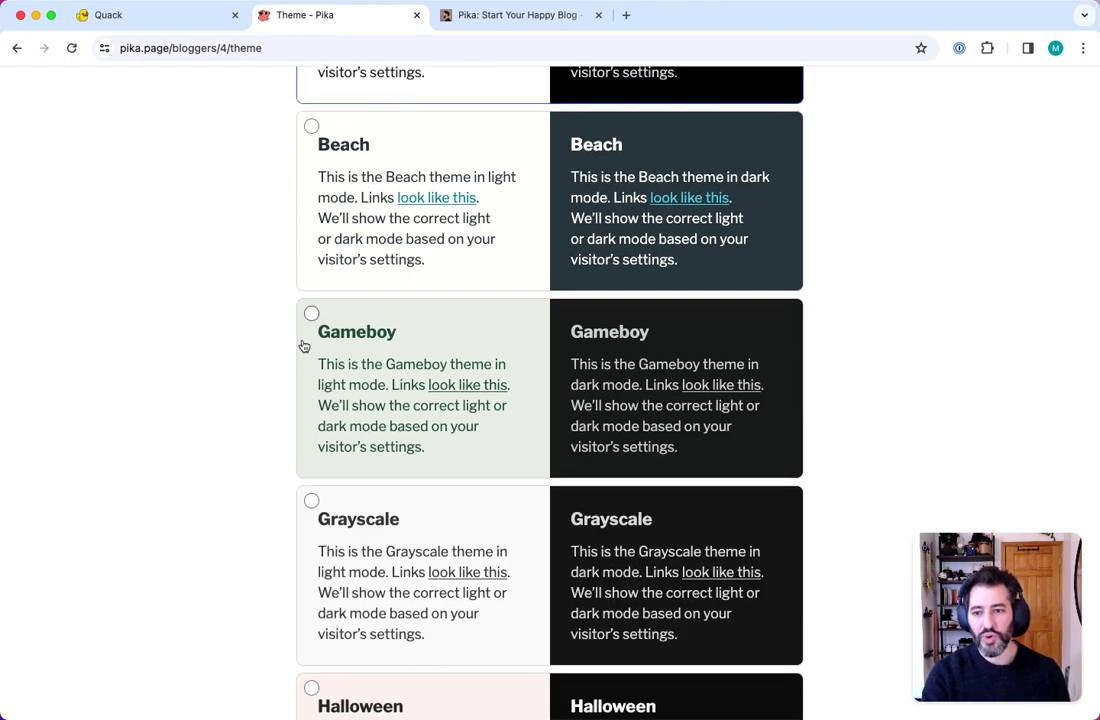
pyautogui.scroll(-1, 204, 297)
pyautogui.scroll(-10, 216, 236)
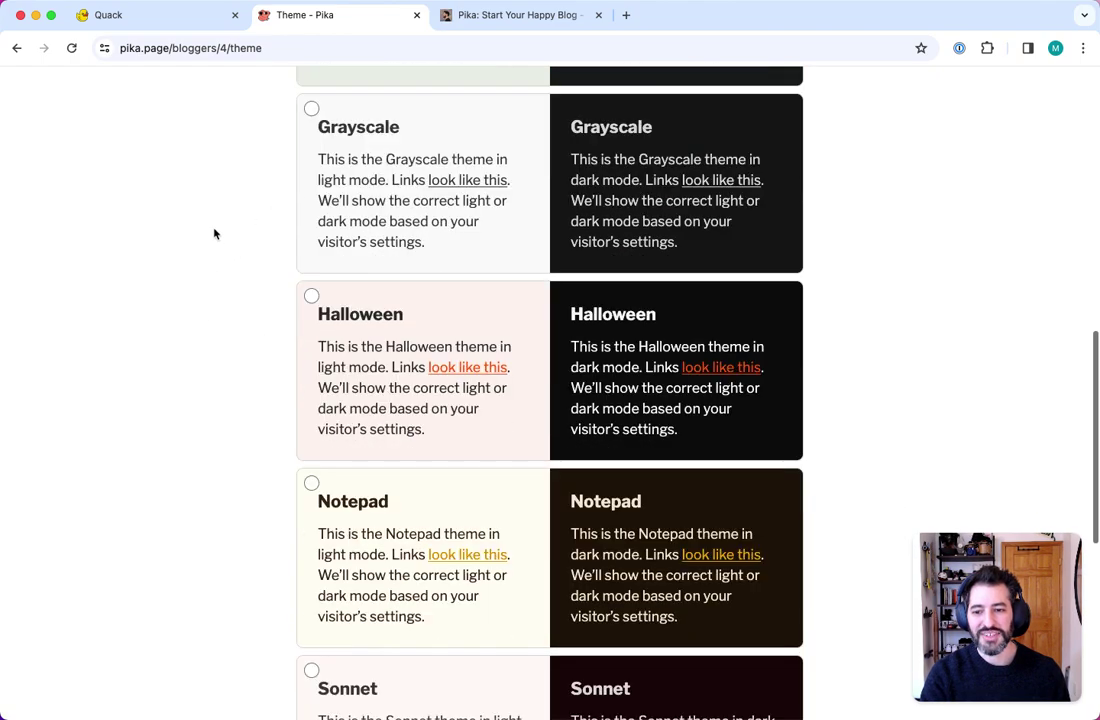
pyautogui.scroll(-2, 175, 345)
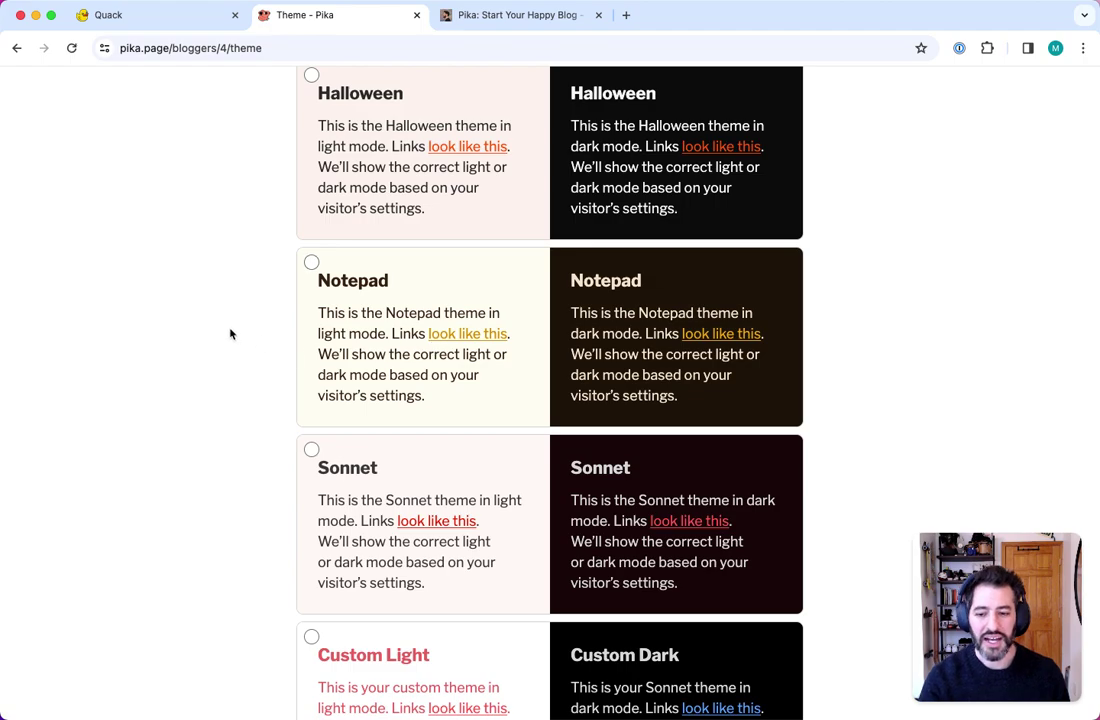
pyautogui.scroll(-3, 220, 330)
pyautogui.click(393, 552)
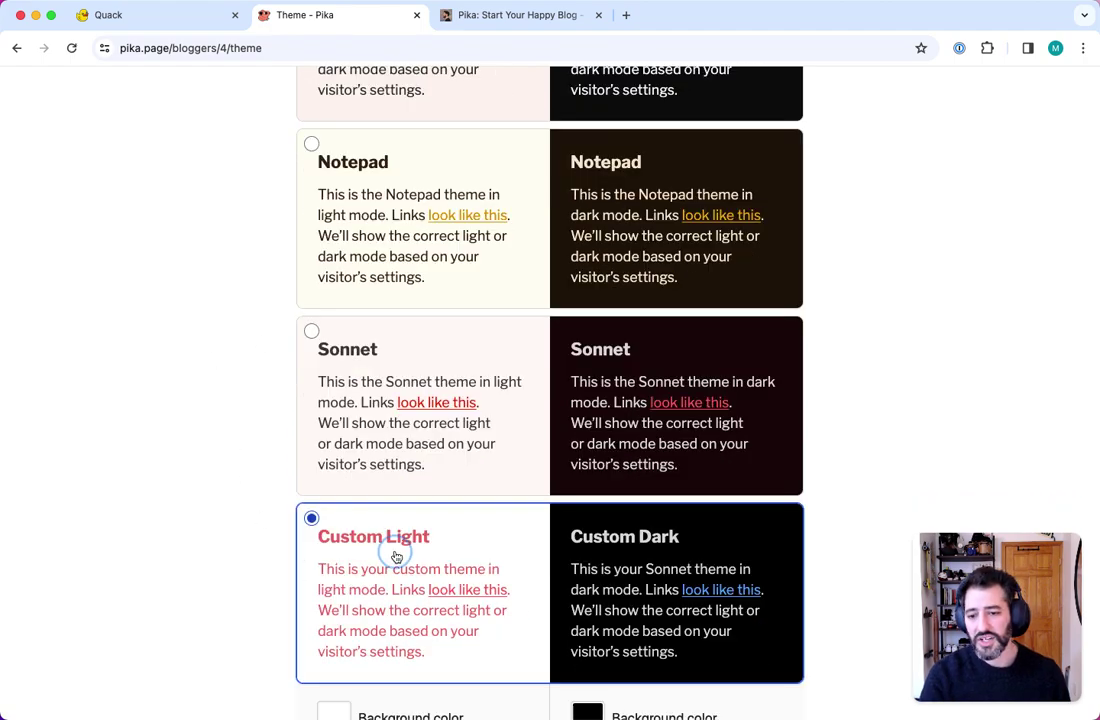
# Set the custom light theme's background to pale pink and its text color to dark gray, RGB 79, 79, 79
pyautogui.scroll(12, 275, 400)
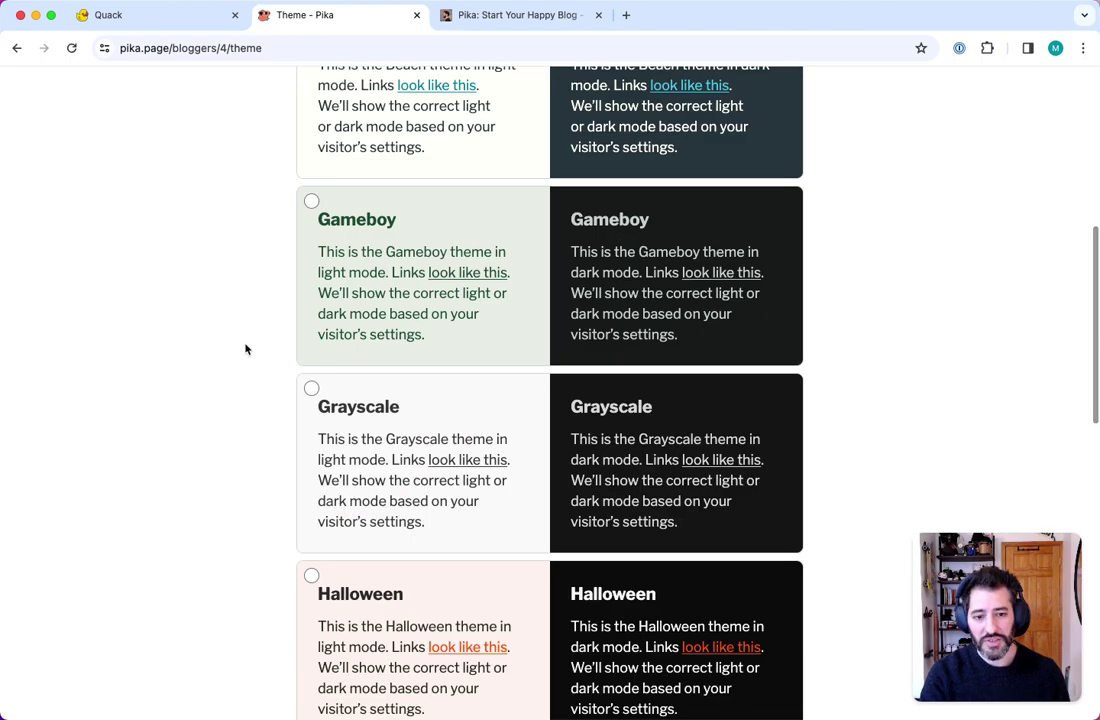
pyautogui.scroll(-7, 248, 440)
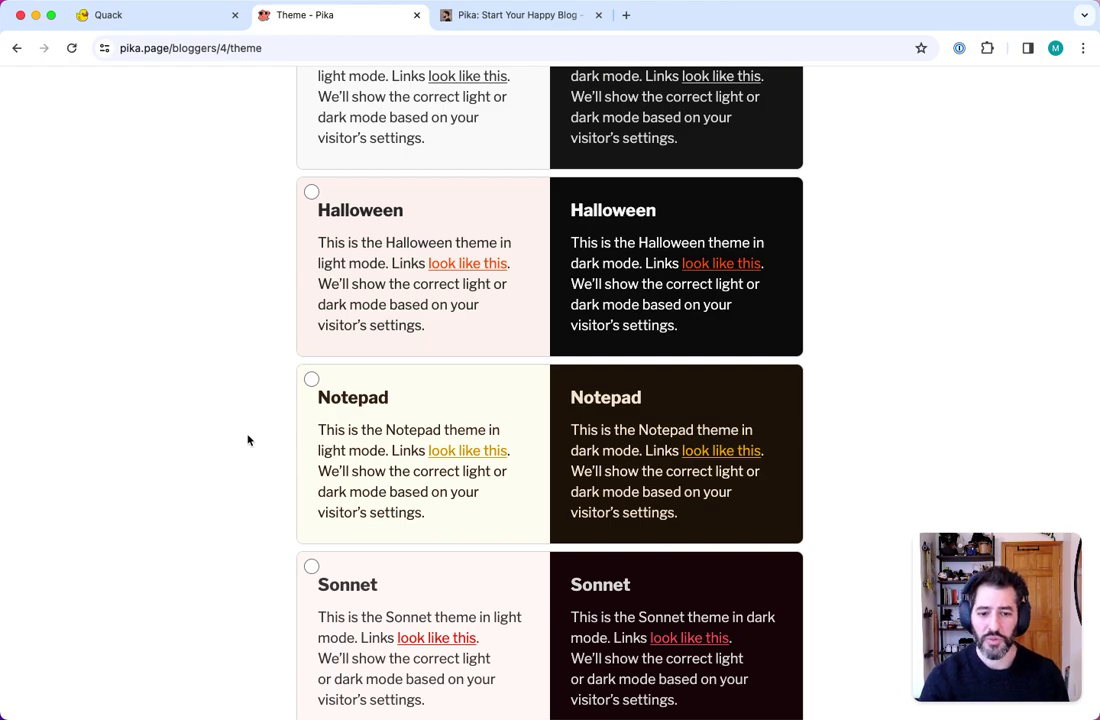
pyautogui.scroll(-3, 248, 440)
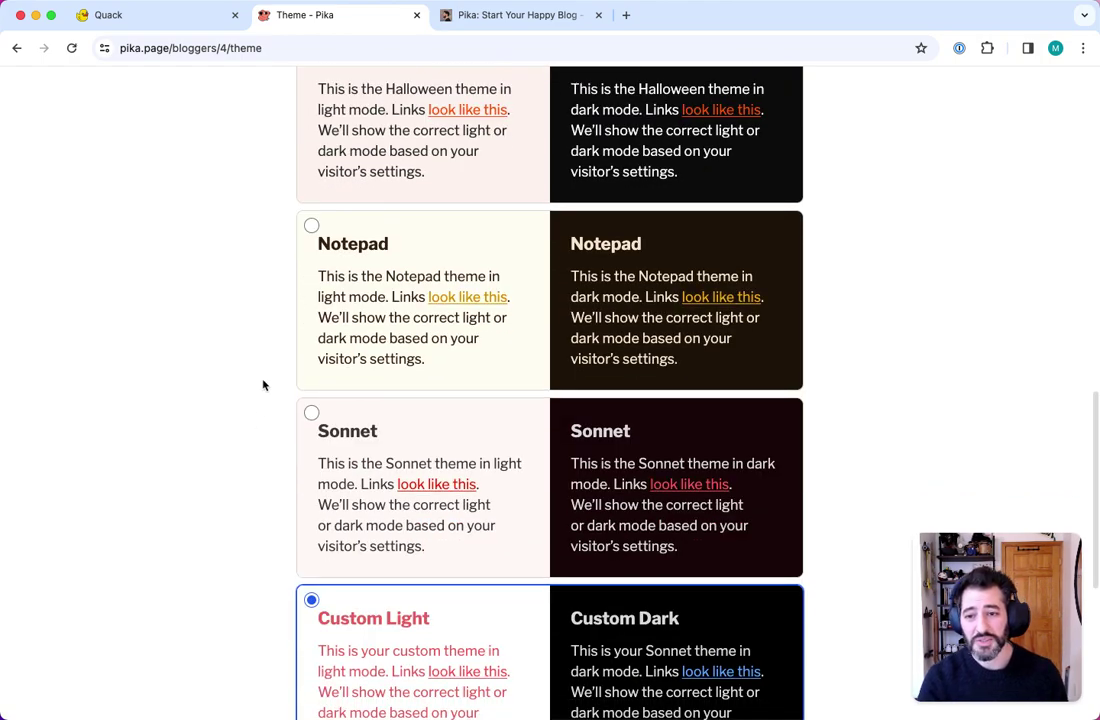
pyautogui.scroll(-8, 250, 395)
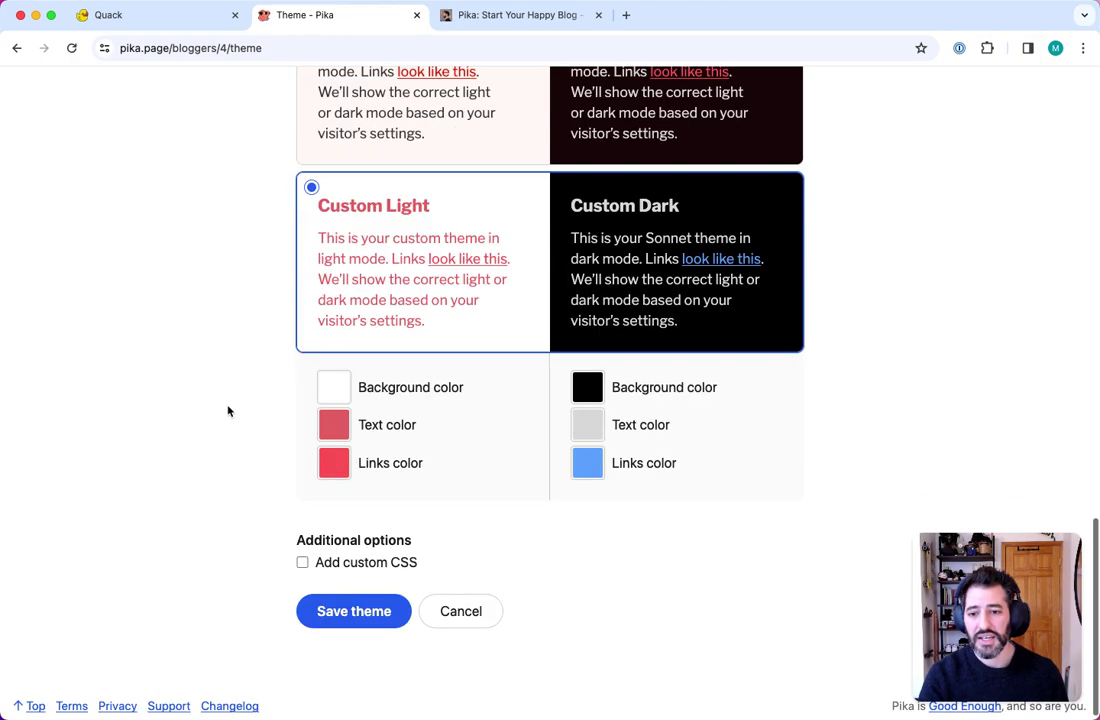
pyautogui.click(334, 393)
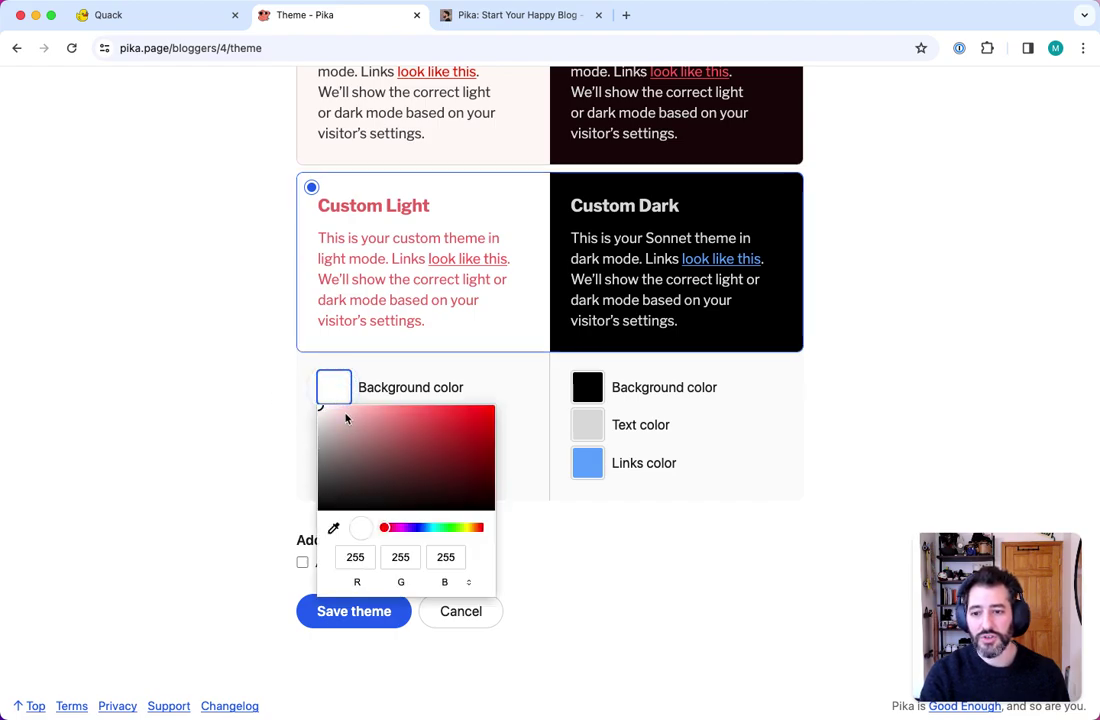
pyautogui.click(345, 417)
pyautogui.click(268, 413)
pyautogui.click(334, 425)
pyautogui.moveTo(376, 525); pyautogui.dragTo(285, 518)
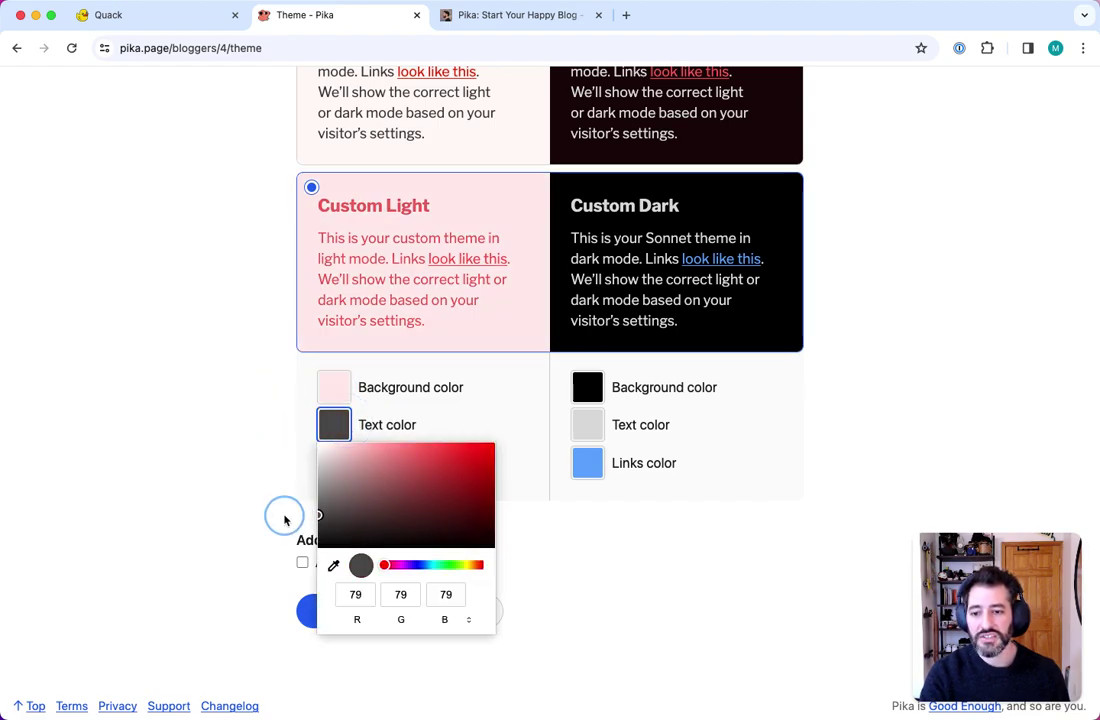
pyautogui.click(264, 510)
# Set the custom light theme's links color to deep blue, RGB 42, 8, 212
pyautogui.click(333, 462)
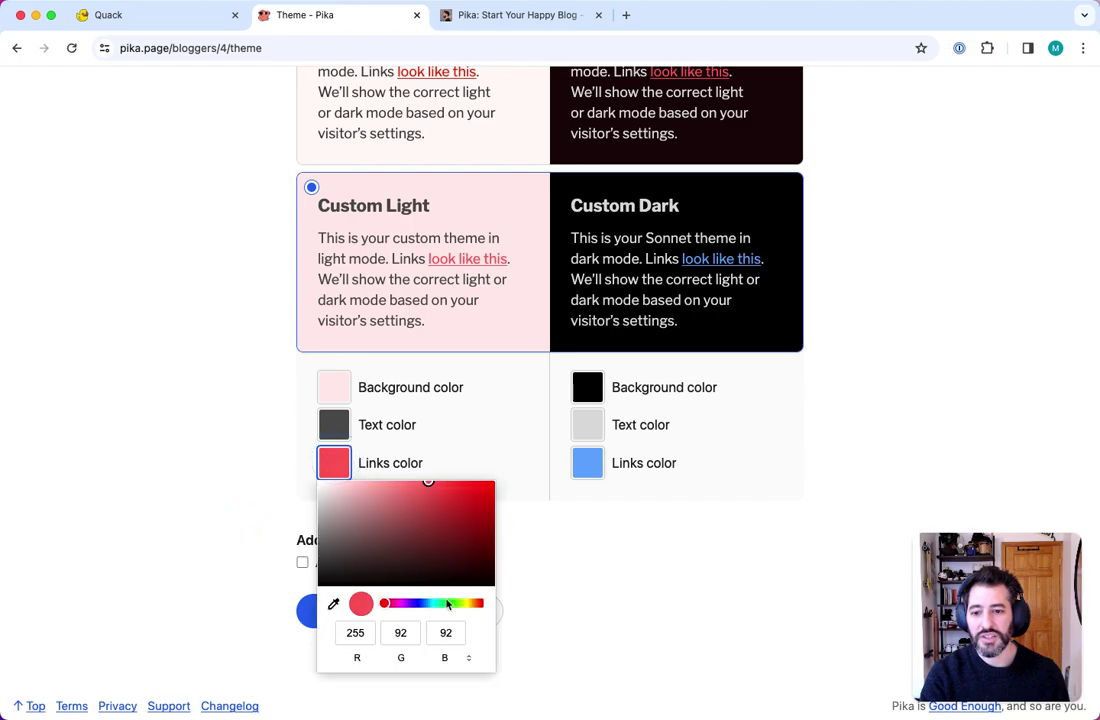
pyautogui.click(430, 604)
pyautogui.moveTo(430, 604); pyautogui.dragTo(414, 603)
pyautogui.click(485, 498)
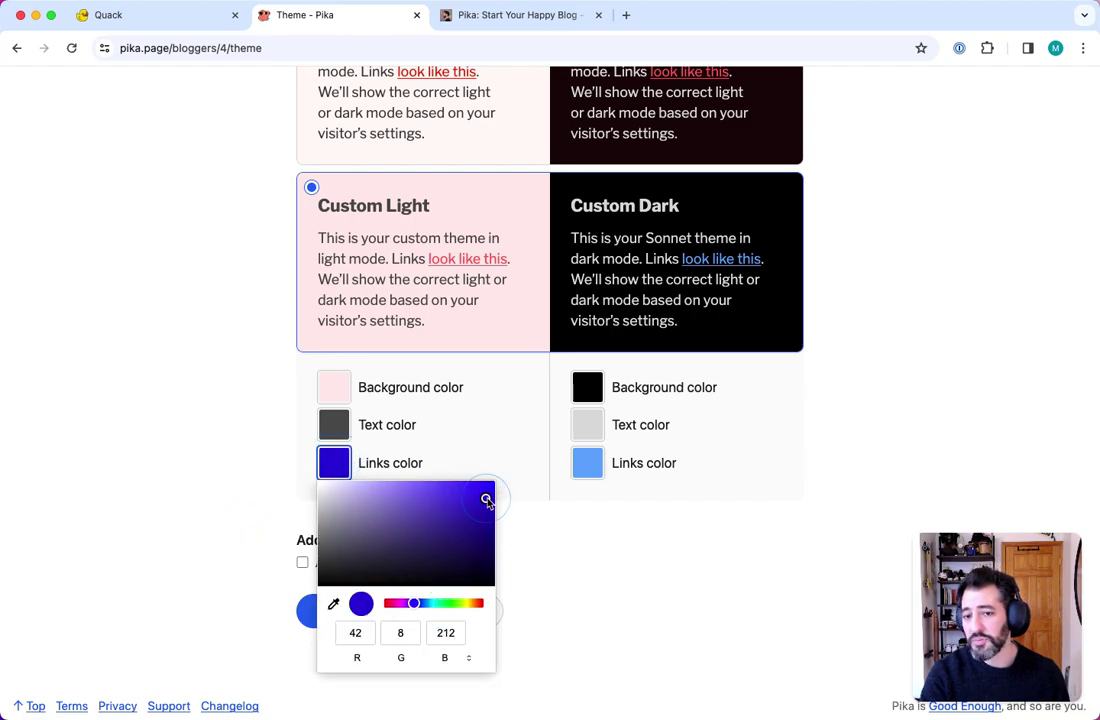
pyautogui.click(672, 554)
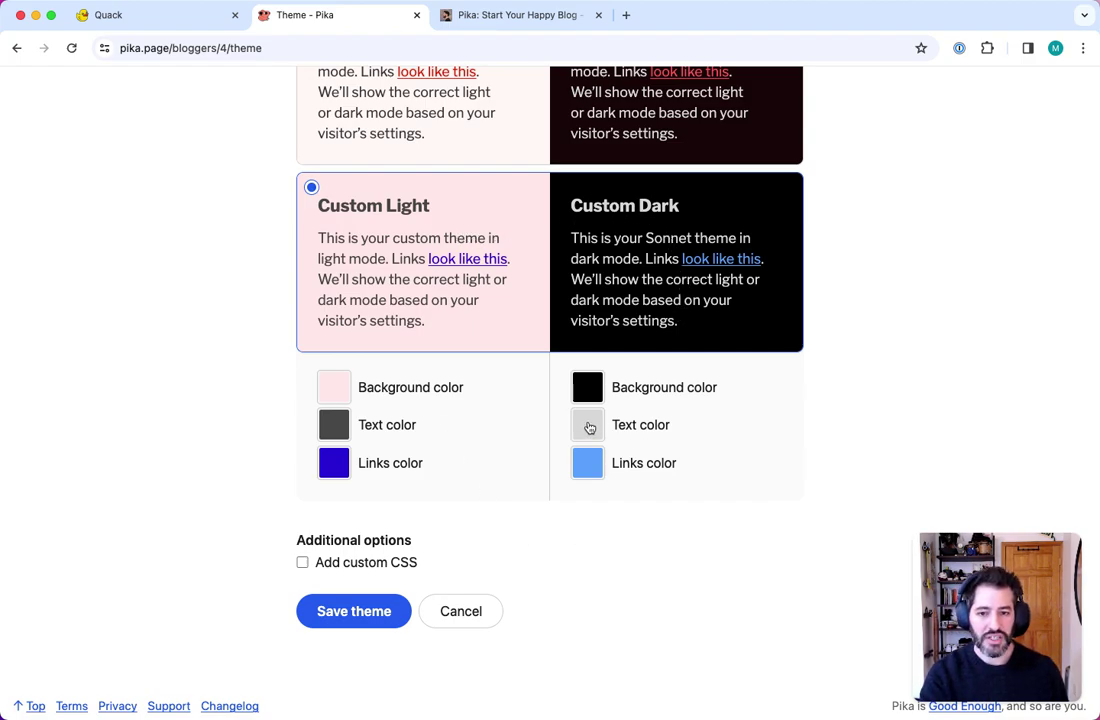
# Select Halloween as the blog's color theme
pyautogui.scroll(5, 488, 477)
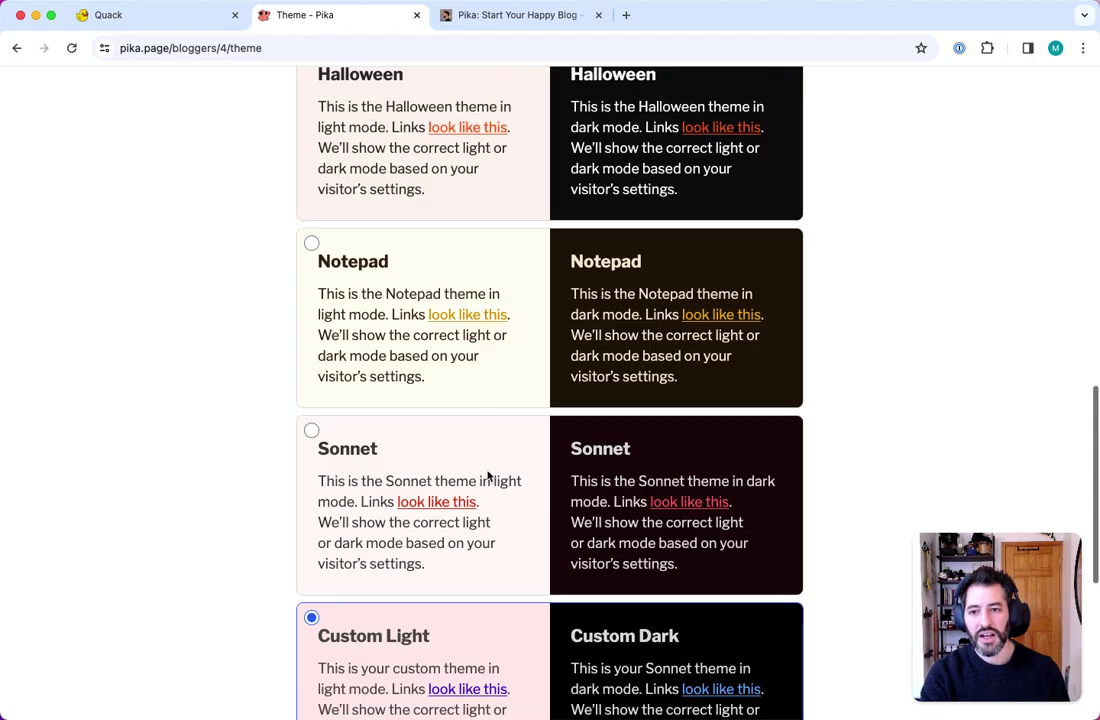
pyautogui.scroll(4, 489, 478)
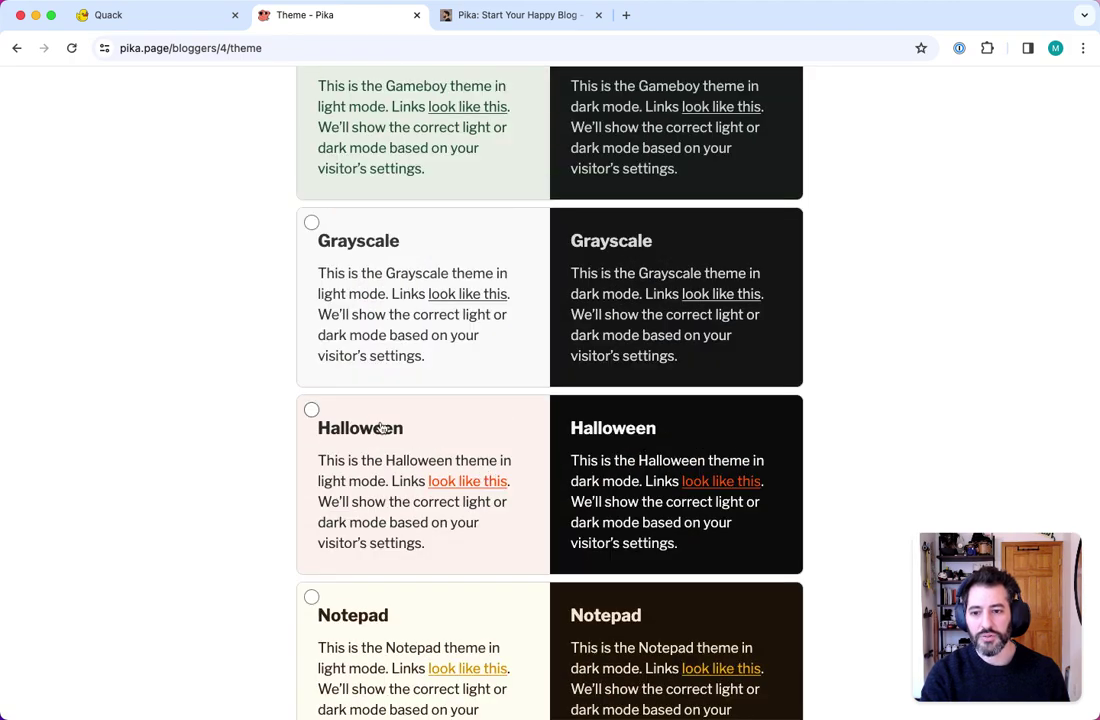
pyautogui.click(375, 429)
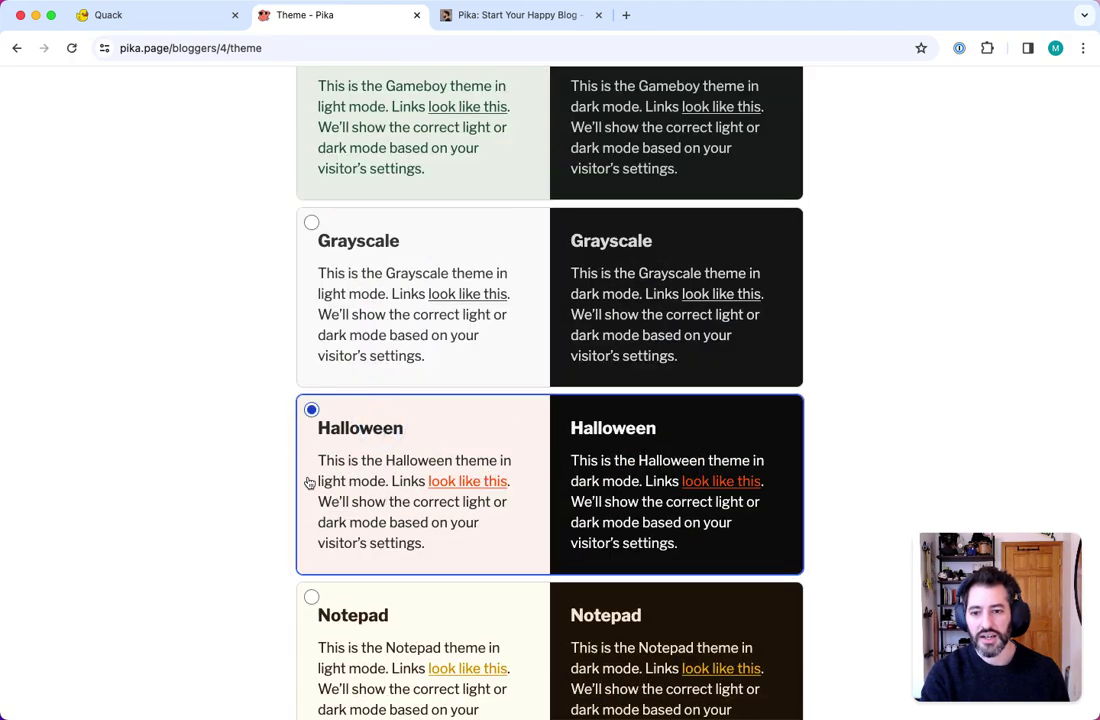
# Save the theme with the selected Halloween colors and go to the dashboard
pyautogui.scroll(-2, 235, 461)
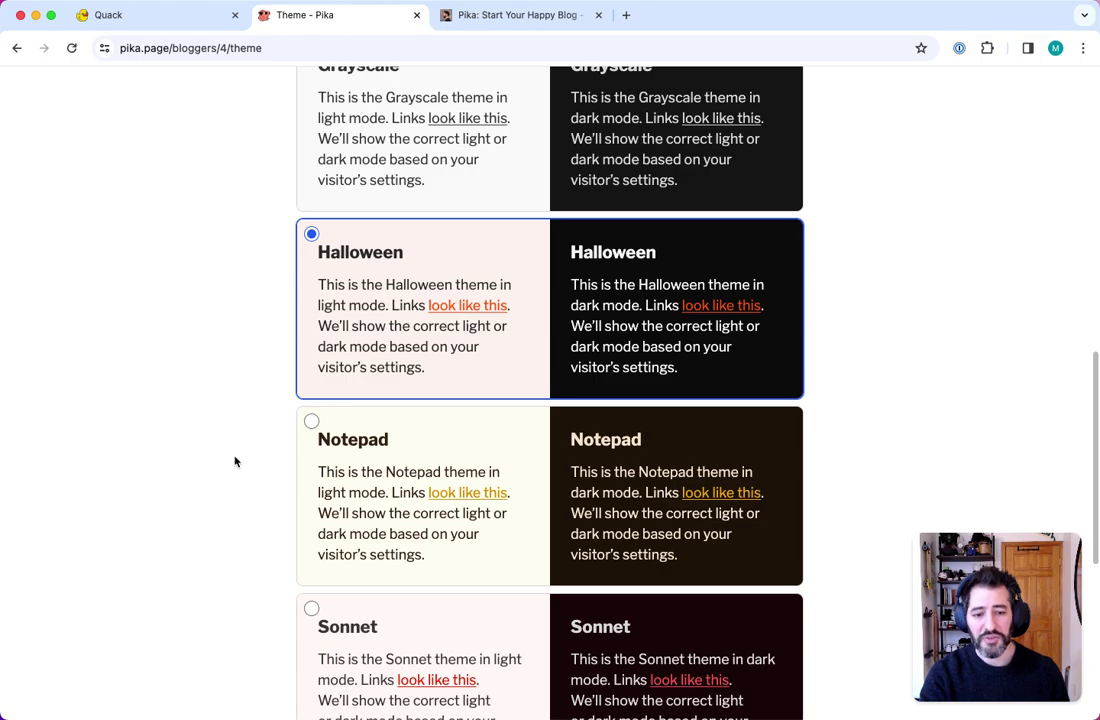
pyautogui.scroll(-5, 235, 461)
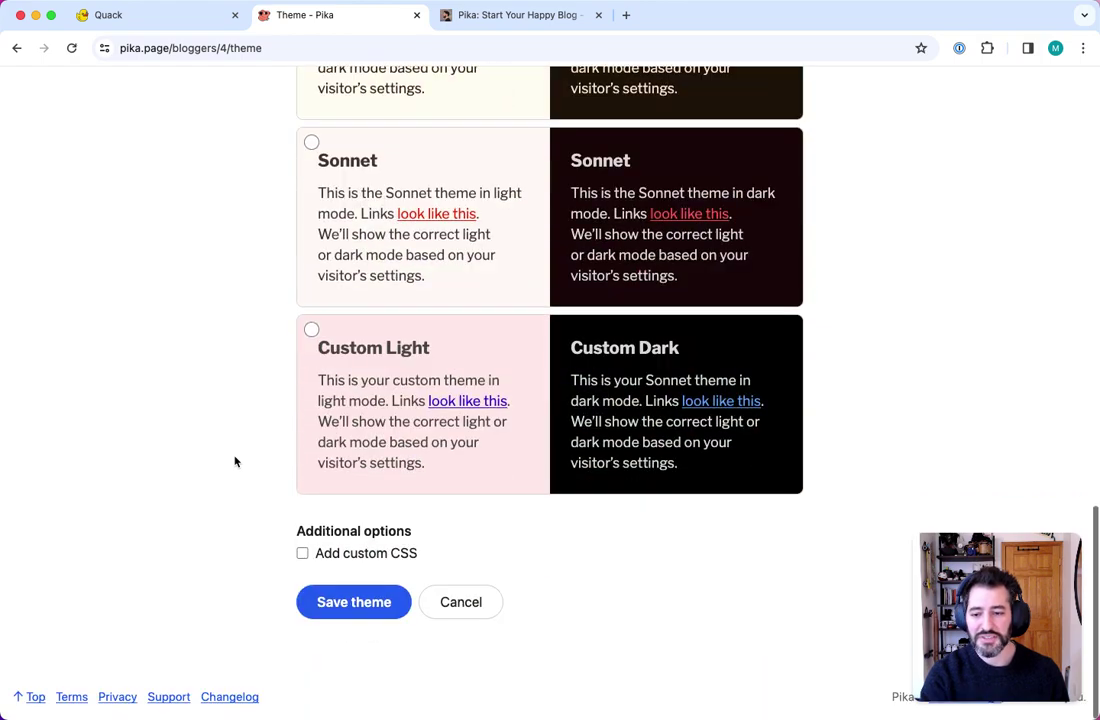
pyautogui.click(366, 598)
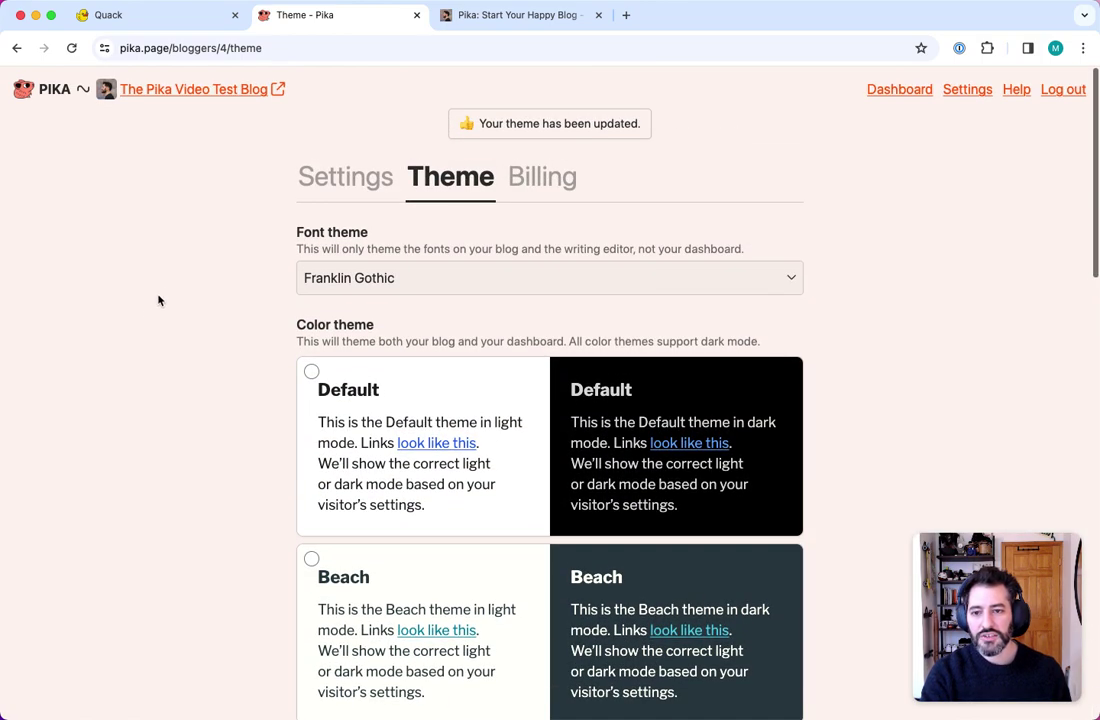
pyautogui.click(173, 291)
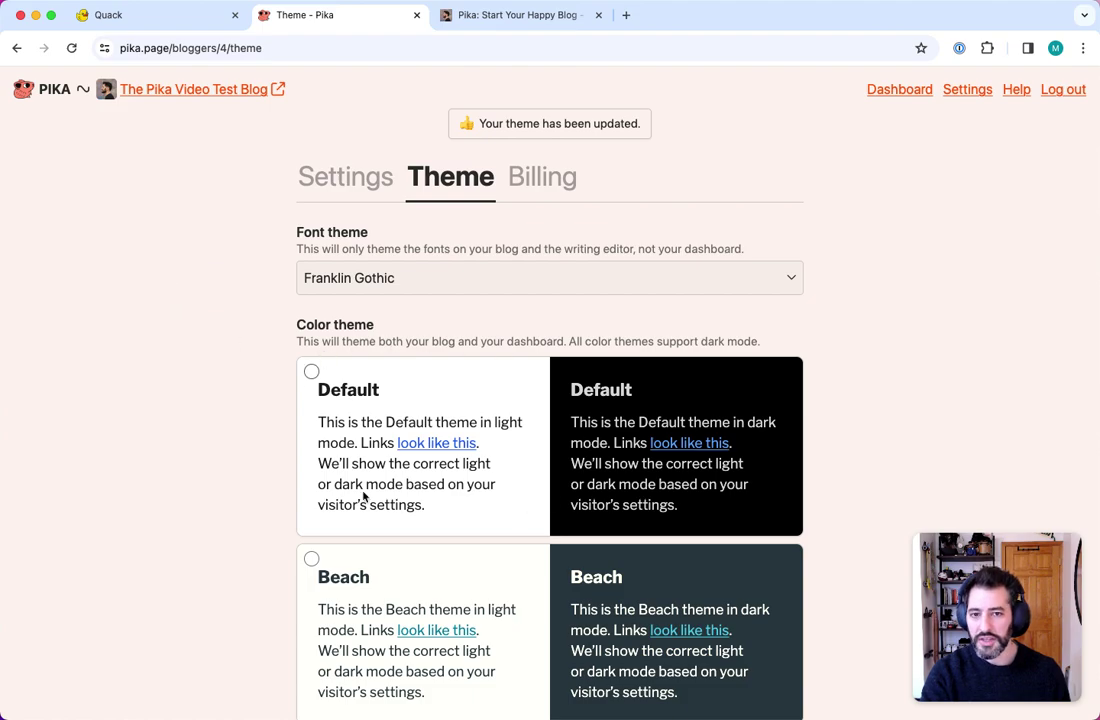
pyautogui.click(894, 93)
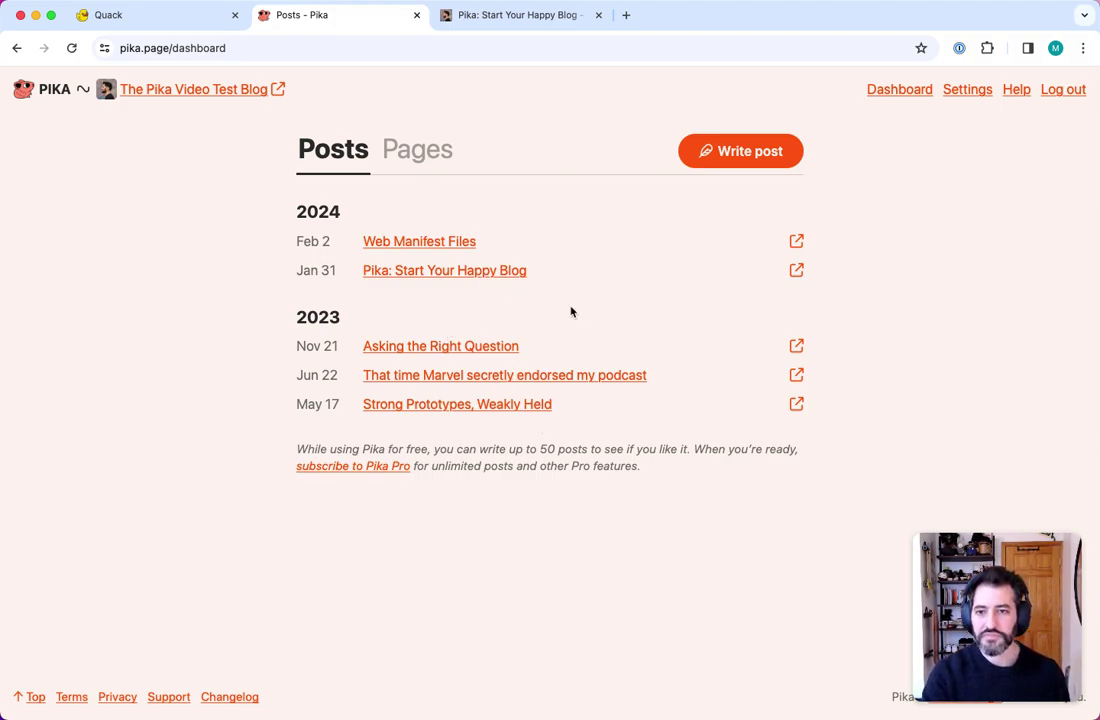
# Reload the published "Pika: Start Your Happy Blog" post to check its theme and go to the blog's home page
pyautogui.click(505, 20)
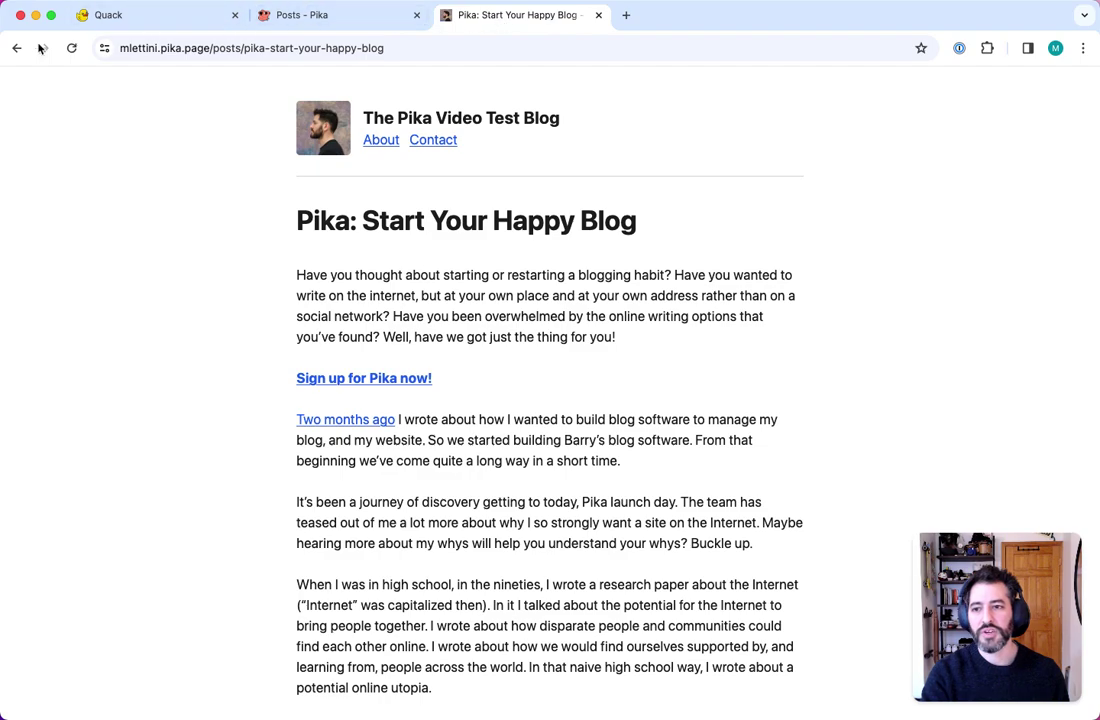
pyautogui.click(71, 48)
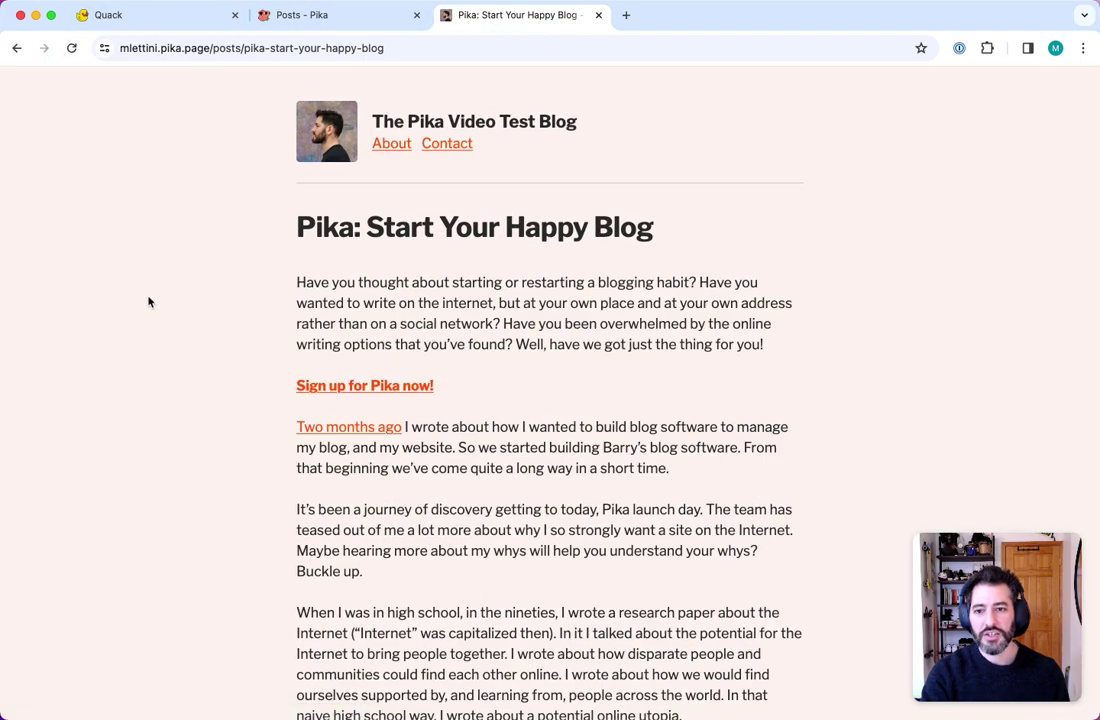
pyautogui.click(406, 120)
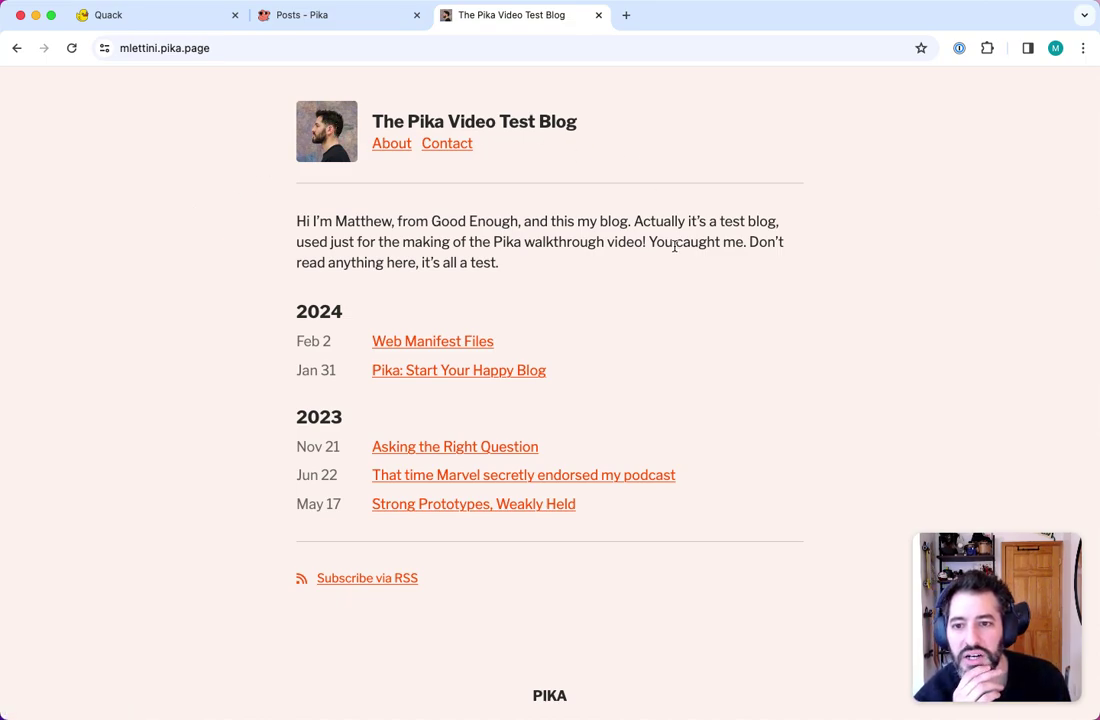
# Review the home page introduction and view the "Web Manifest Files" post, returning to the blog's home page
pyautogui.moveTo(287, 224); pyautogui.dragTo(508, 253)
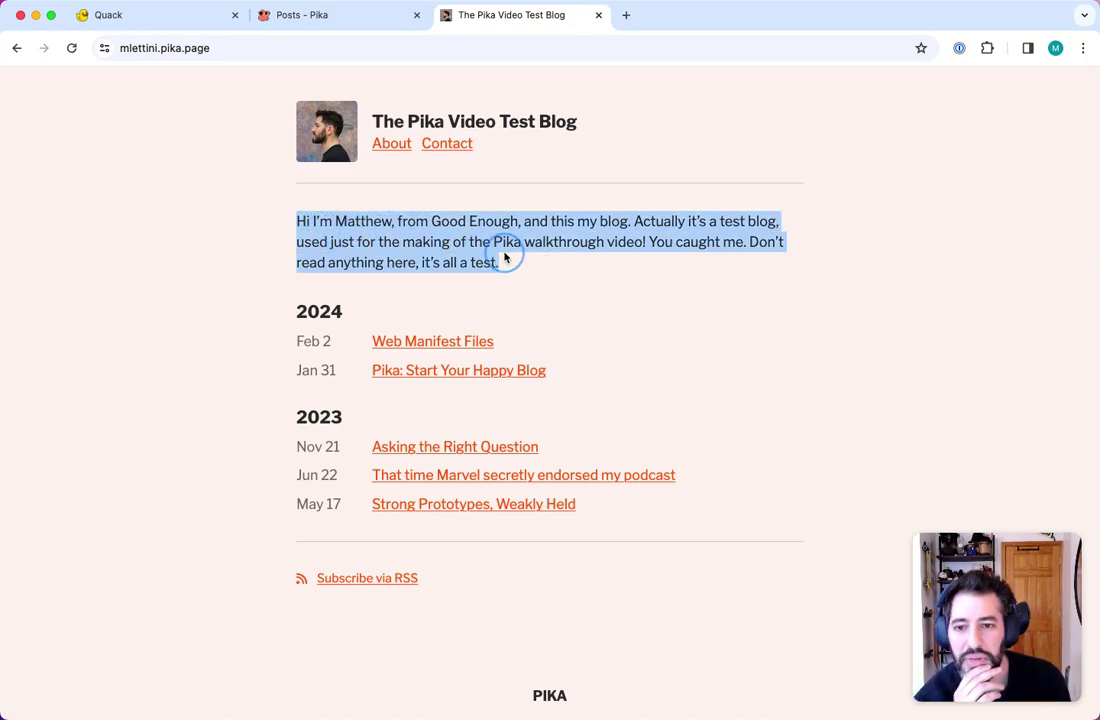
pyautogui.click(525, 258)
pyautogui.click(428, 347)
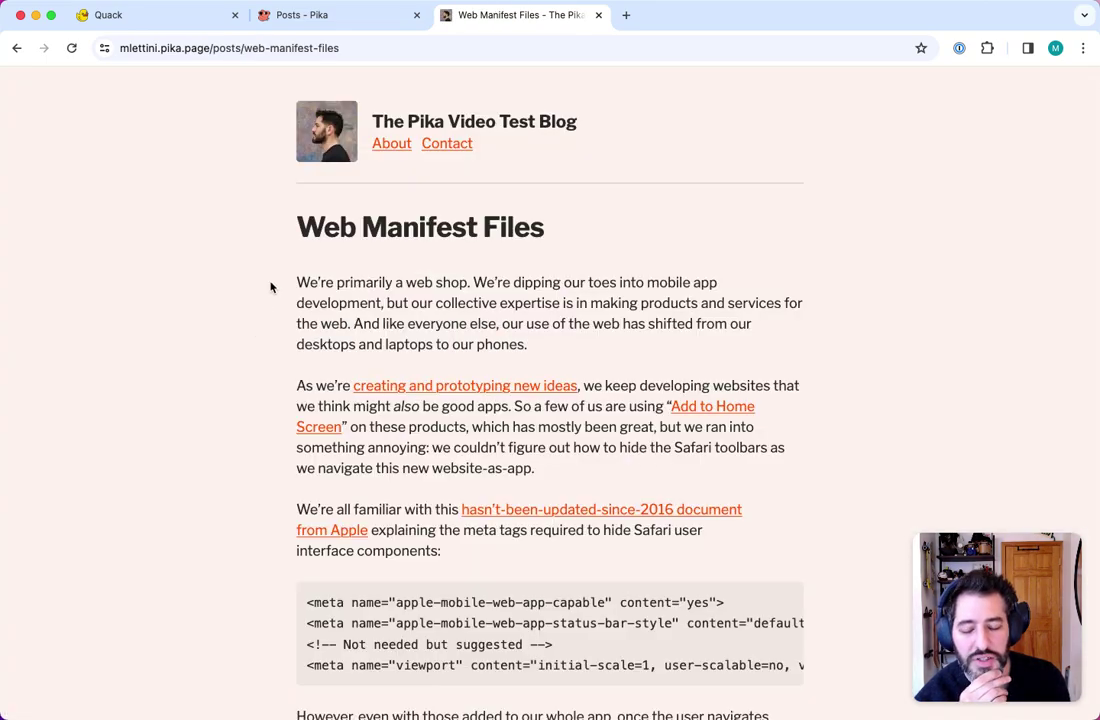
pyautogui.click(298, 120)
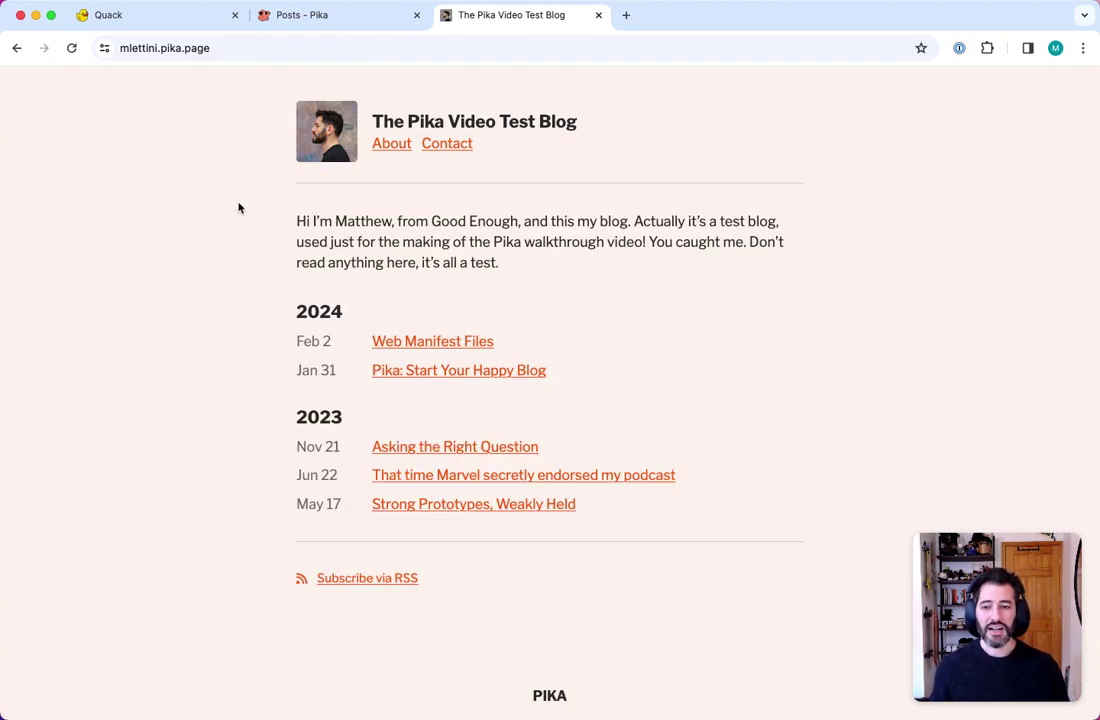
# Look over the lists of pages and posts in the Pika dashboard
pyautogui.click(275, 16)
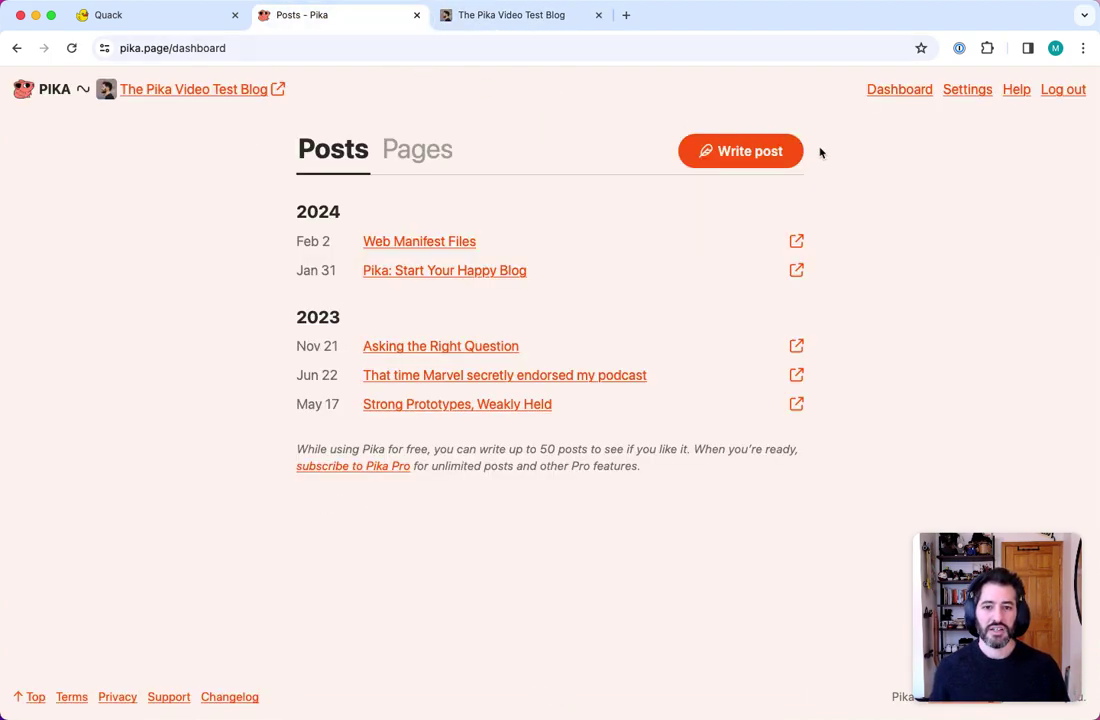
pyautogui.click(399, 148)
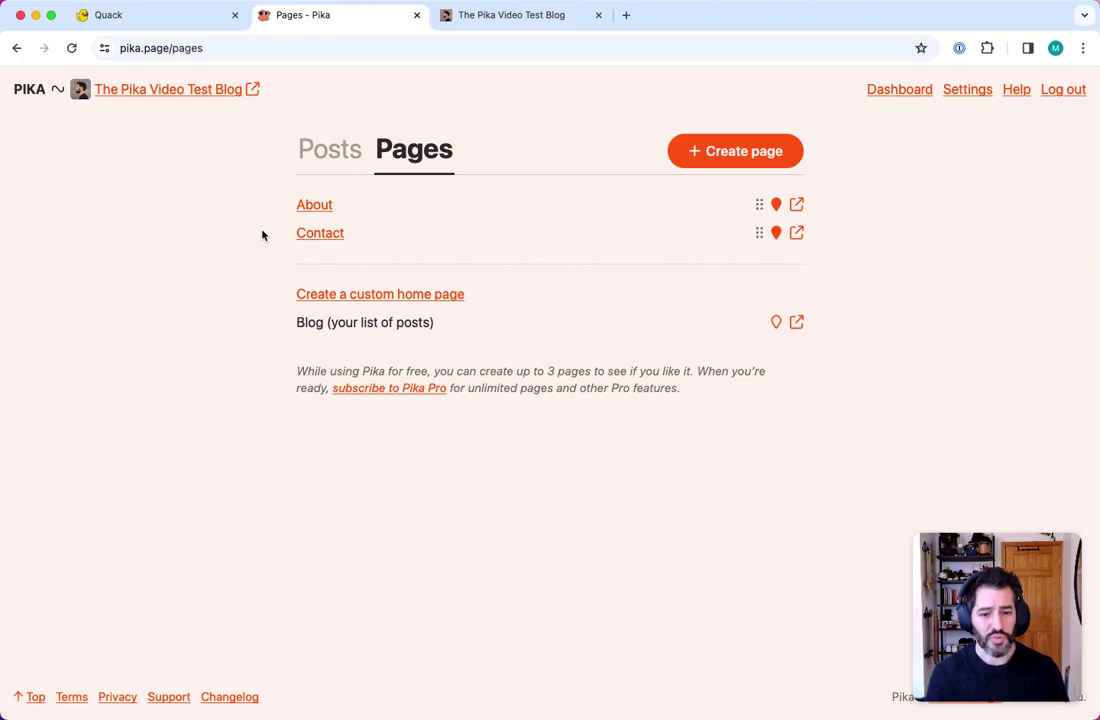
pyautogui.click(313, 157)
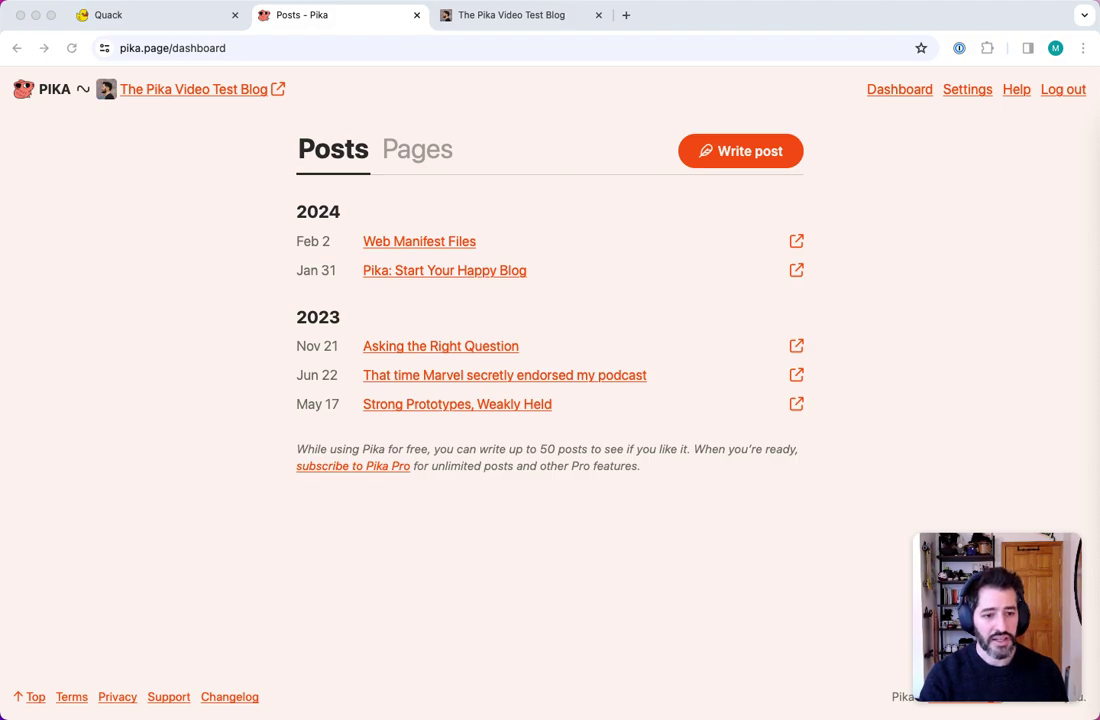
pyautogui.click(955, 245)
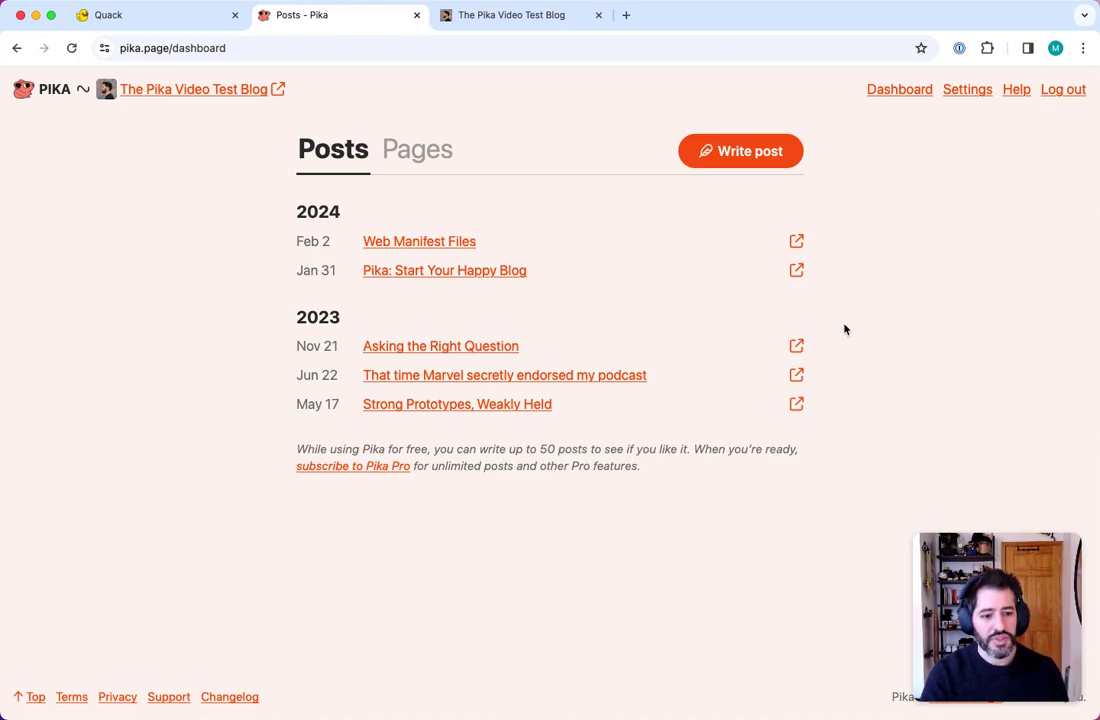
# Log out of Pika and view goodenough.us in a new tab before returning to Pika's home page
pyautogui.click(1065, 89)
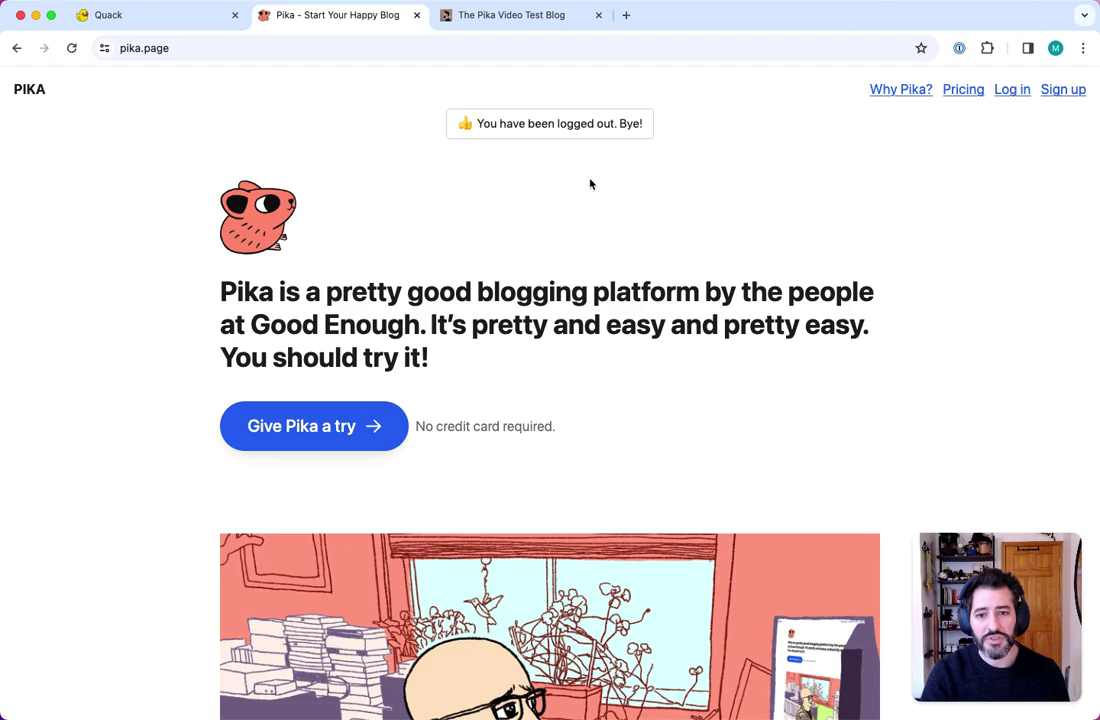
pyautogui.hotkey('ctrl', 't')
pyautogui.write('good')
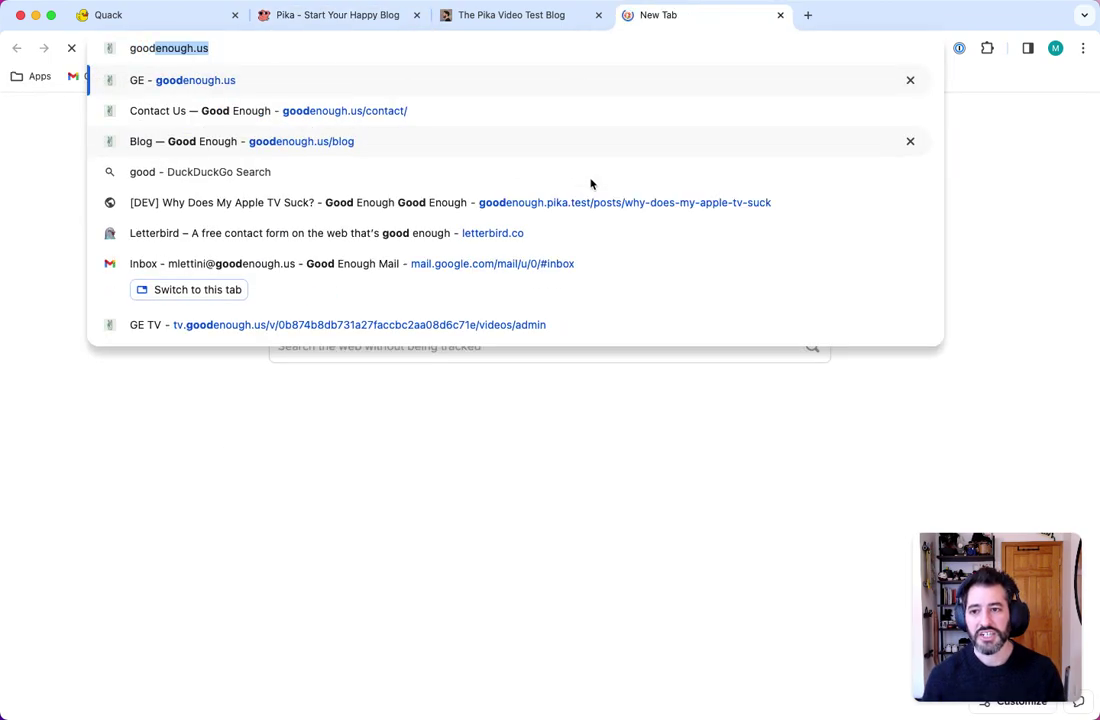
pyautogui.press('Return')
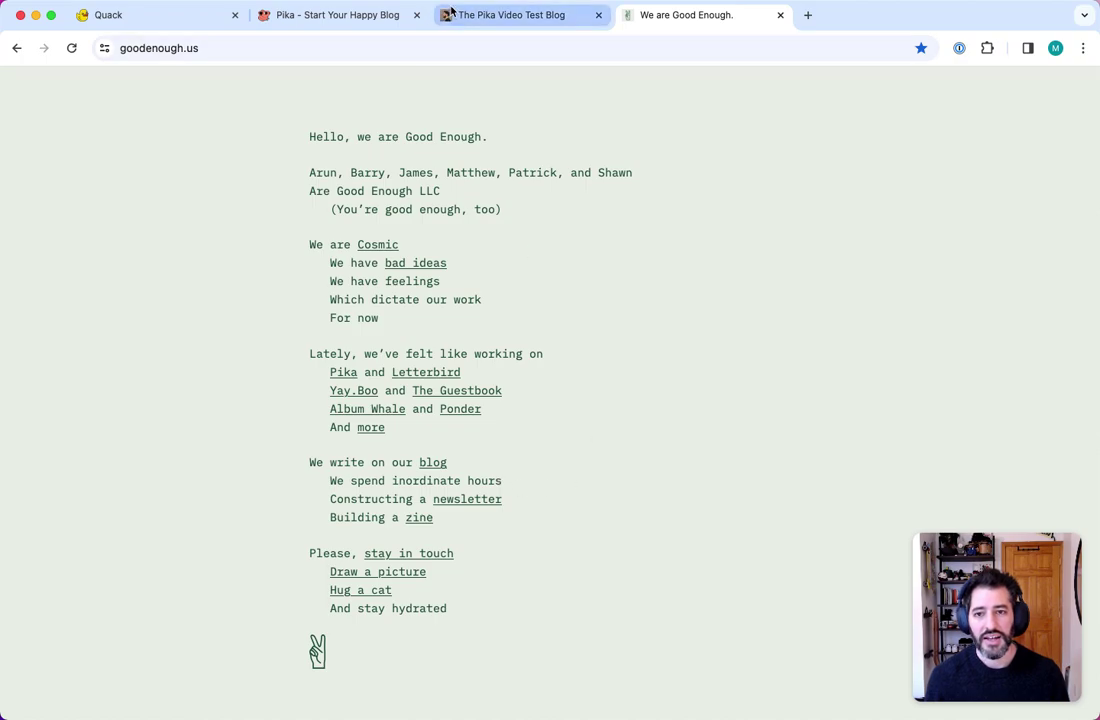
pyautogui.click(365, 14)
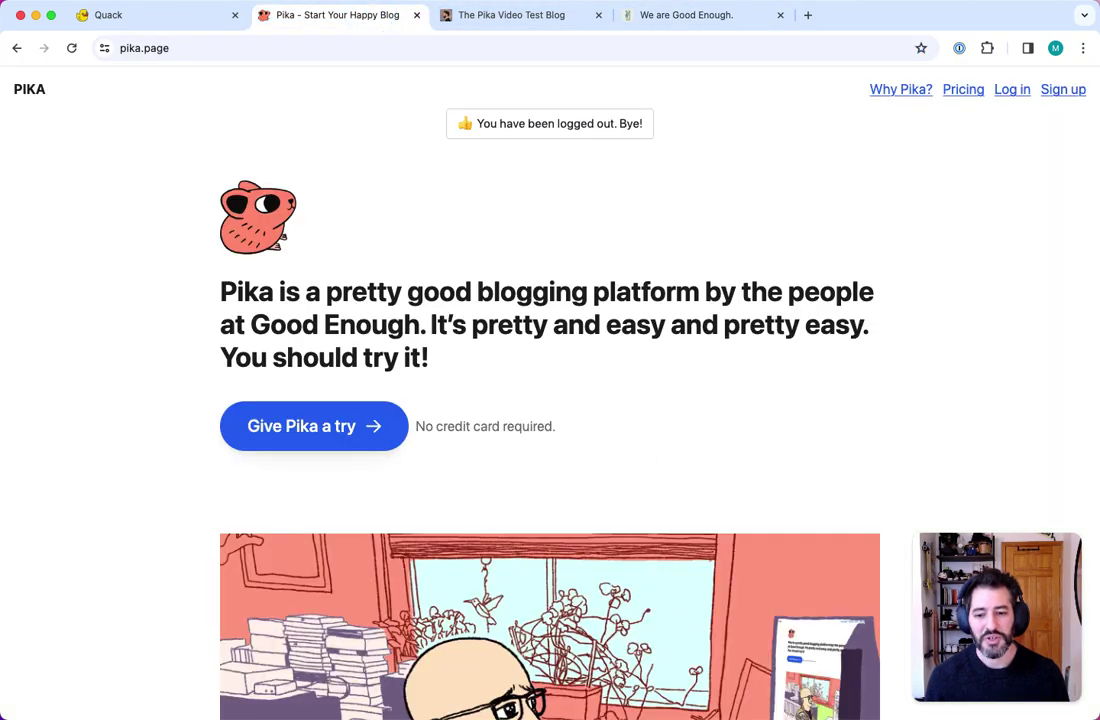